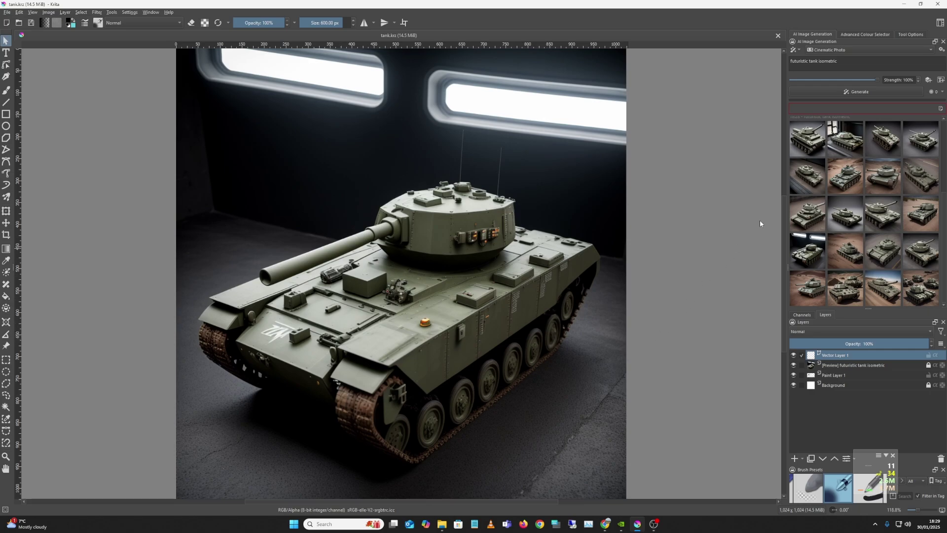
Stop the local managed server in the AI image generation plugin's connection settings and close the configuration
click(942, 51)
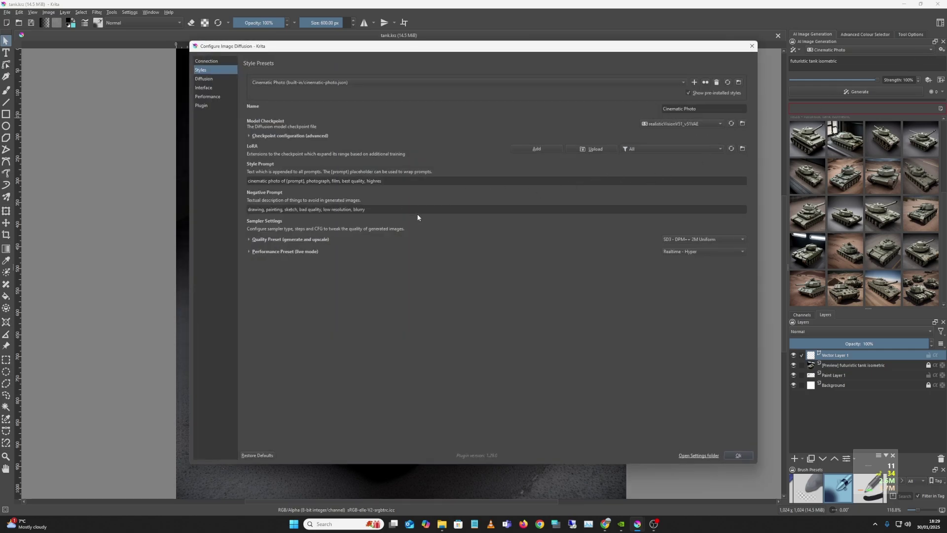
click(215, 62)
click(720, 168)
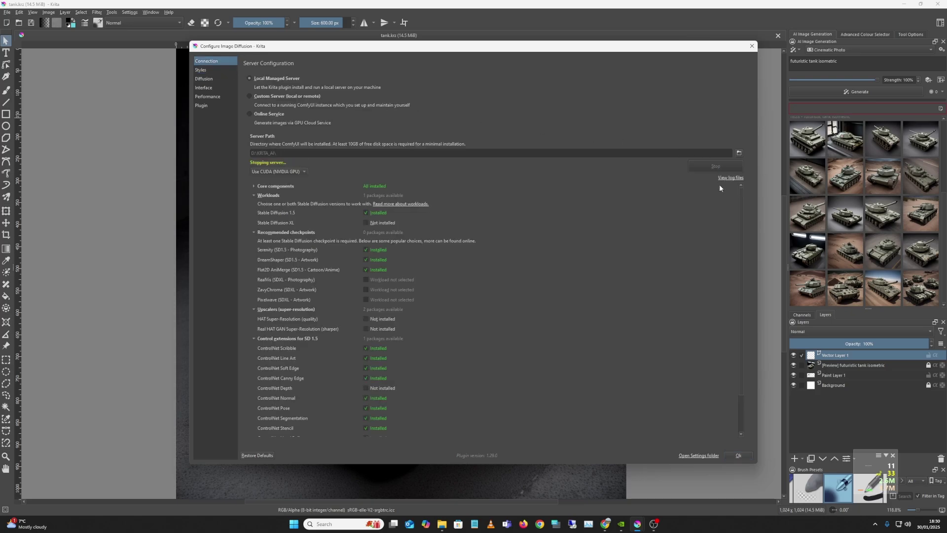
click(736, 456)
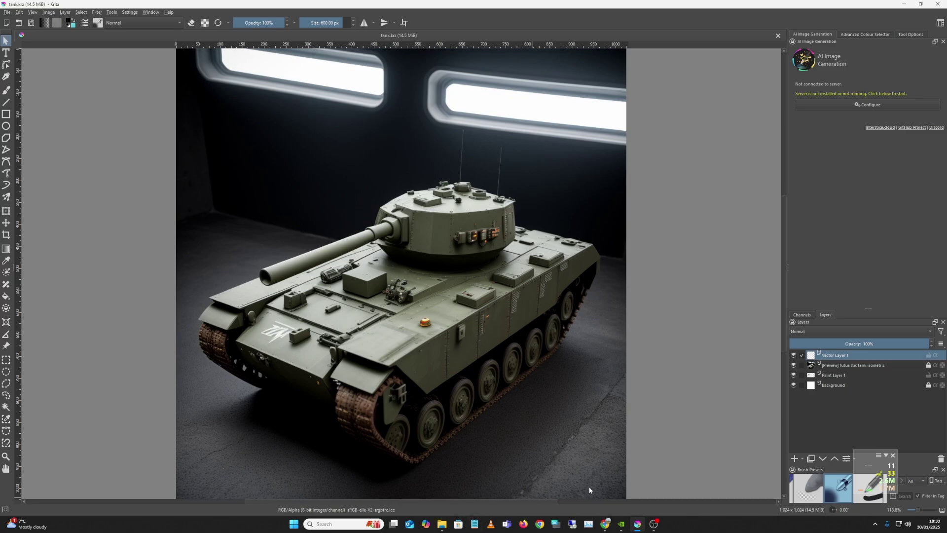
click(653, 525)
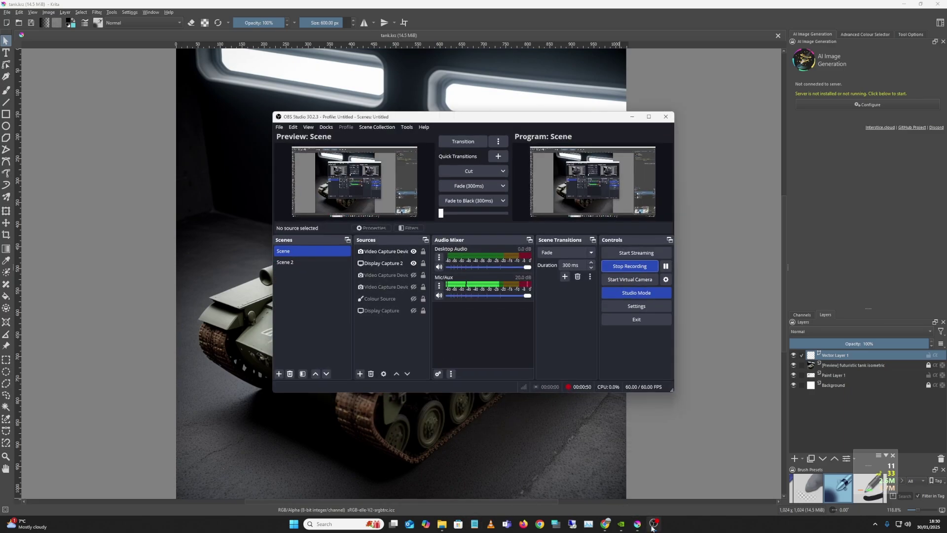
click(666, 267)
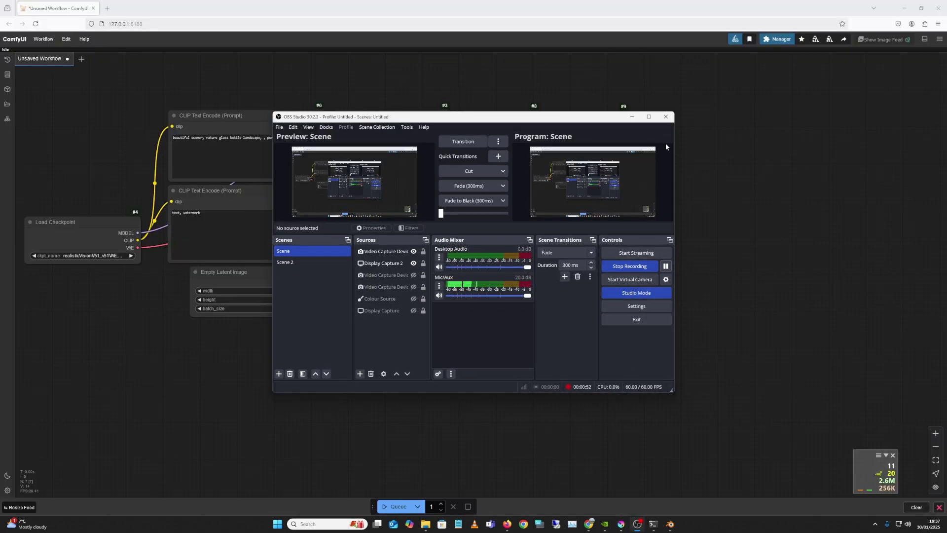
click(633, 116)
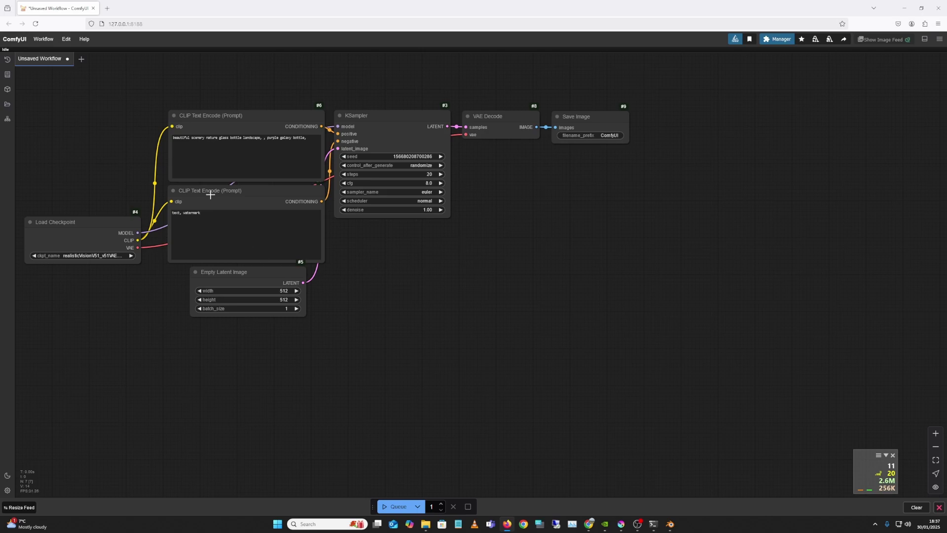
Search the saved workflows for "3d" and open hy3d_example_01.json
click(8, 104)
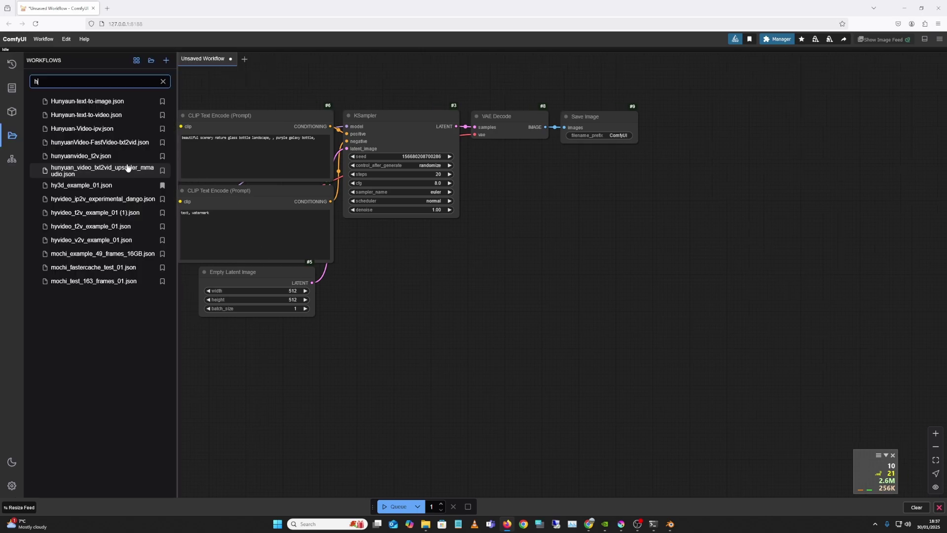
text(3)
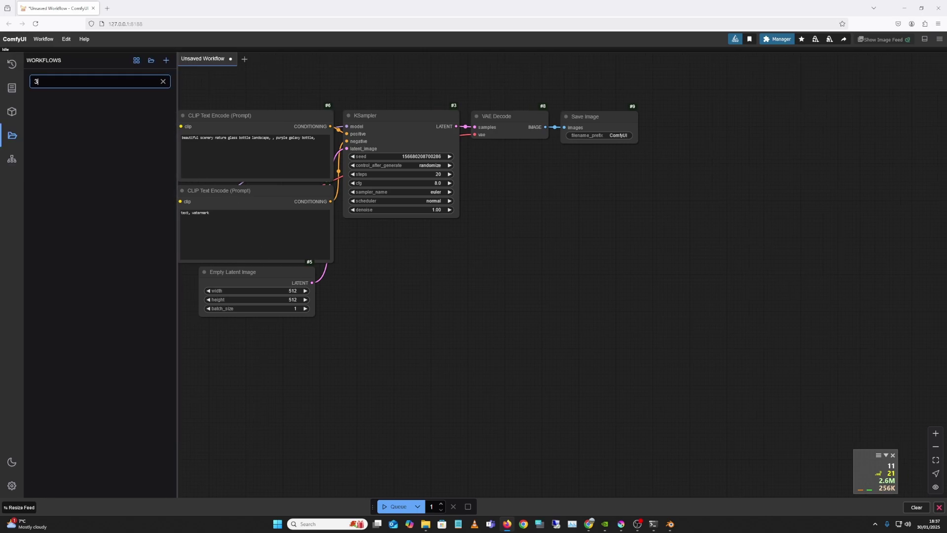
text(d)
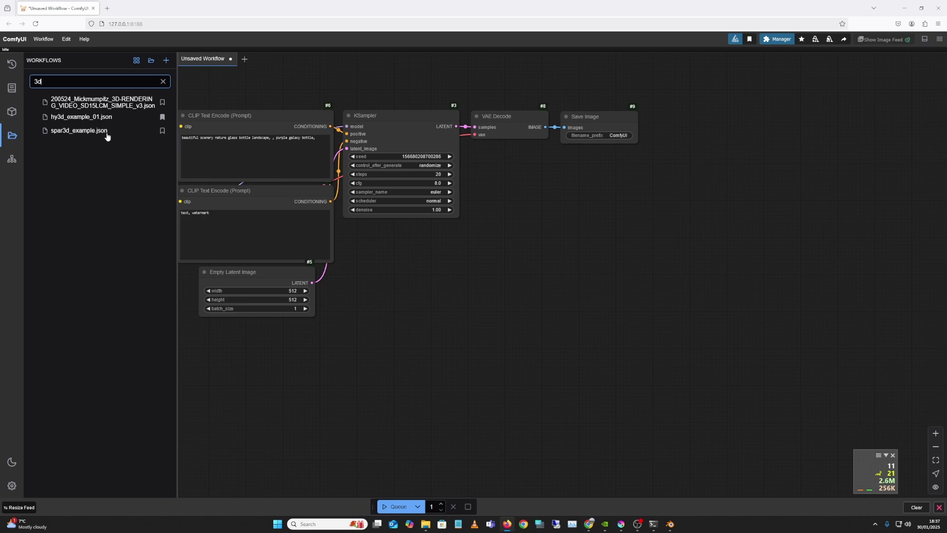
click(94, 118)
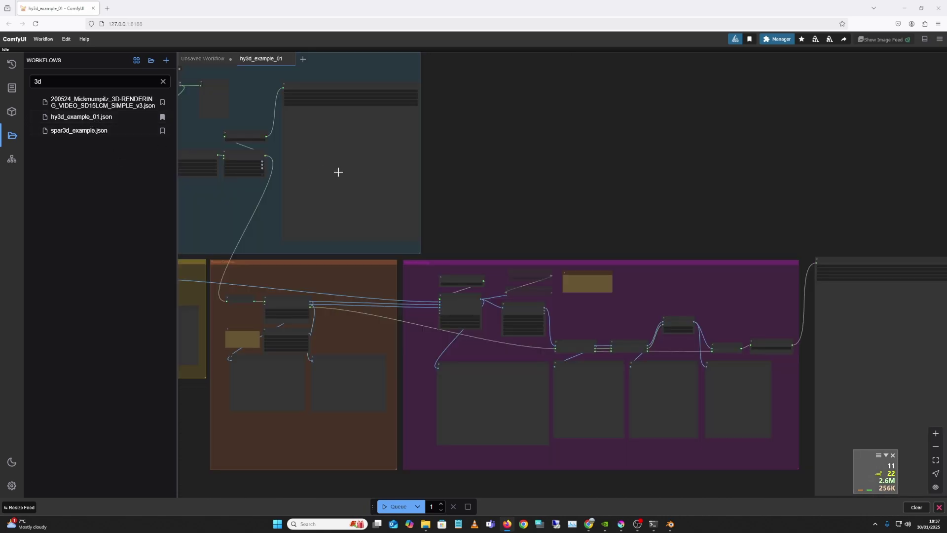
Upload the green tank picture into the workflow's Load Image node
scroll(581, 205, left, 10)
scroll(512, 213, up, 3)
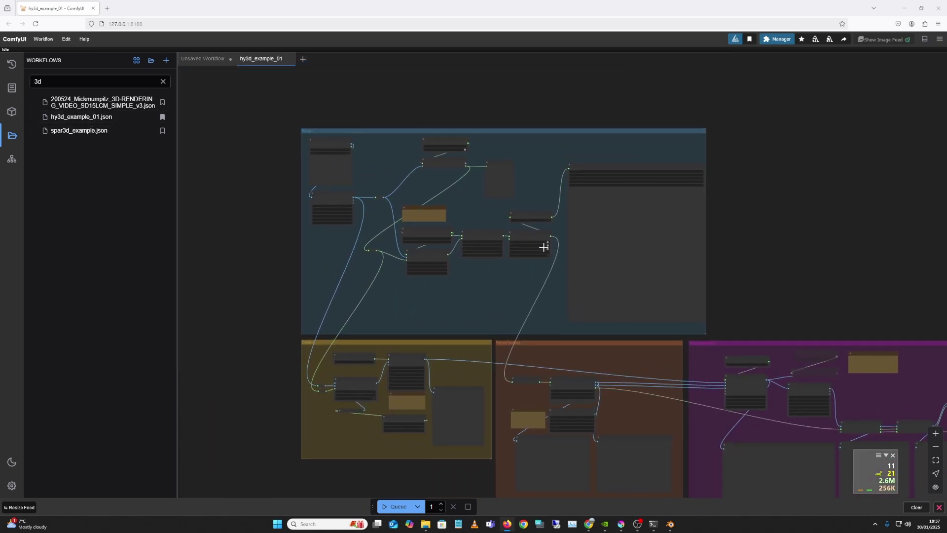
scroll(544, 247, right, 2)
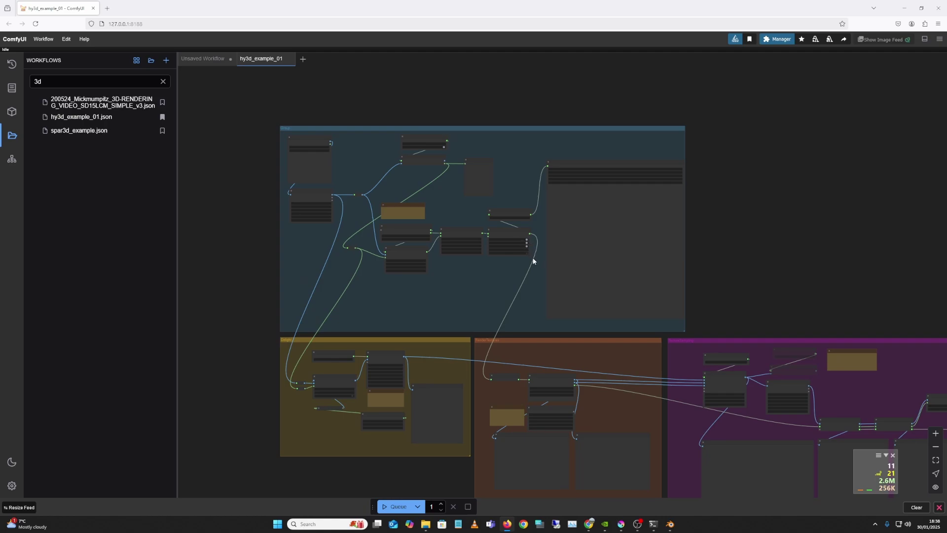
scroll(533, 273, left, 3)
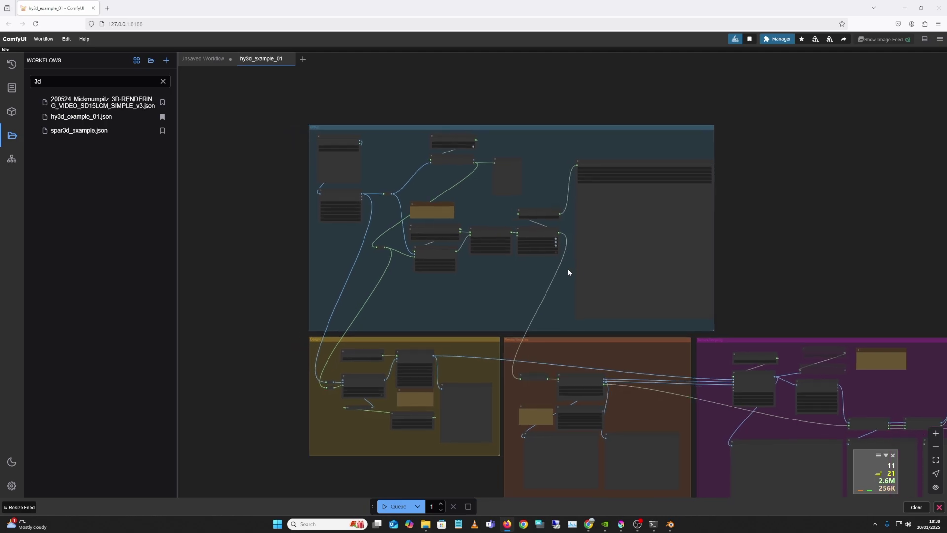
click(936, 434)
click(935, 434)
click(935, 434)
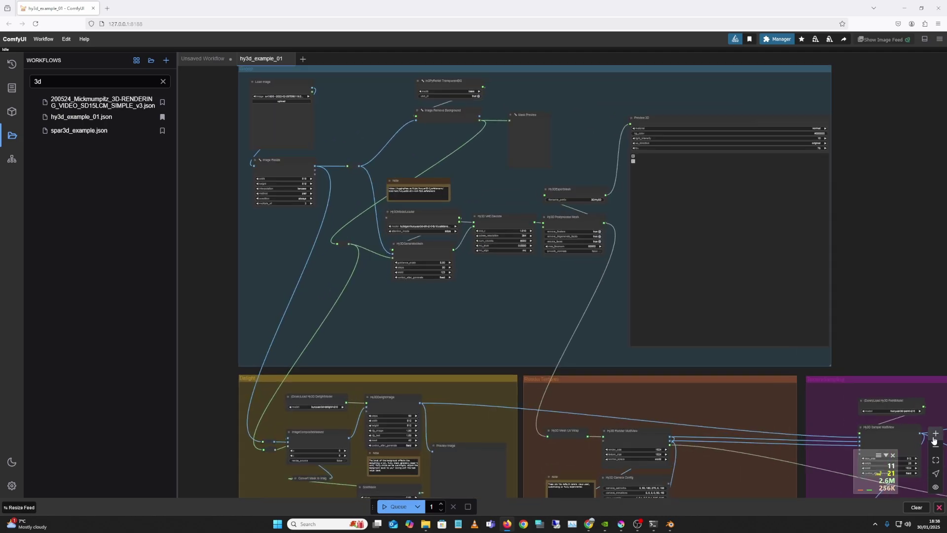
drag(449, 342, 590, 411)
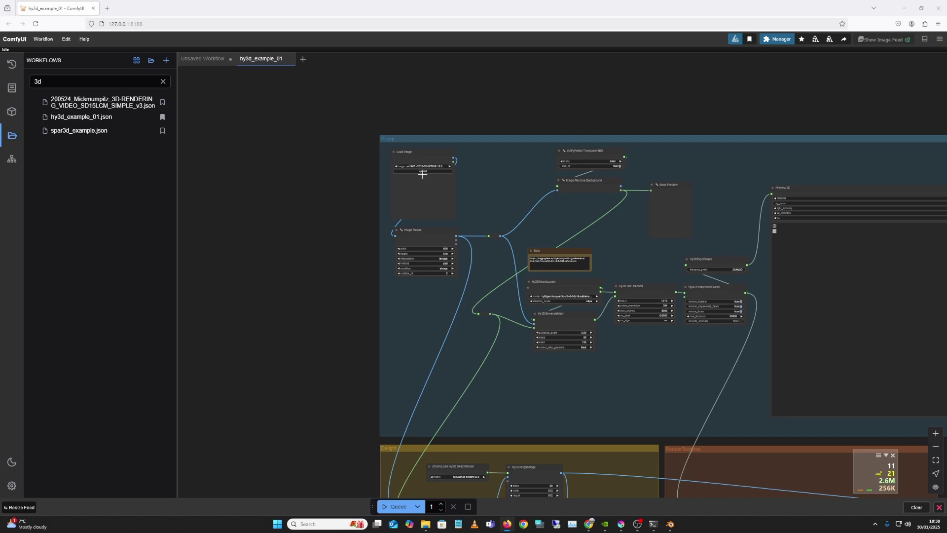
click(422, 171)
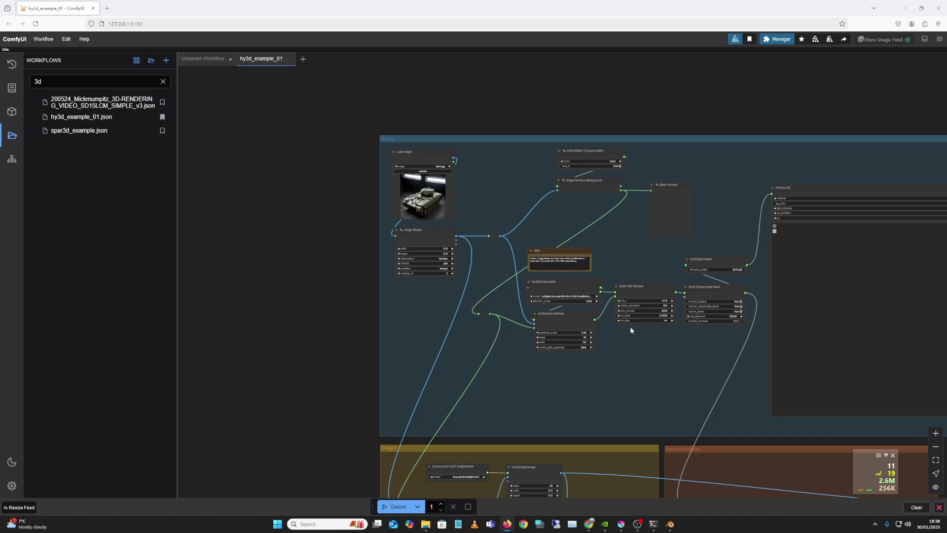
Set max_facenum to 1500000 in the Hy3D Postprocess Mesh node
drag(630, 327, 556, 277)
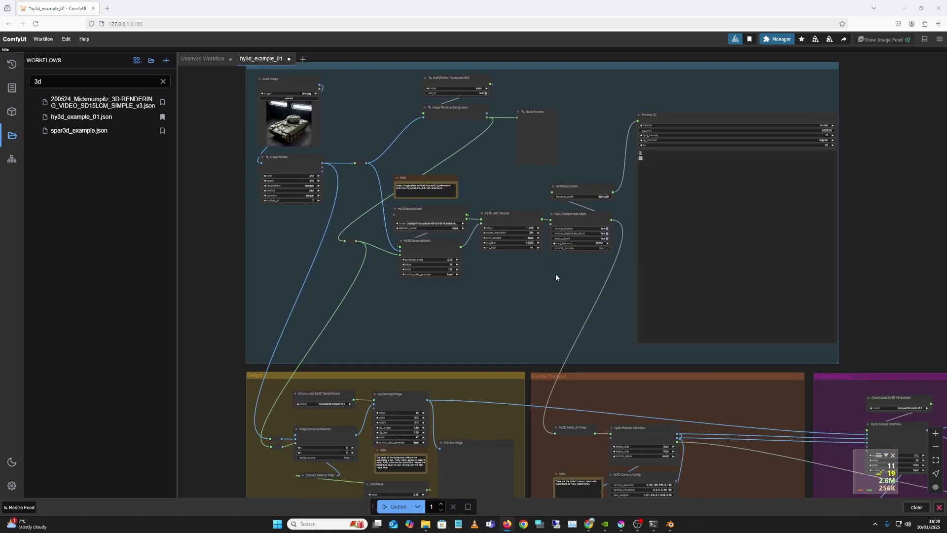
drag(613, 382, 601, 350)
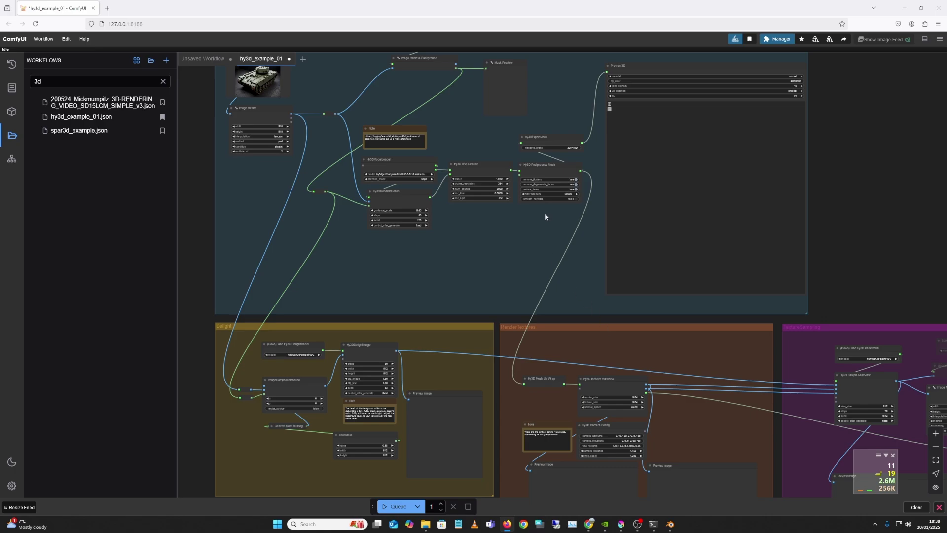
drag(545, 216, 545, 261)
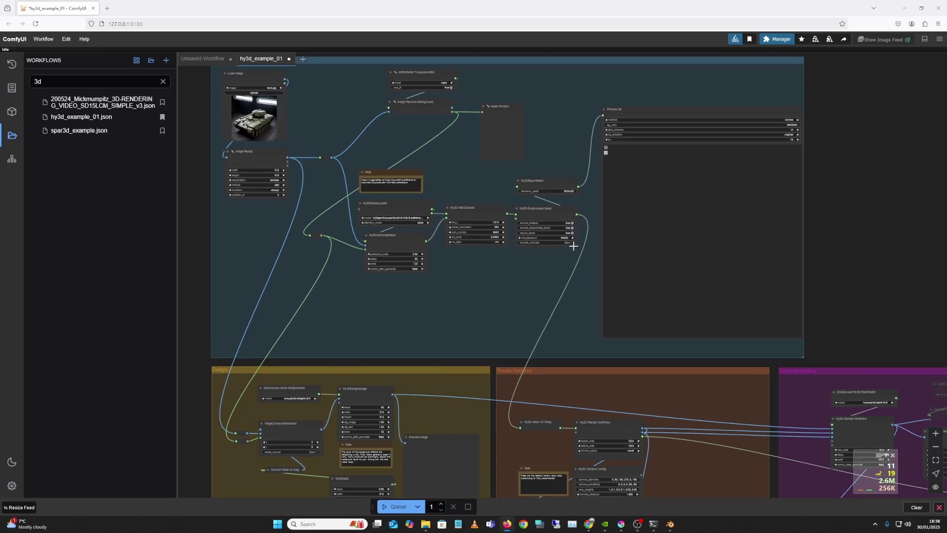
click(549, 207)
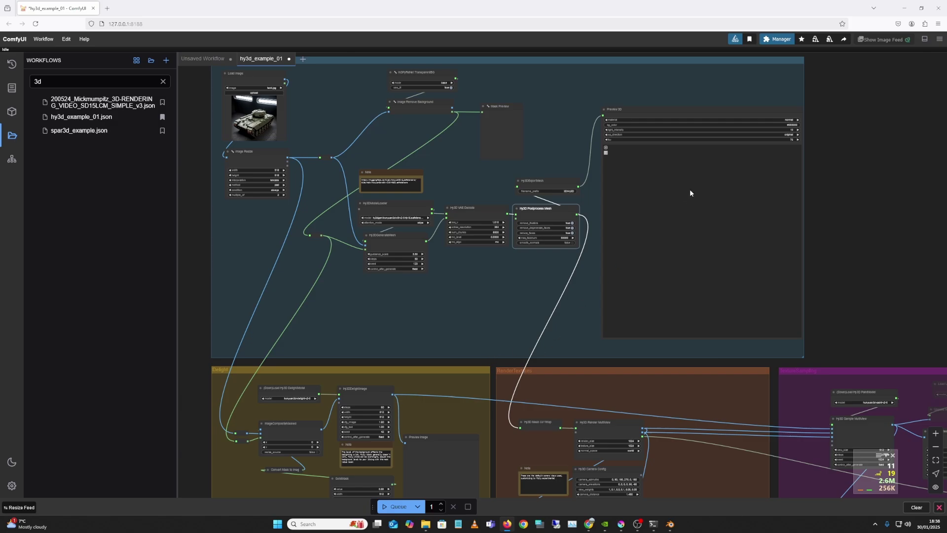
click(934, 461)
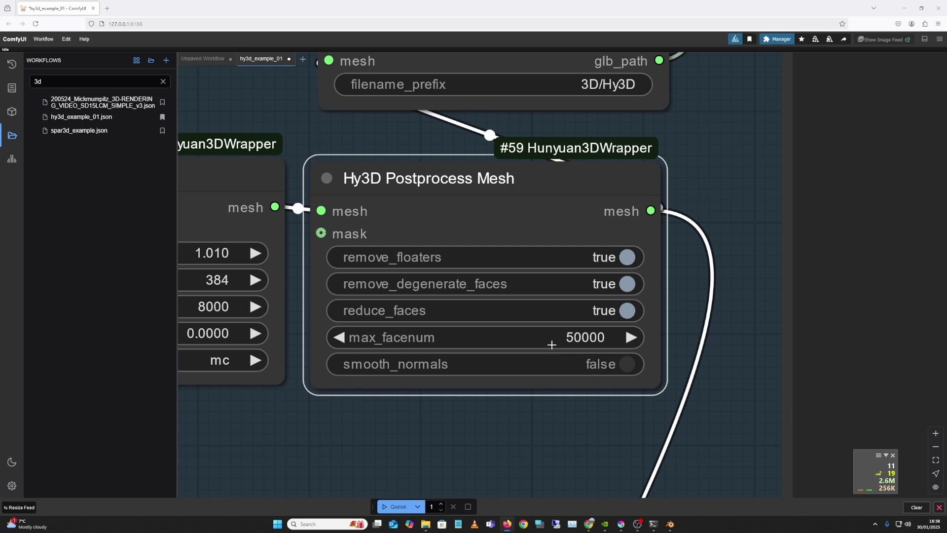
click(567, 338)
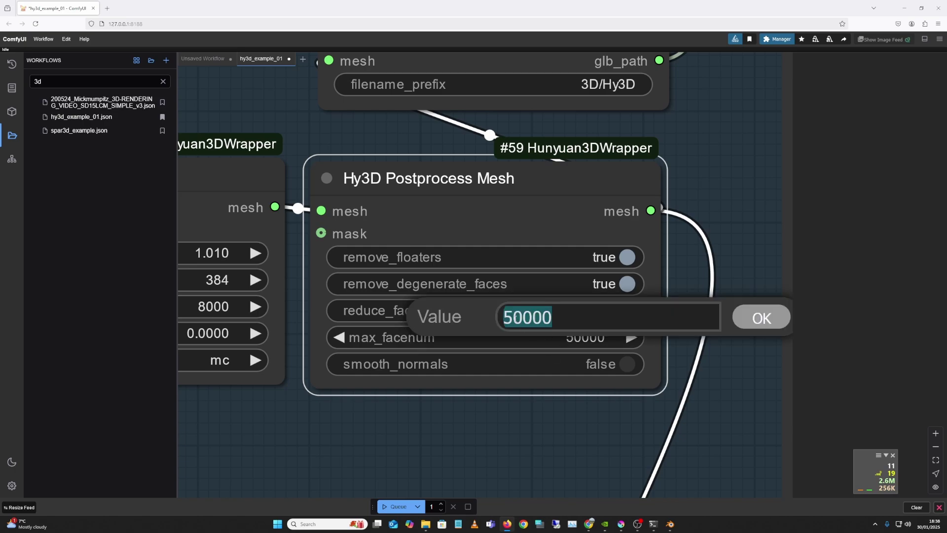
click(515, 318)
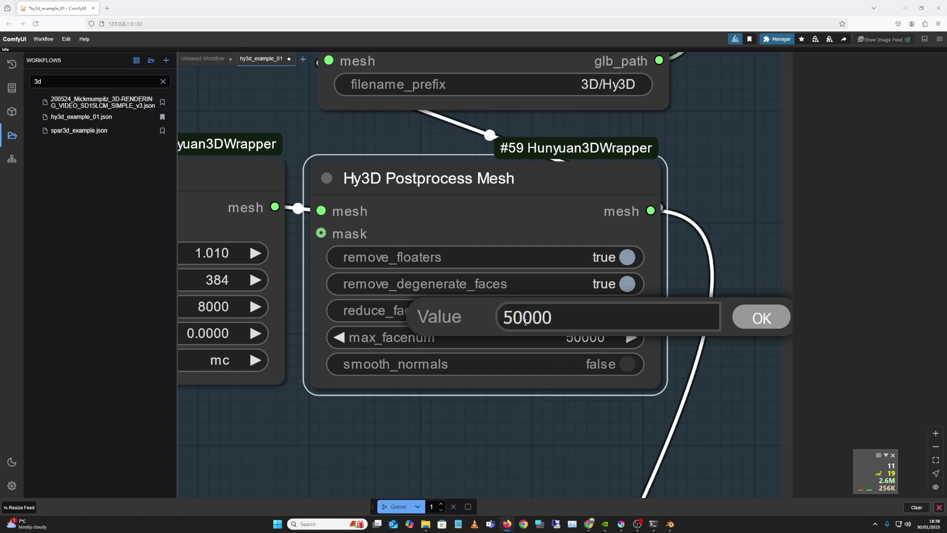
key(BackSpace)
text(150)
key(BackSpace)
key(BackSpace)
text(50)
click(542, 321)
click(753, 321)
Examine the mesh generation nodes and the Delight and RenderTextures groups connected to them
scroll(695, 316, down, 3)
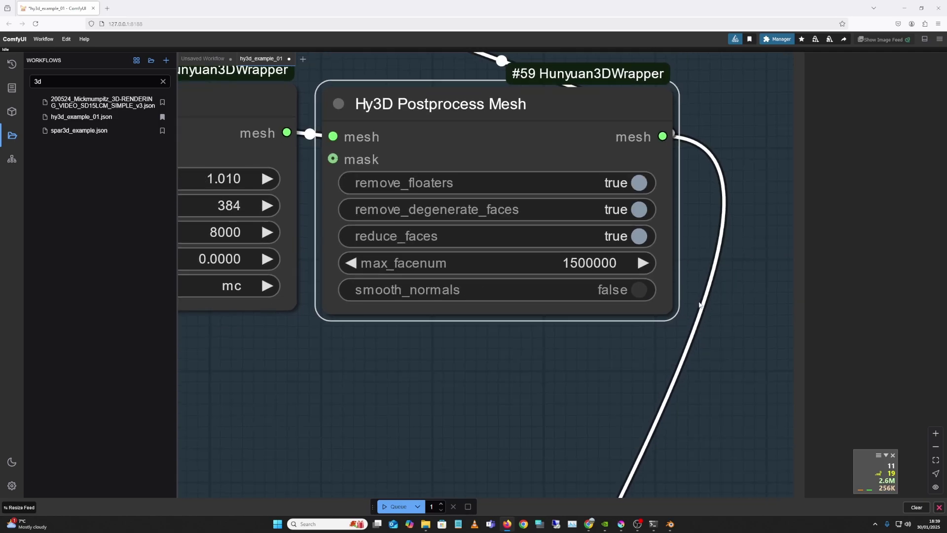
scroll(708, 329, right, 2)
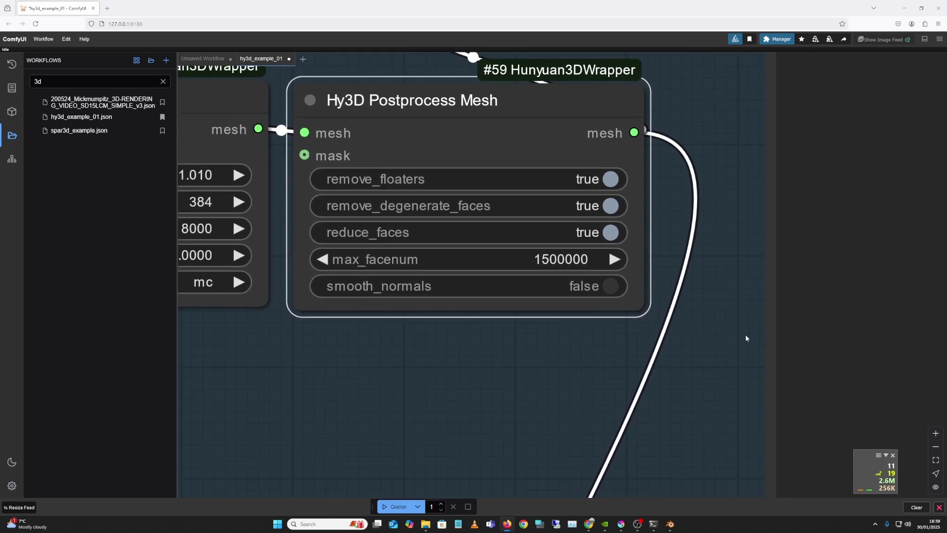
click(936, 446)
click(936, 447)
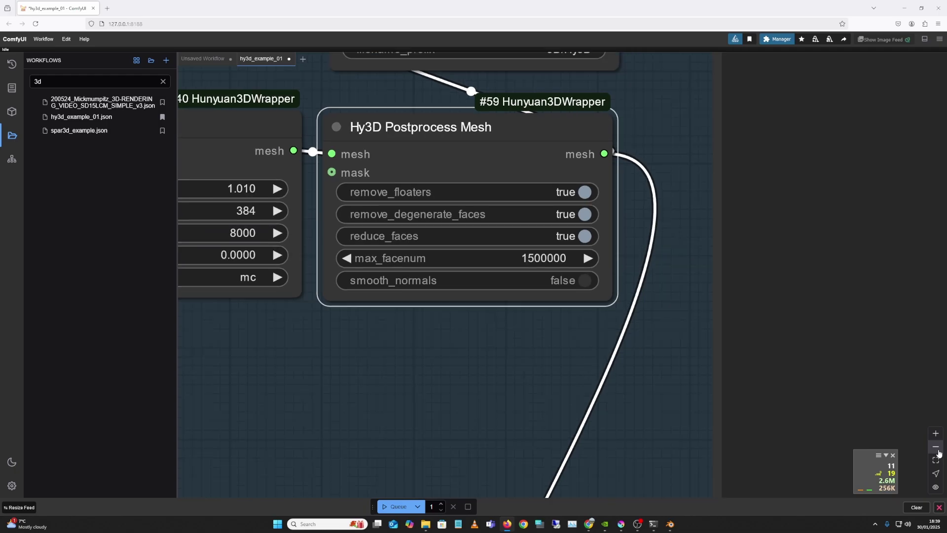
scroll(876, 447, left, 2)
scroll(876, 448, down, 1)
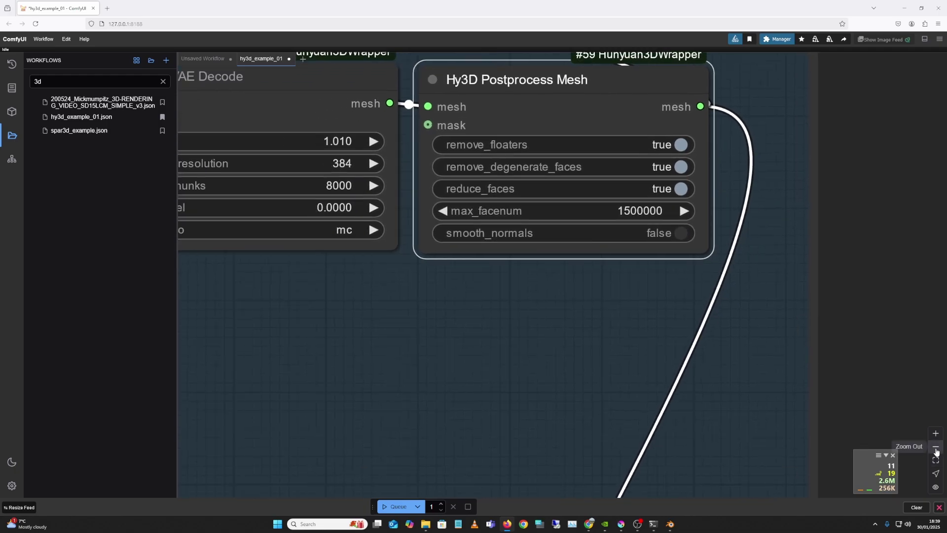
click(935, 449)
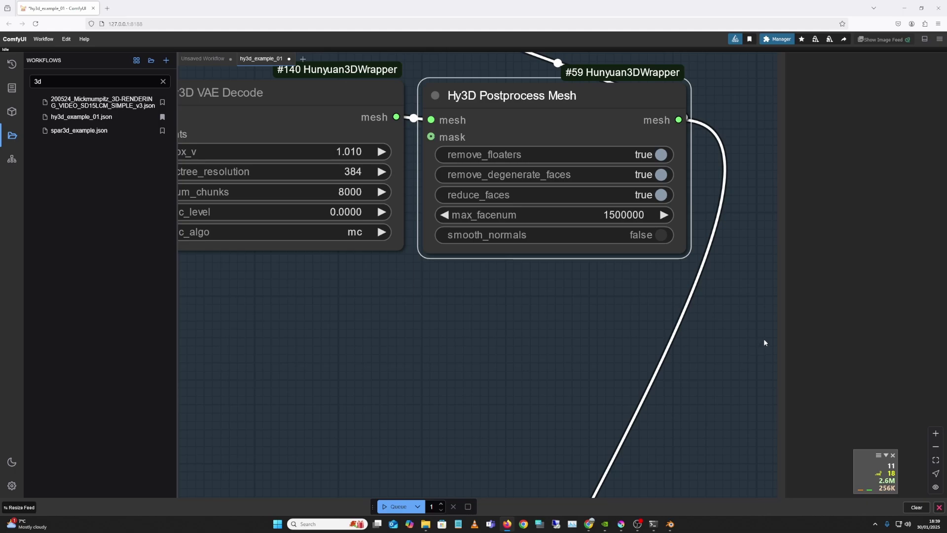
scroll(764, 339, down, 3)
scroll(763, 339, left, 1)
click(936, 447)
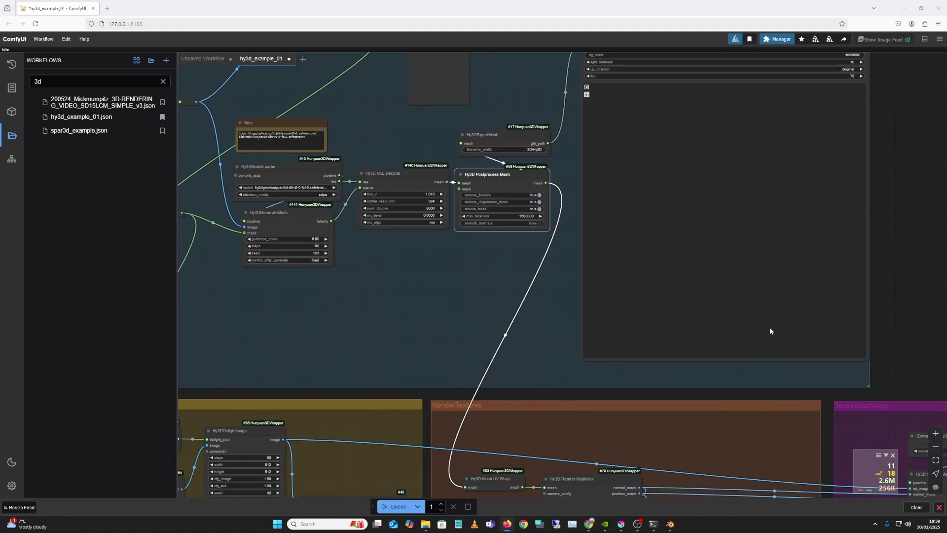
drag(510, 326, 739, 343)
drag(530, 309, 509, 331)
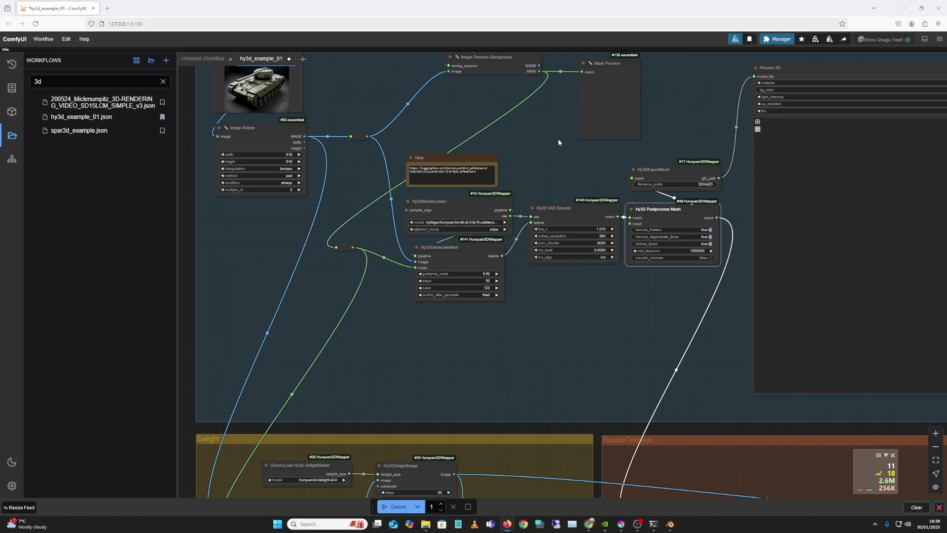
drag(678, 415, 509, 288)
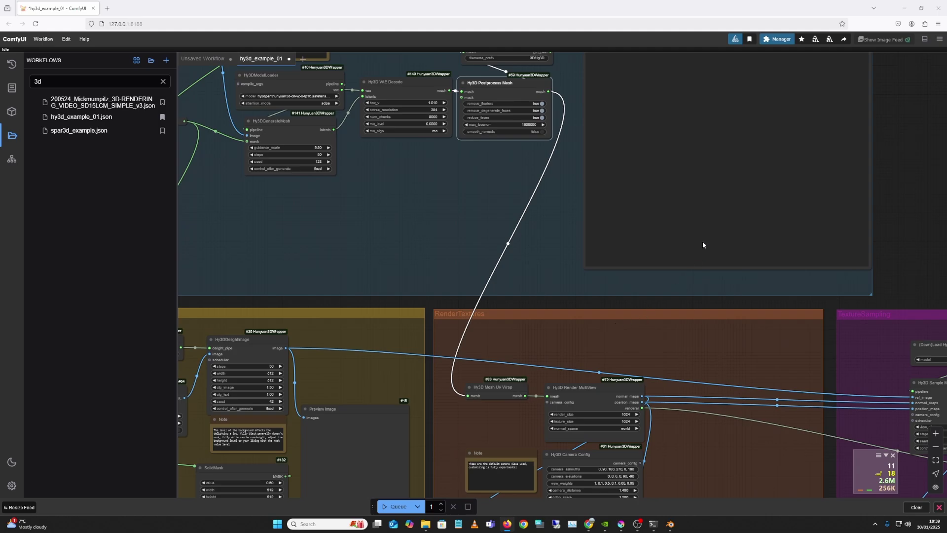
drag(555, 239, 596, 402)
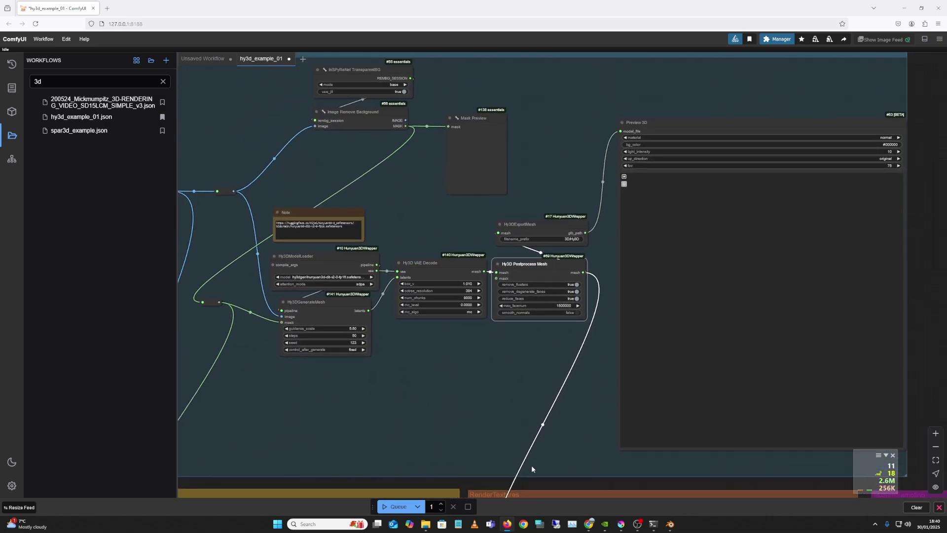
Queue the hy3d_example_01 workflow and show the server logs beneath the node graph to check the model loader
click(397, 506)
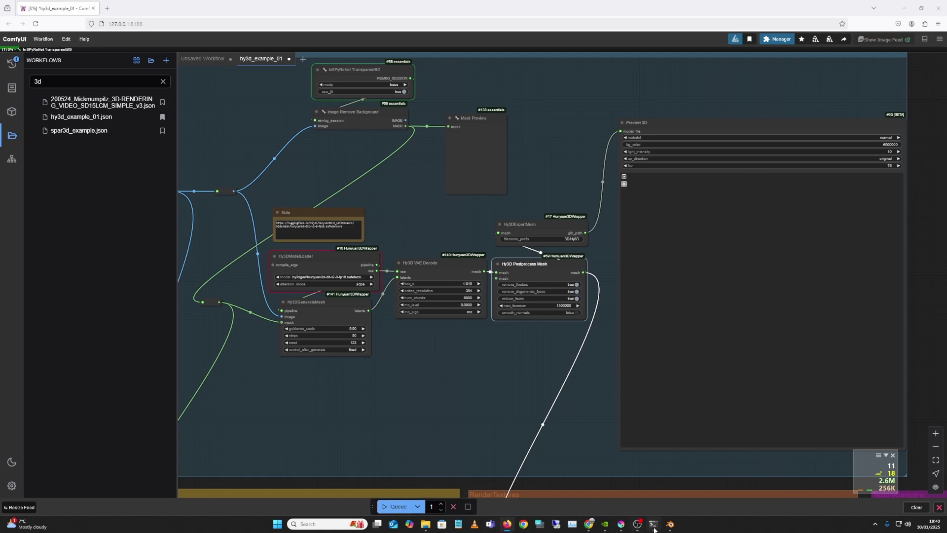
click(925, 39)
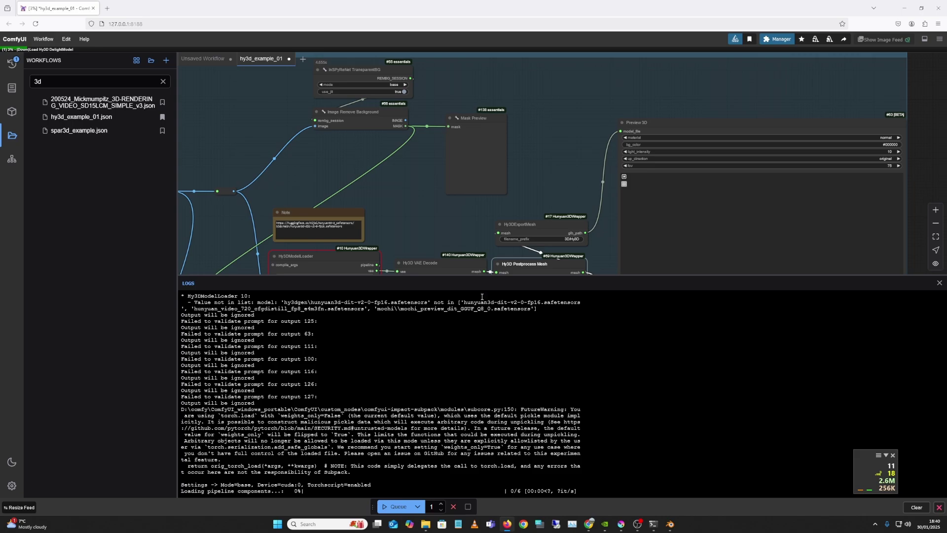
drag(508, 268, 681, 251)
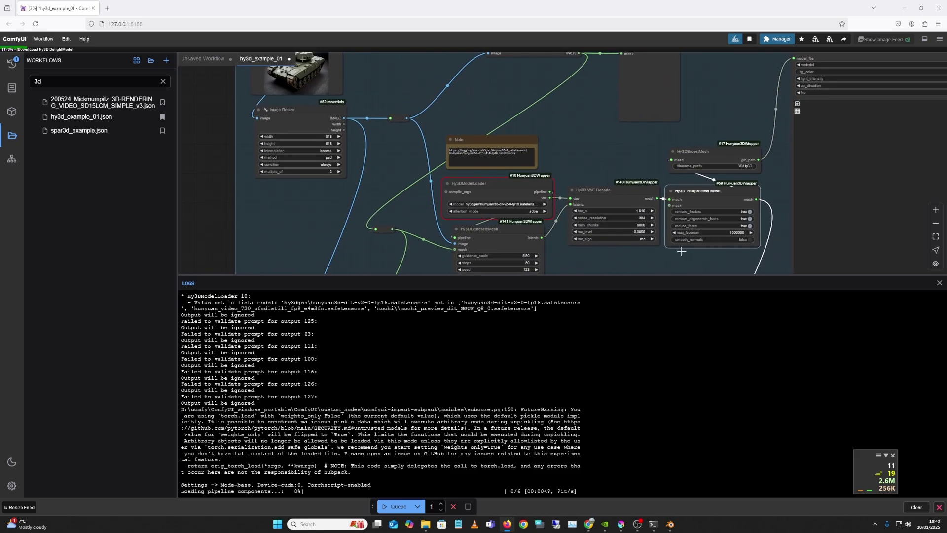
Set the model in the Hy3DModelLoader node to hunyuan3d-dit-v2-0-fp16.safetensors and queue the workflow again
drag(515, 188, 542, 194)
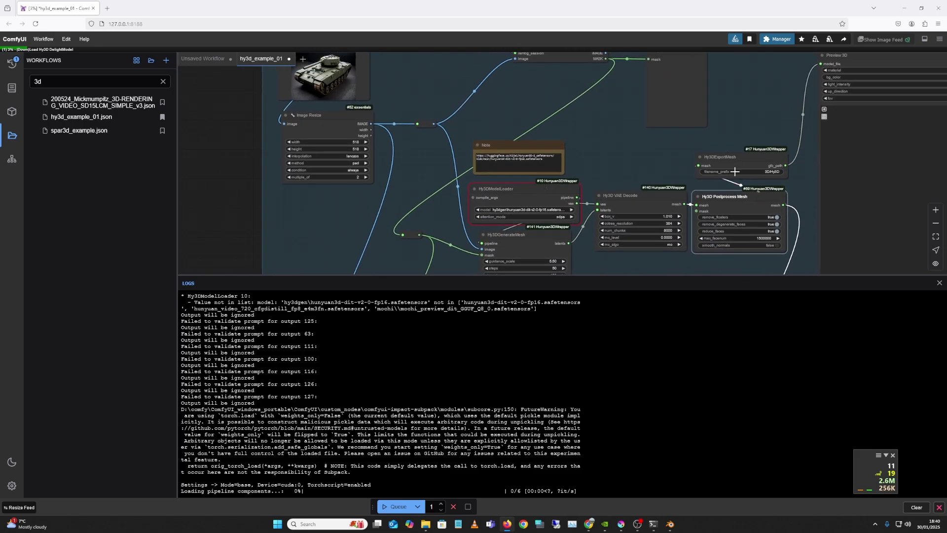
click(566, 205)
click(935, 237)
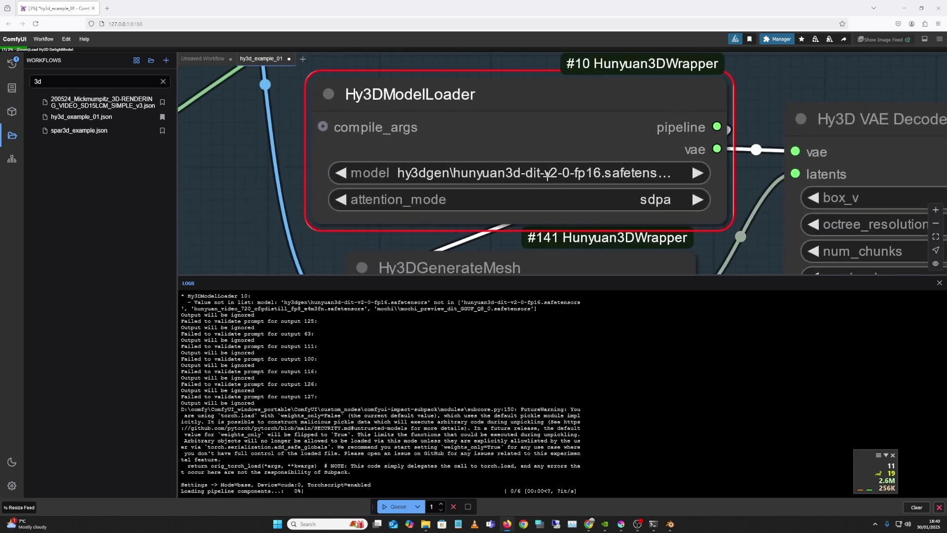
click(560, 178)
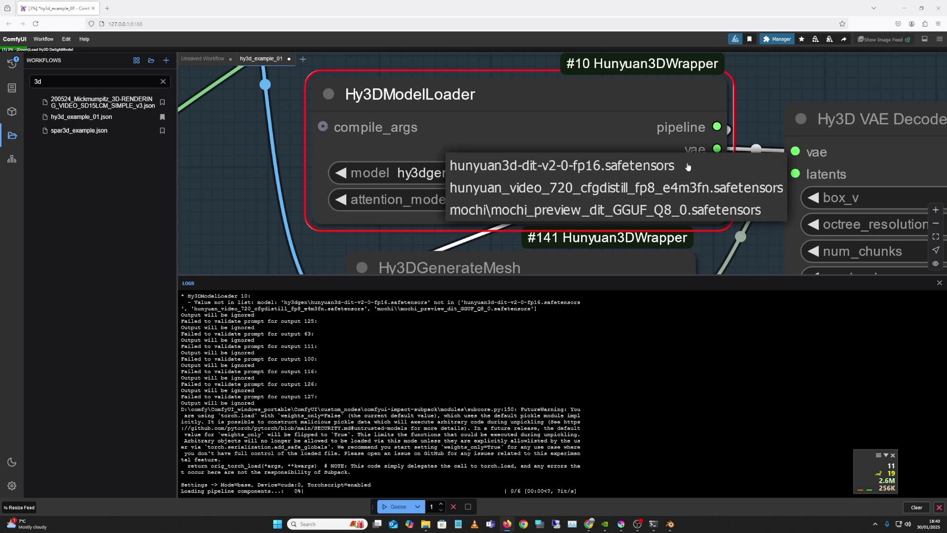
click(786, 104)
click(651, 177)
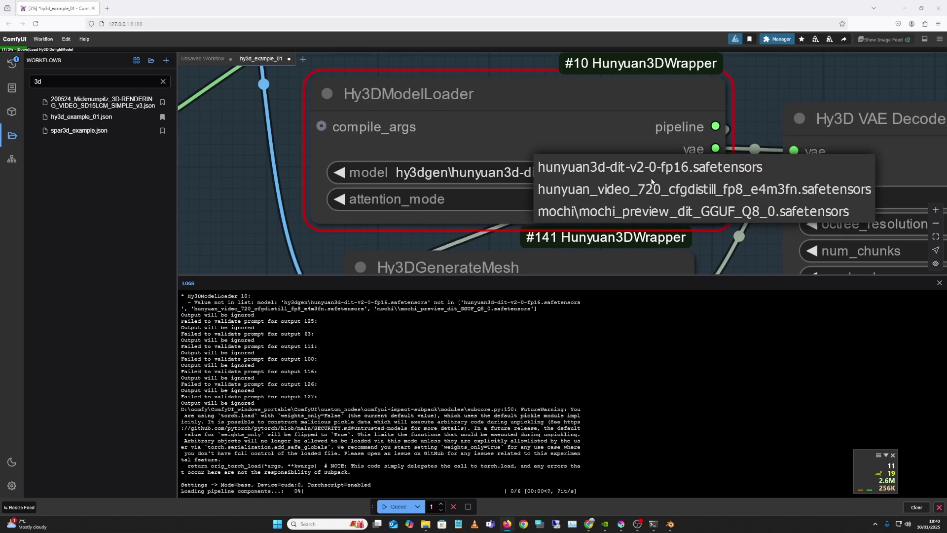
click(672, 167)
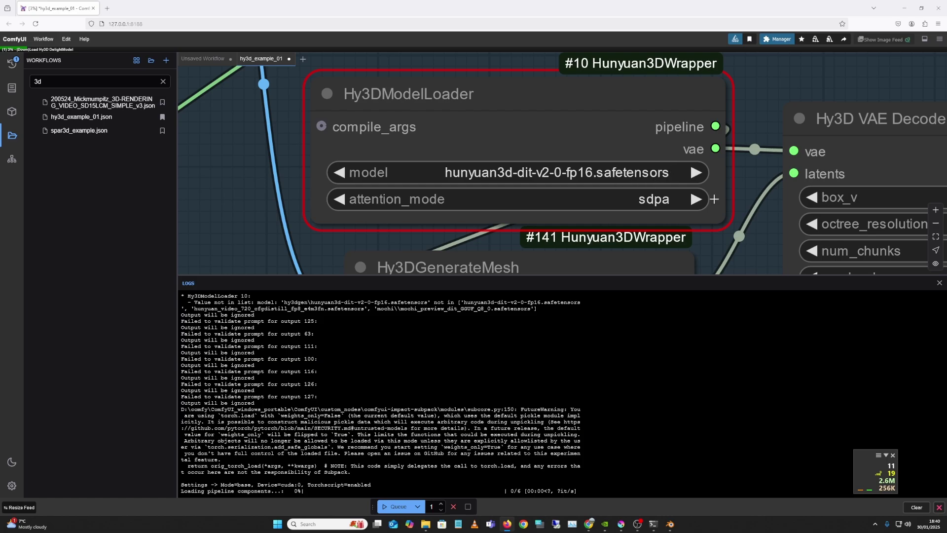
click(412, 504)
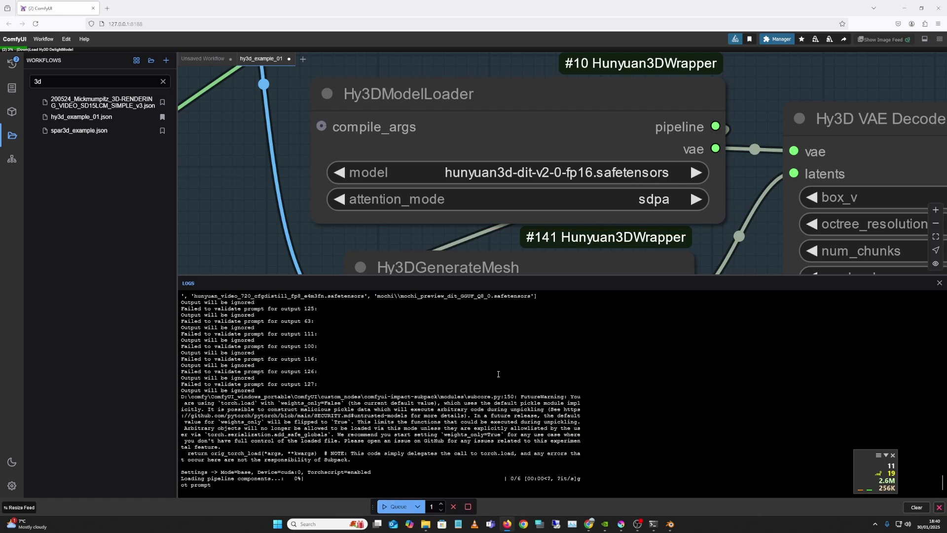
Hide the server logs and examine the Hy3DGenerateMesh, Hy3D VAE Decode, Image Resize and Mask Preview nodes
drag(705, 224, 716, 178)
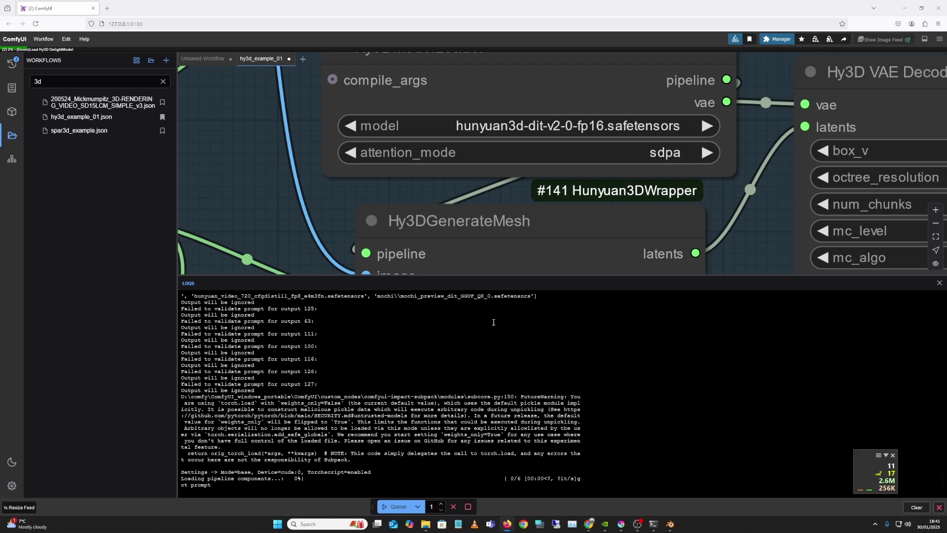
click(938, 284)
scroll(869, 298, down, 2)
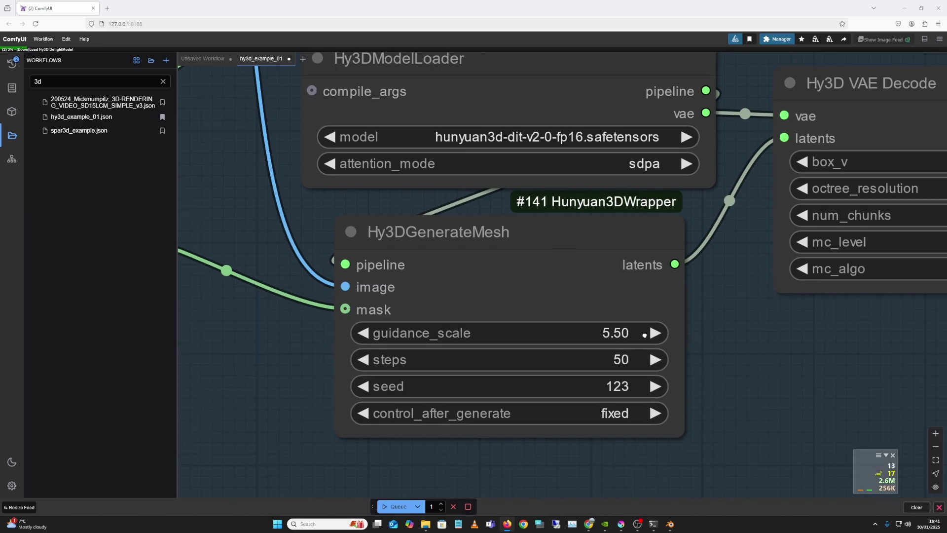
click(935, 447)
click(935, 447)
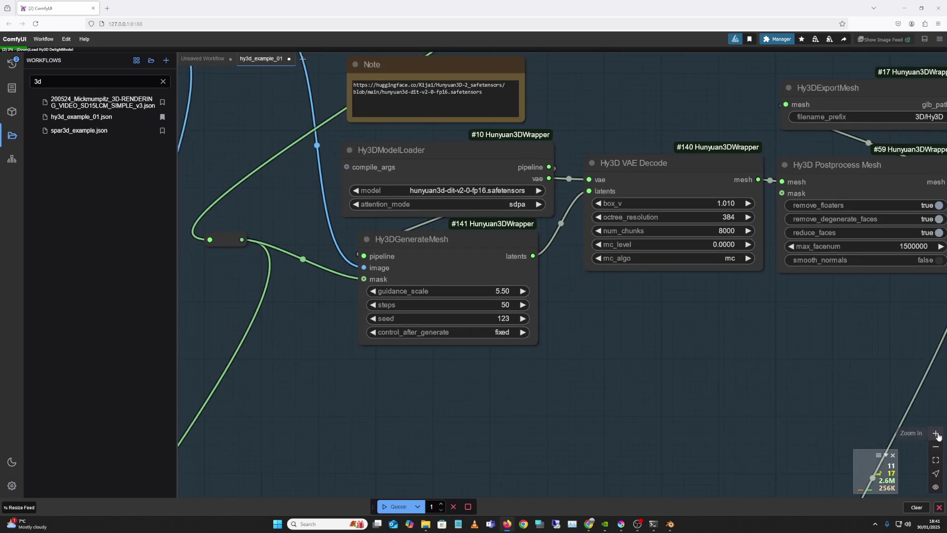
click(936, 447)
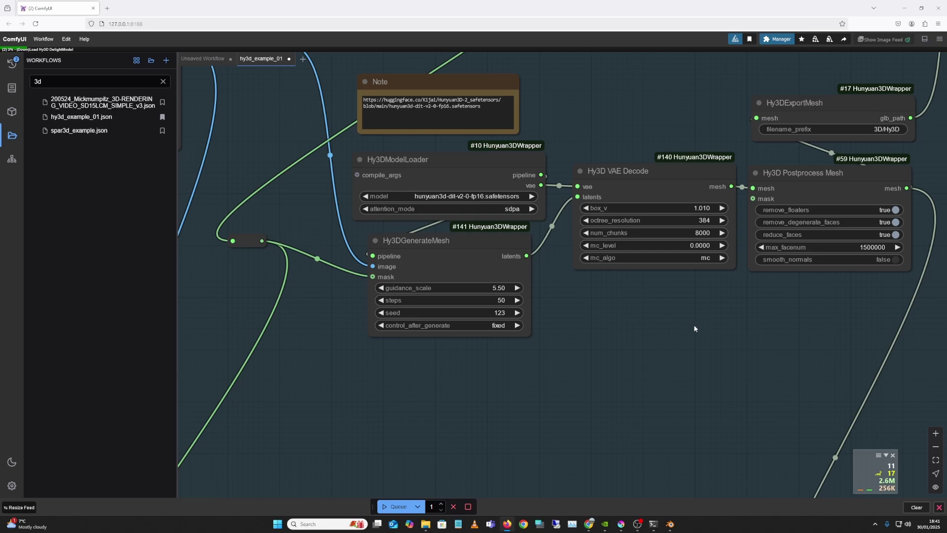
drag(682, 351, 704, 328)
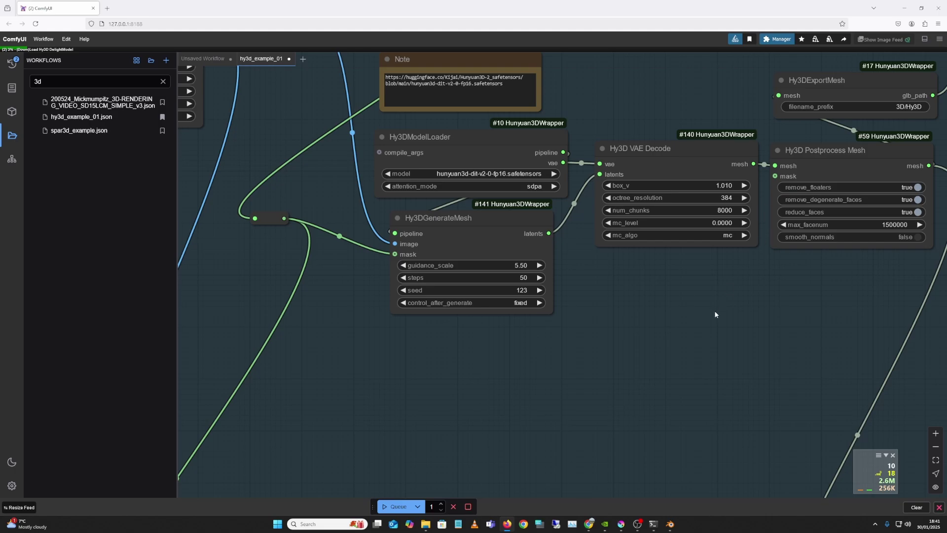
drag(712, 374, 767, 396)
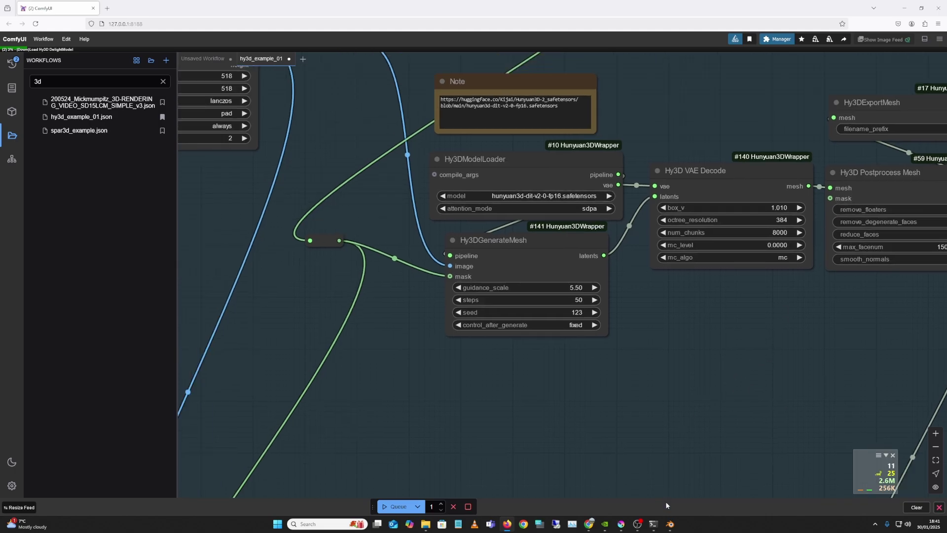
drag(733, 304, 674, 352)
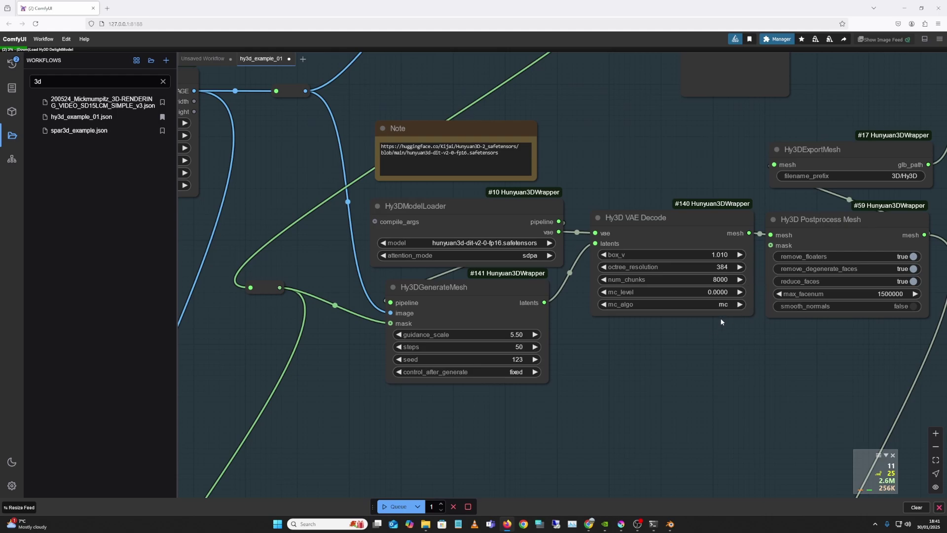
drag(550, 365, 815, 454)
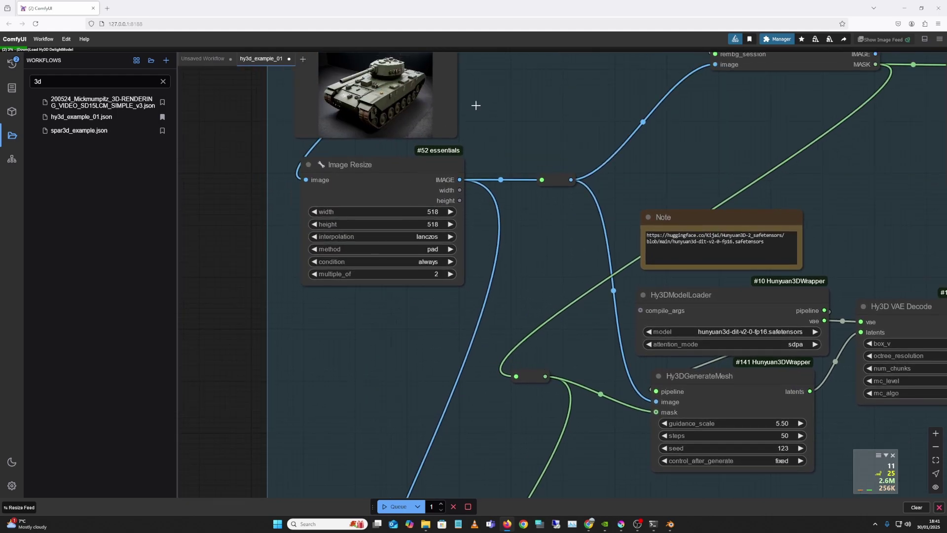
drag(841, 243, 653, 228)
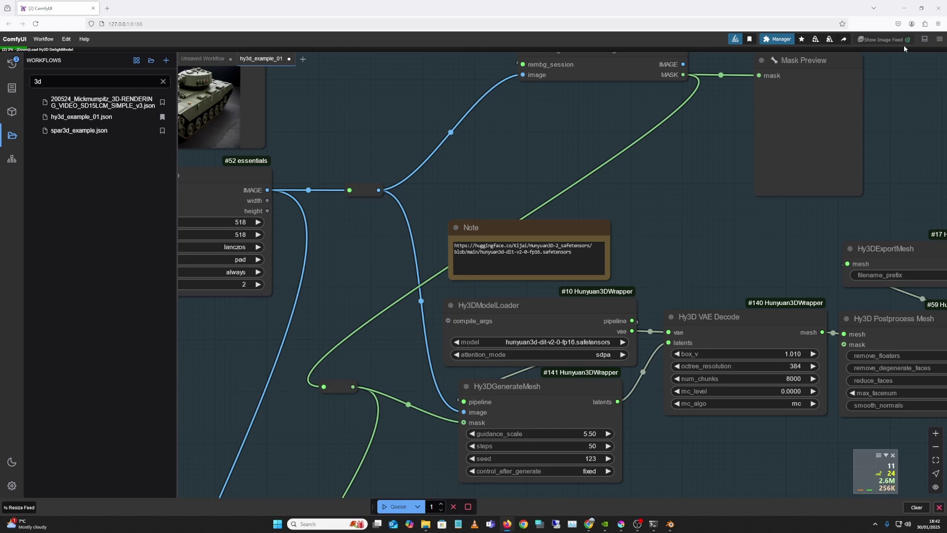
Show the server logs again and check the Python process's resource use in Task Manager
click(925, 39)
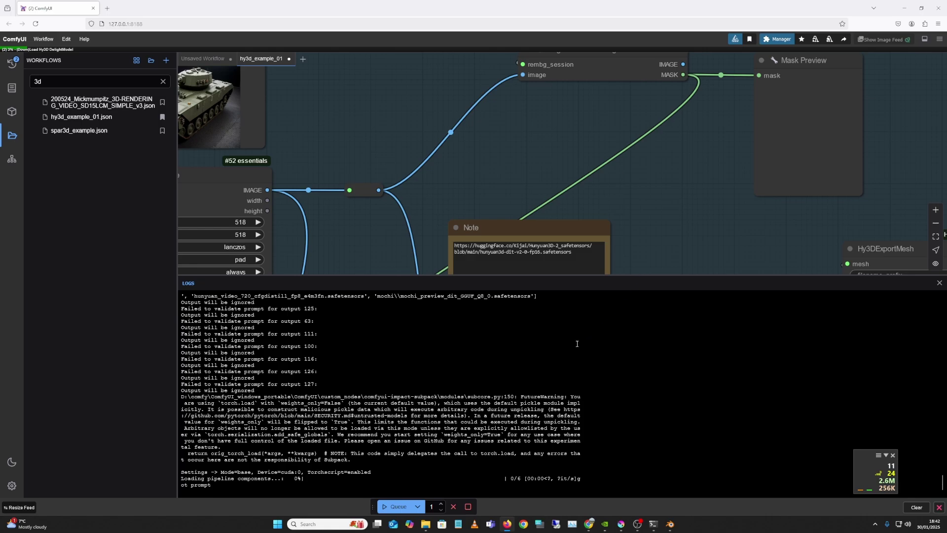
click(943, 485)
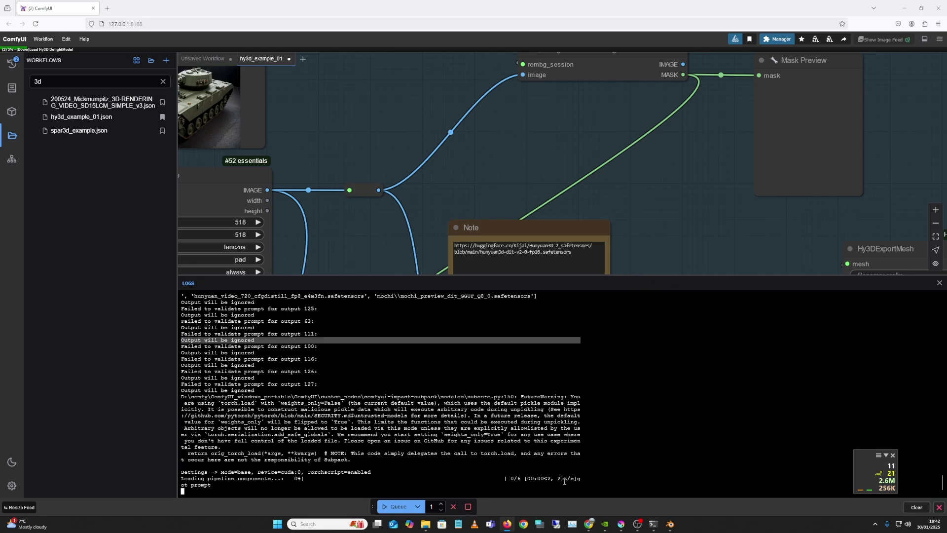
click(572, 524)
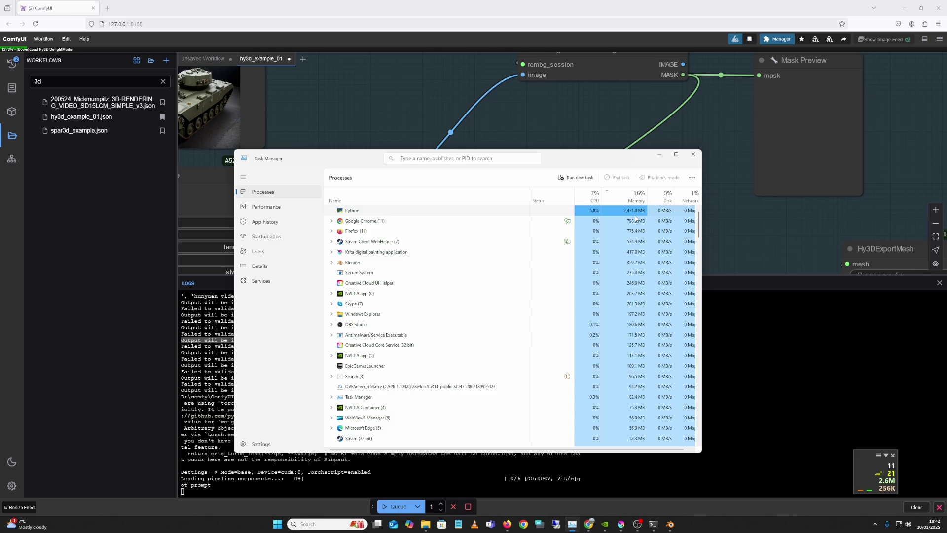
click(468, 213)
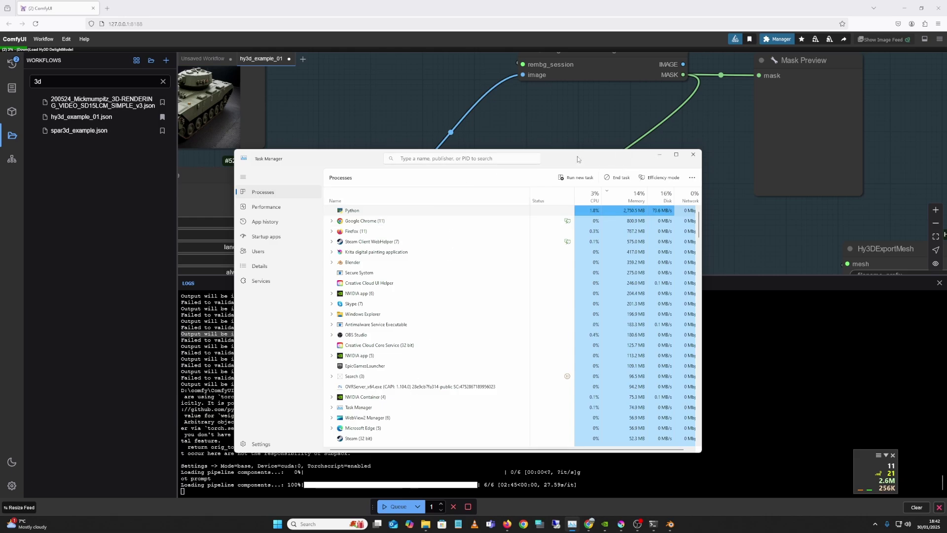
drag(578, 159, 567, 115)
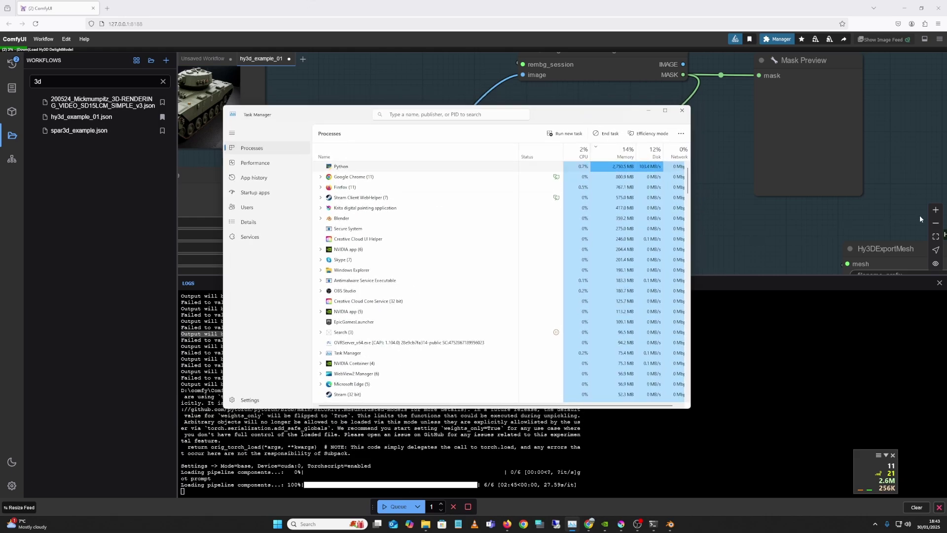
Return to the node graph and follow the run across the mesh generation group, from Load Image to Preview 3D
click(936, 222)
click(936, 222)
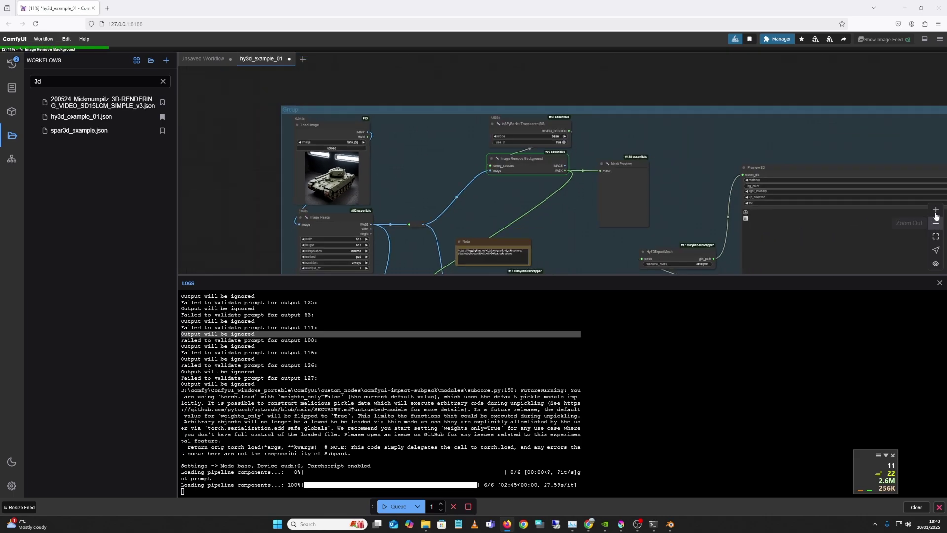
click(936, 222)
drag(637, 259, 638, 182)
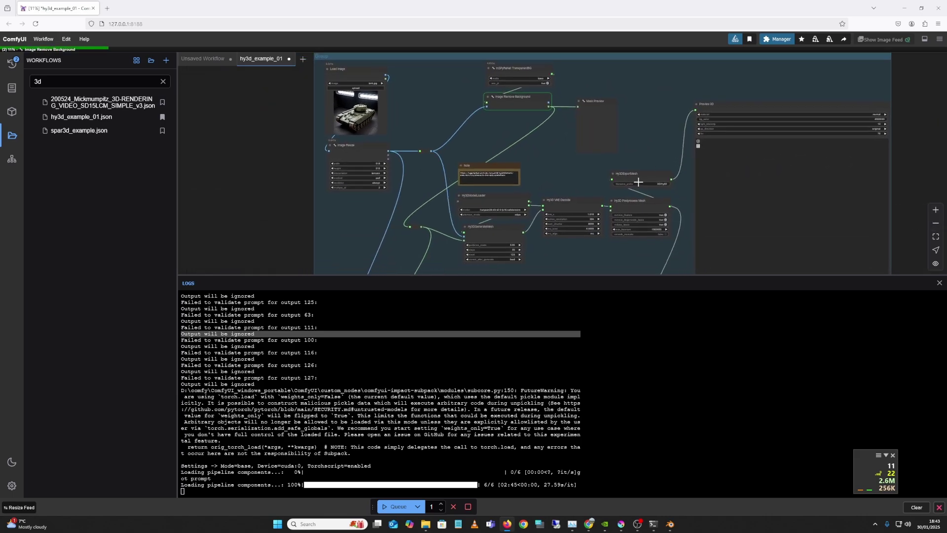
drag(639, 246, 655, 226)
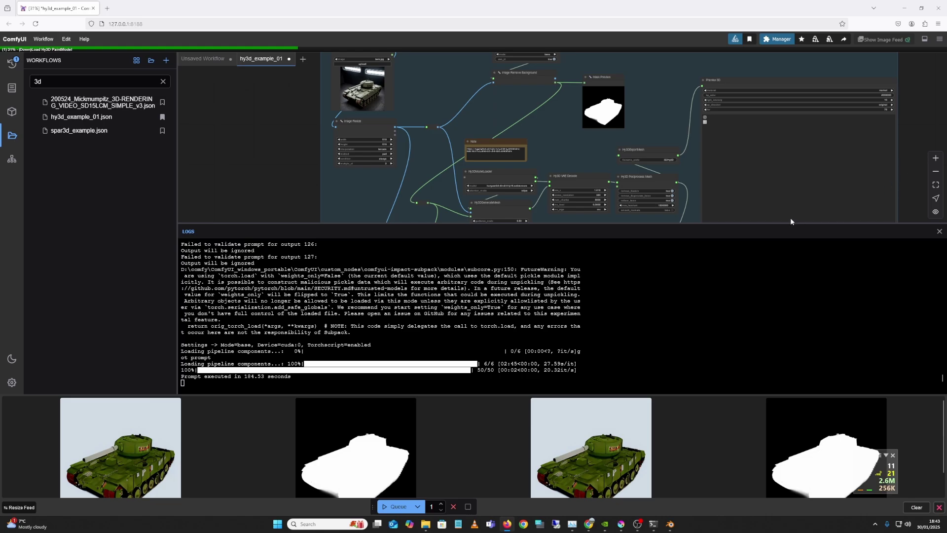
Reduce the height of the log area and examine the Delight, RenderTextures and purple texture groups
drag(783, 223, 779, 321)
drag(640, 287, 598, 199)
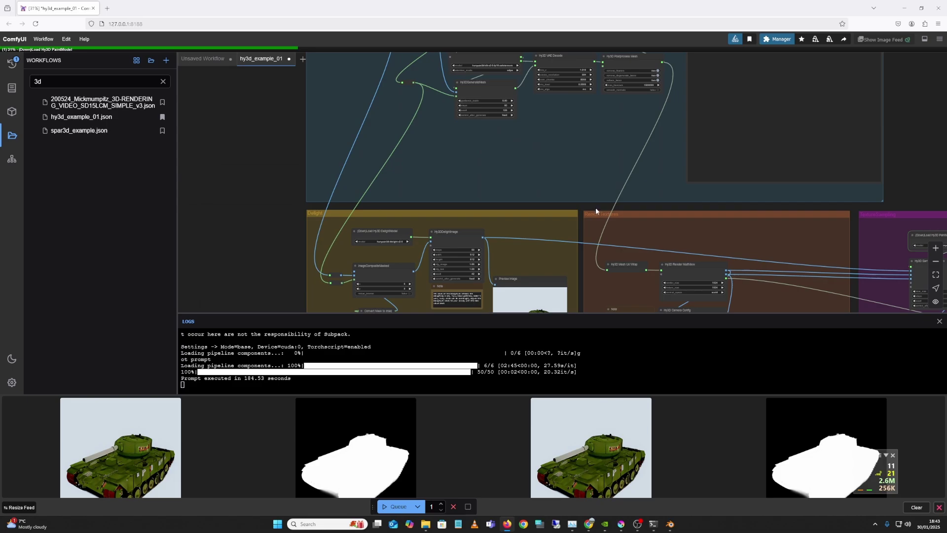
drag(597, 210, 591, 185)
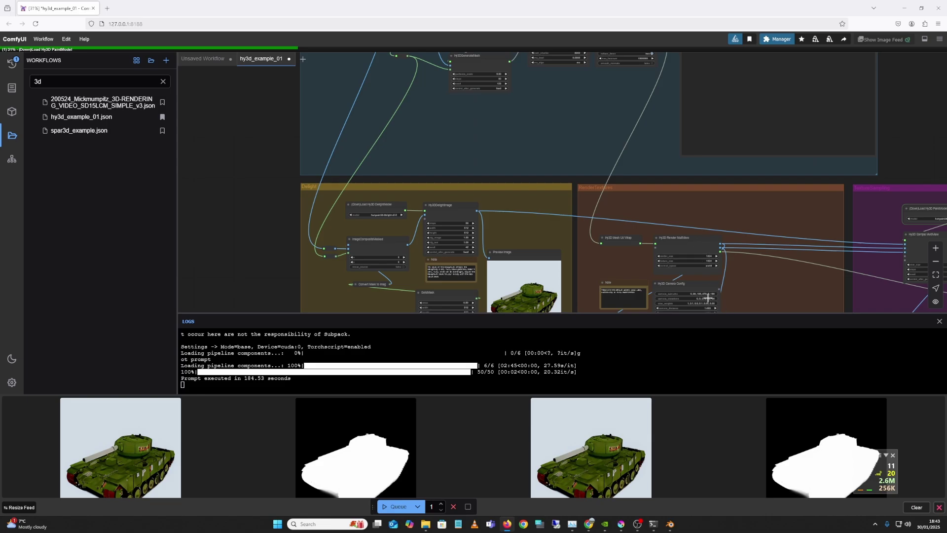
scroll(696, 221, up, 2)
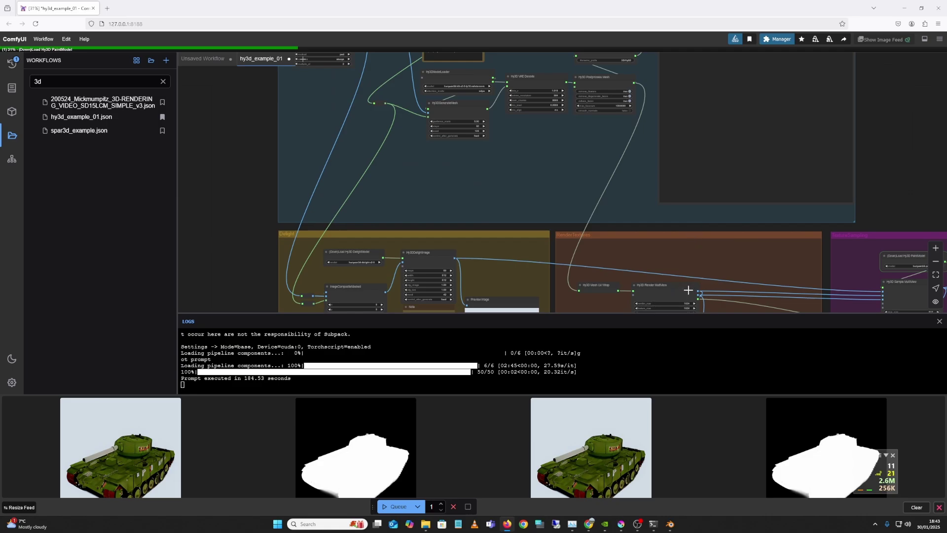
scroll(691, 259, right, 5)
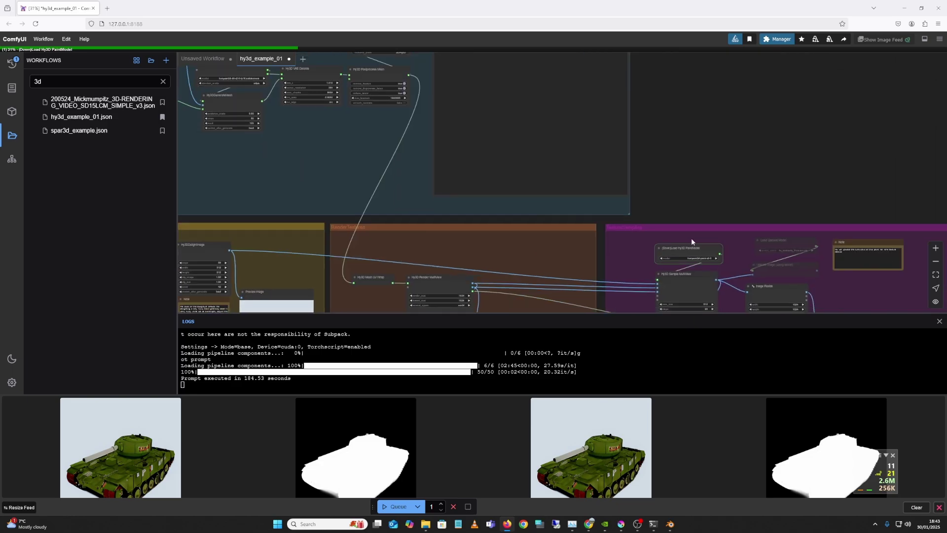
scroll(755, 226, right, 8)
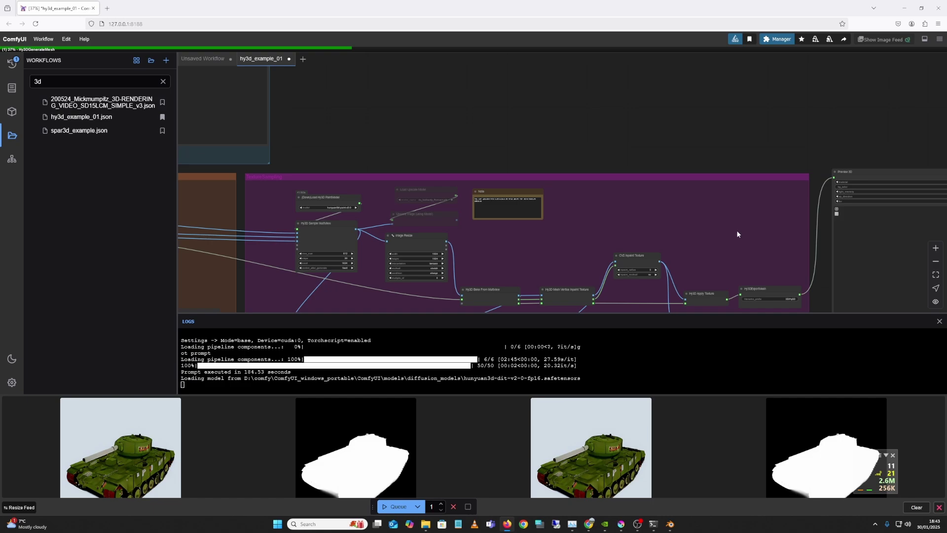
drag(737, 234, 794, 166)
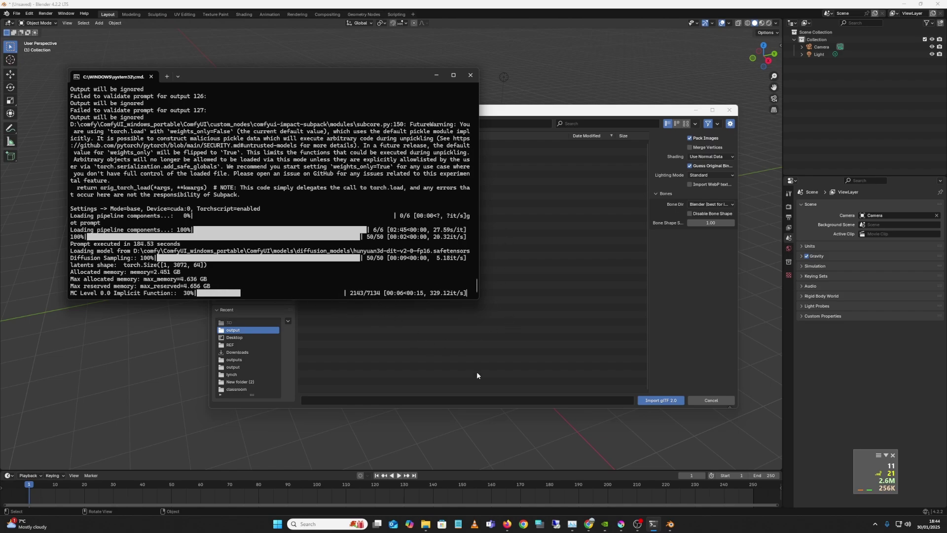
Return to ComfyUI to inspect the mesh group's Preview 3D node, and recheck the Python process in Task Manager
mouse_move(620, 526)
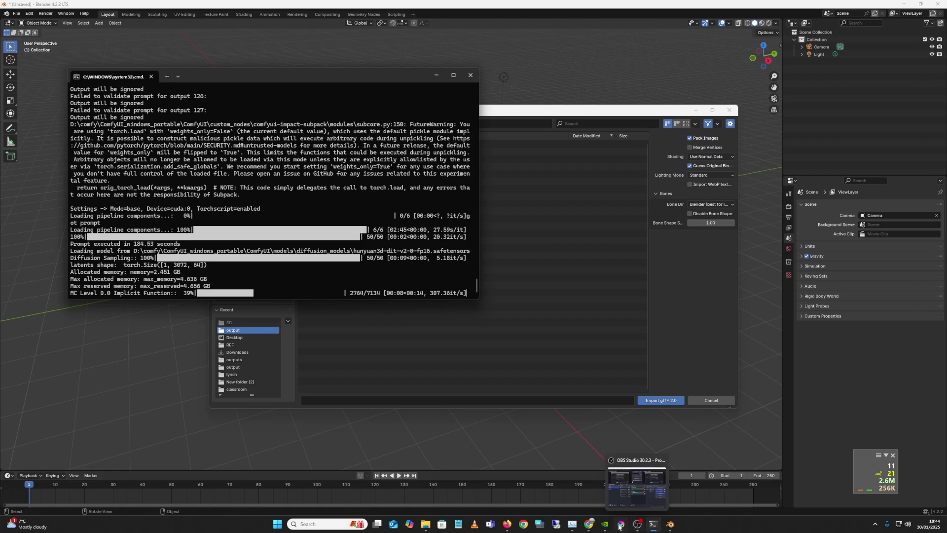
click(509, 527)
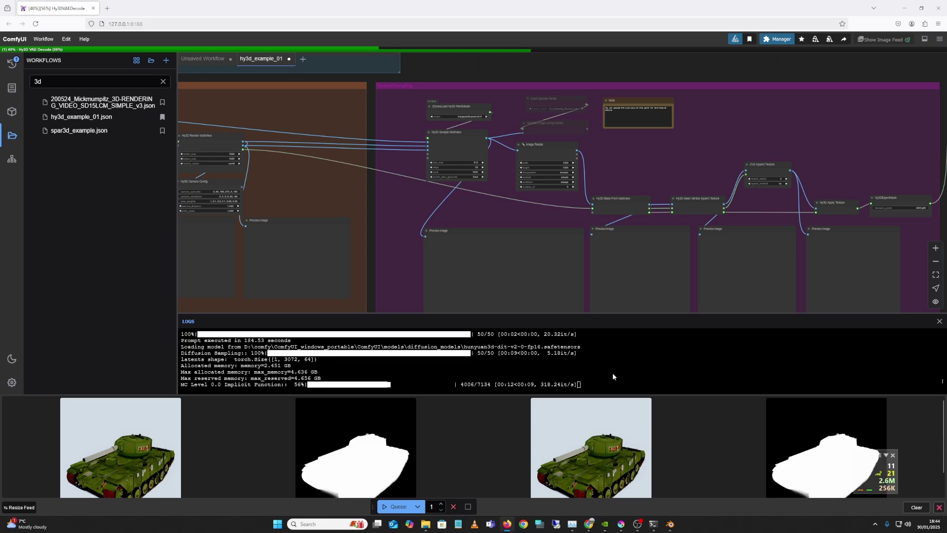
drag(419, 99, 562, 186)
drag(565, 92, 725, 233)
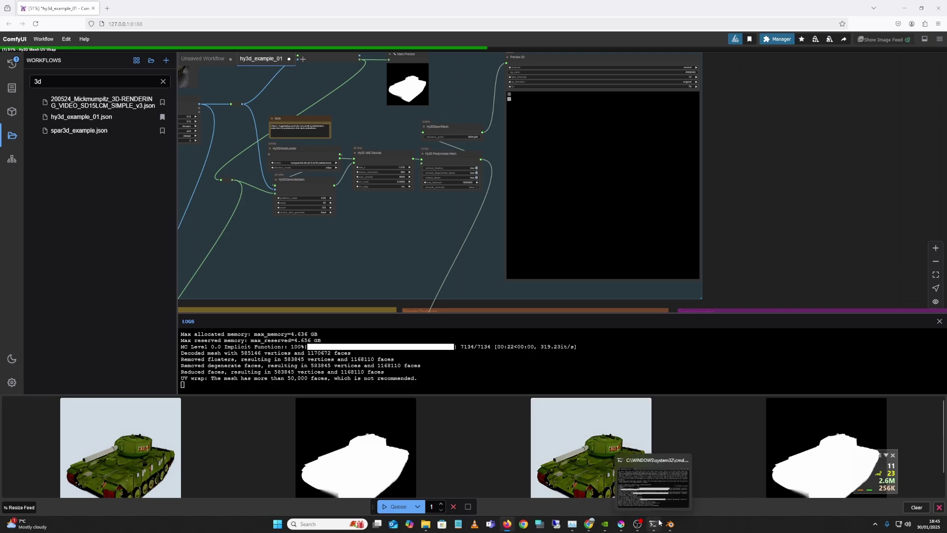
click(573, 526)
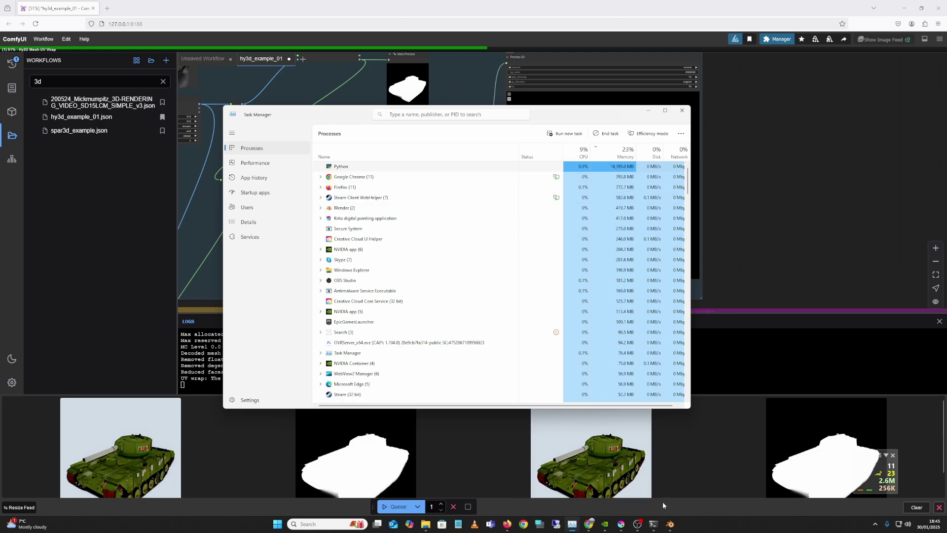
Switch to Blender and import Hy3D_00001_.glb from the ComfyUI output's 3D folder as glTF 2.0
mouse_move(673, 525)
click(684, 490)
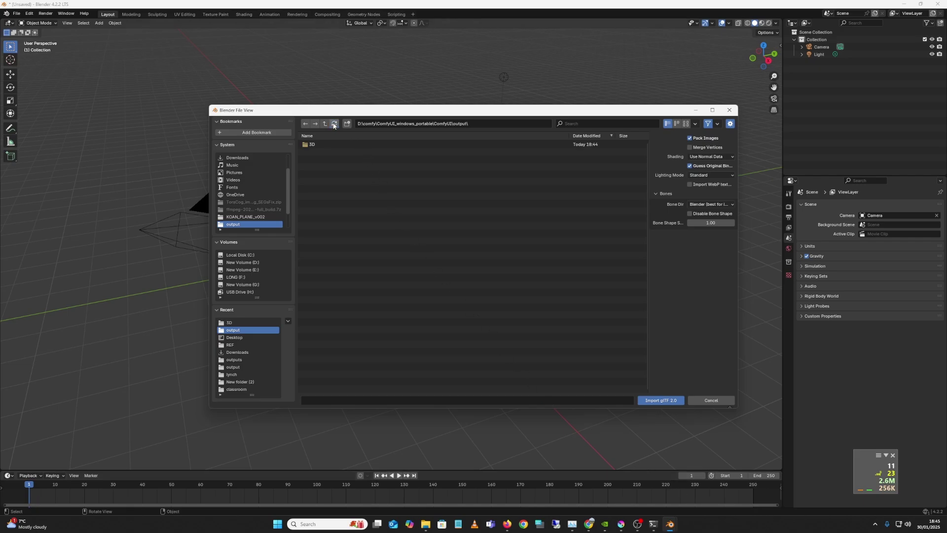
double_click(330, 144)
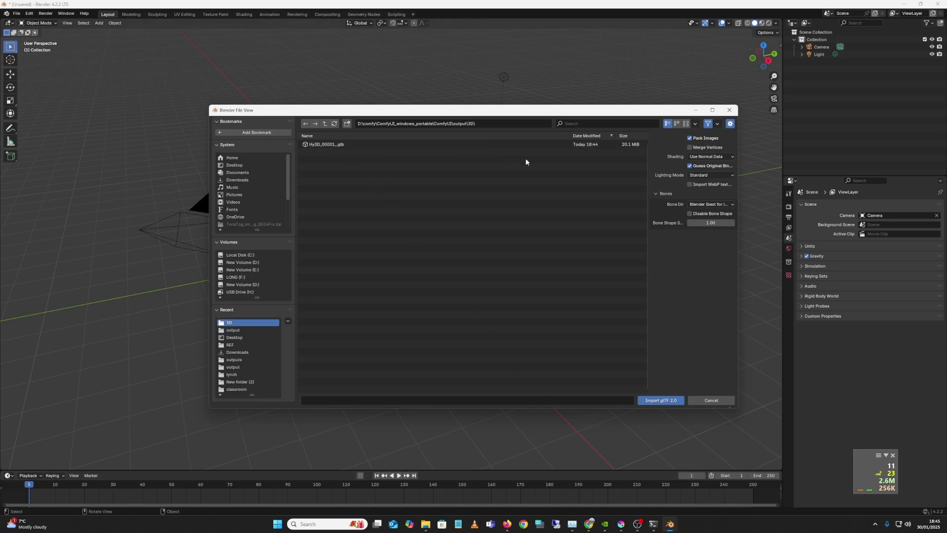
click(422, 145)
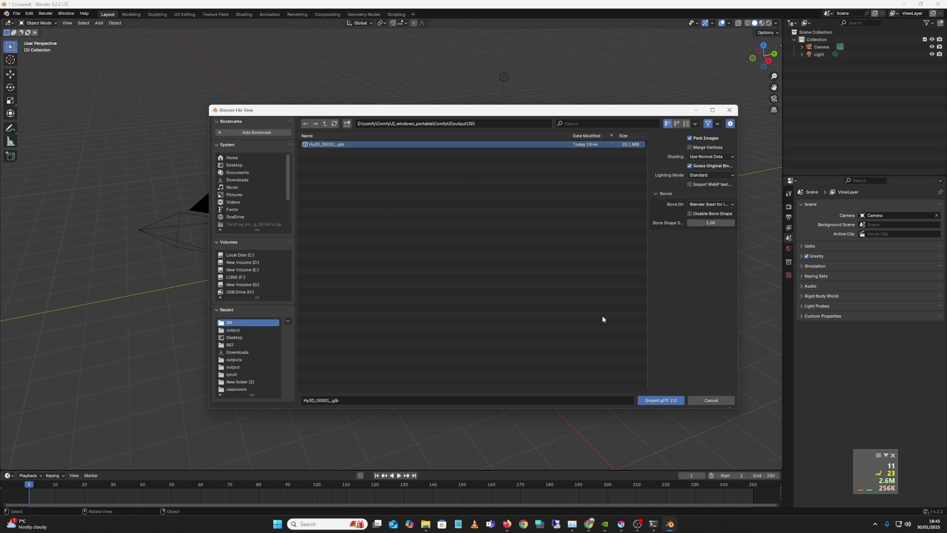
click(656, 400)
Inspect the imported tank mesh from both sides and the front, and check the ComfyUI server console's run output
drag(430, 338, 416, 298)
scroll(381, 281, up, 6)
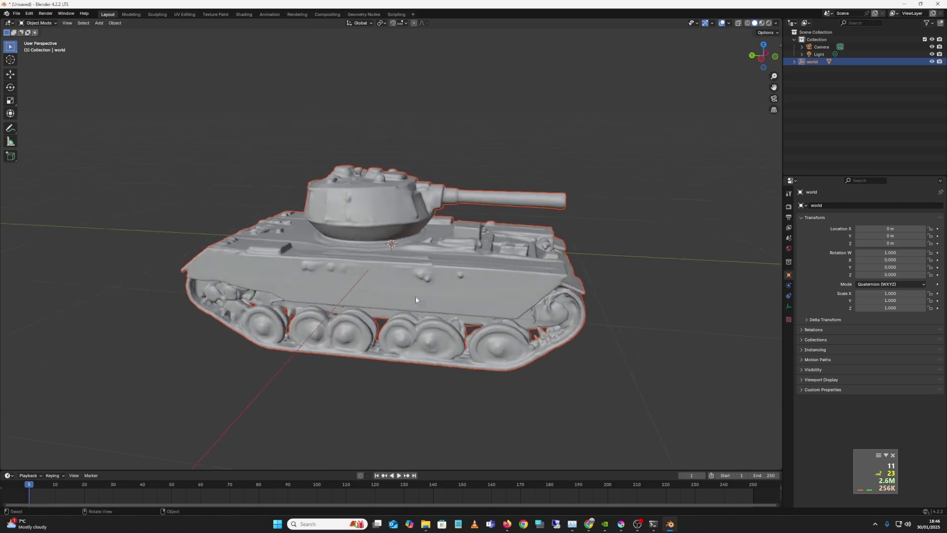
drag(546, 275, 443, 224)
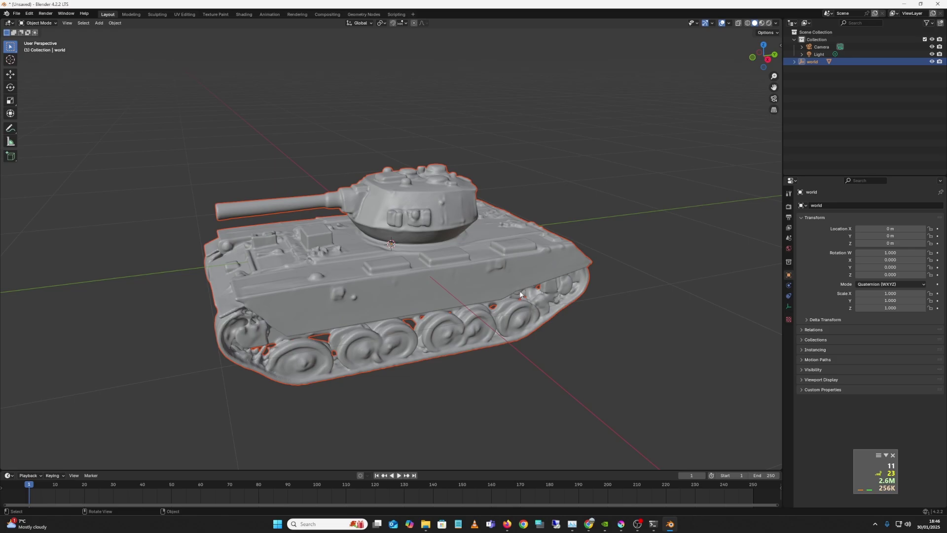
drag(518, 300, 504, 311)
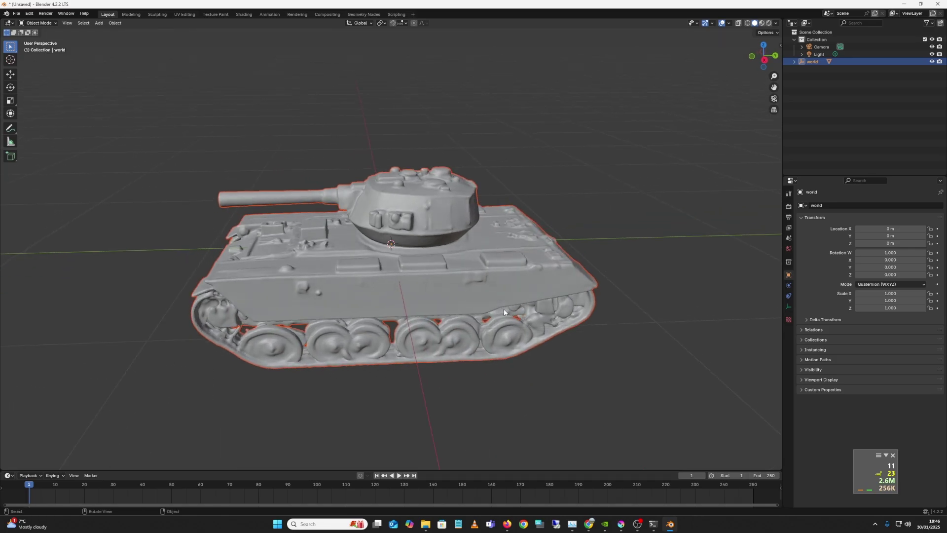
click(653, 524)
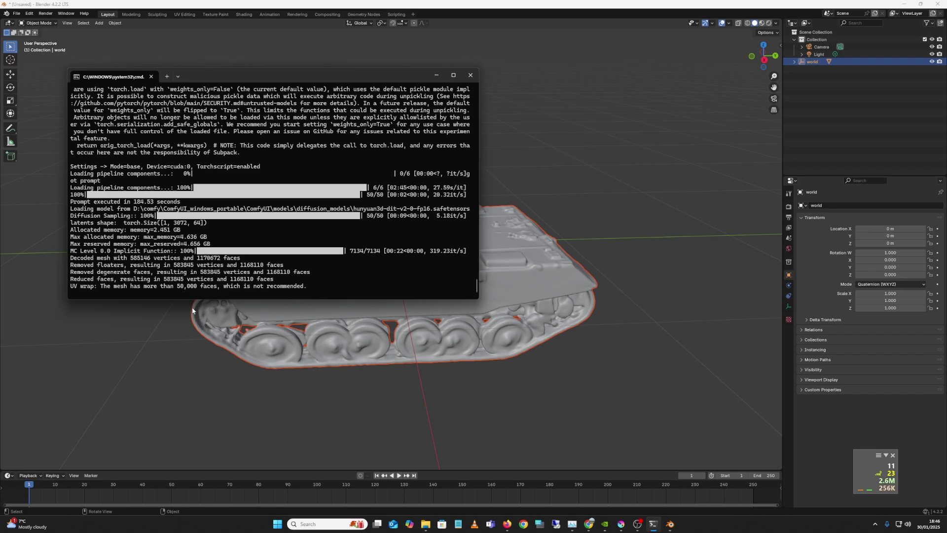
click(561, 347)
drag(539, 355, 549, 329)
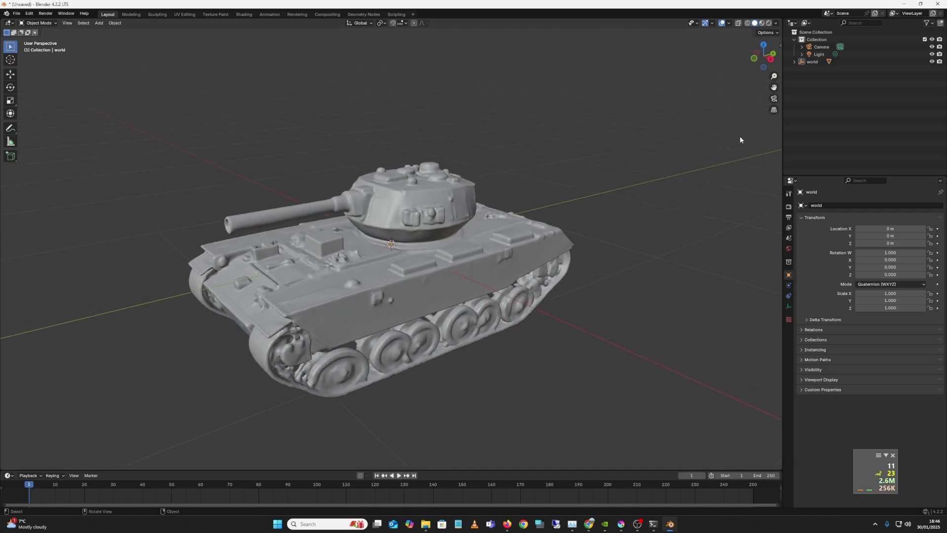
Show the viewport sidebar and create a new GeoTracker for the tank mesh and scene camera
key(n)
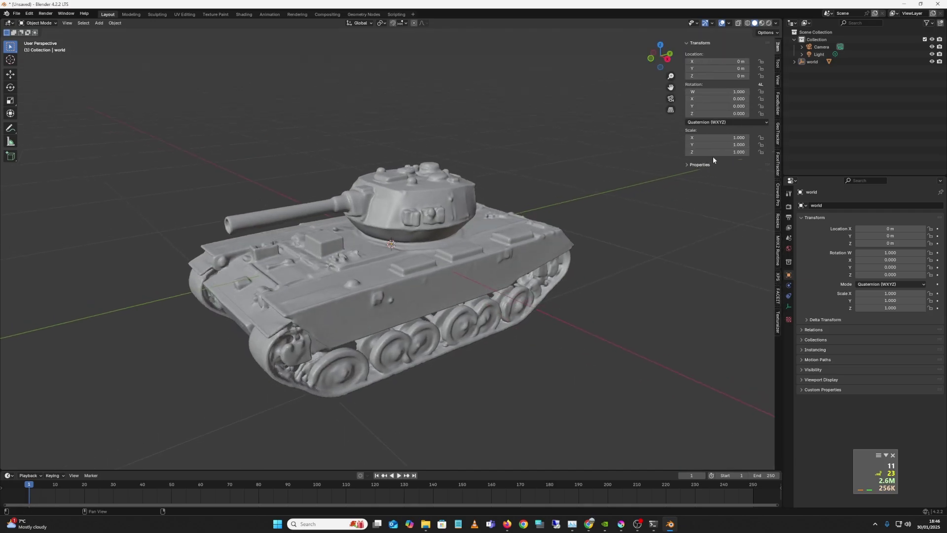
click(779, 139)
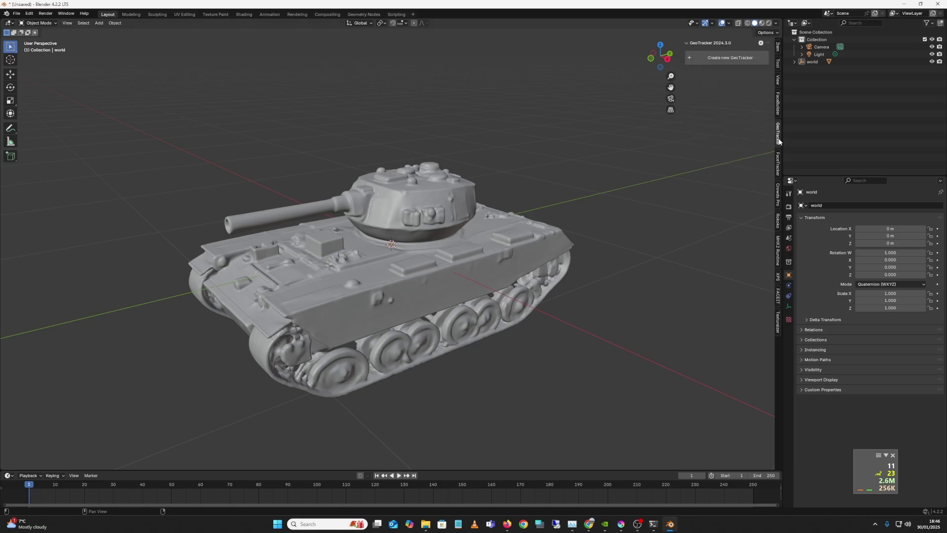
click(728, 62)
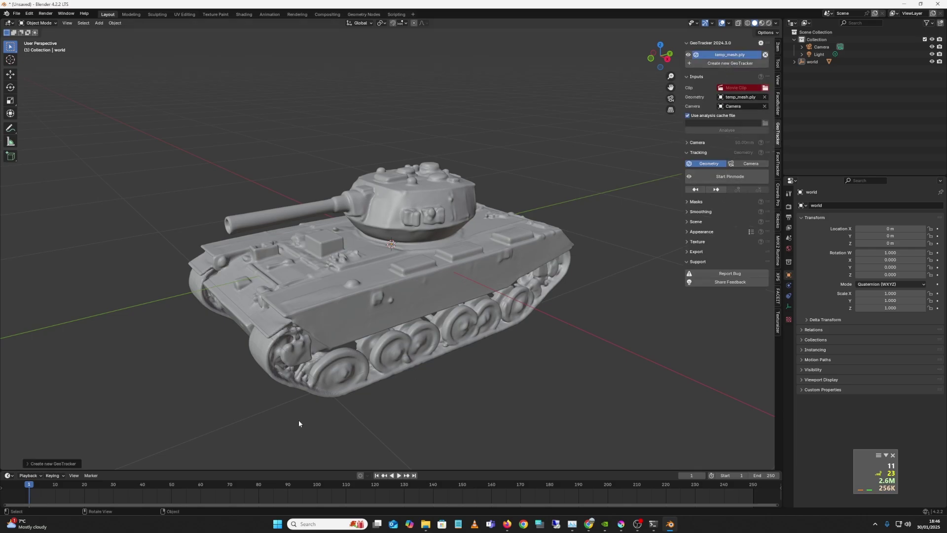
Change the timeline area to the Movie Clip Editor, open tank.jpg there and assign it as the GeoTracker's clip
click(6, 476)
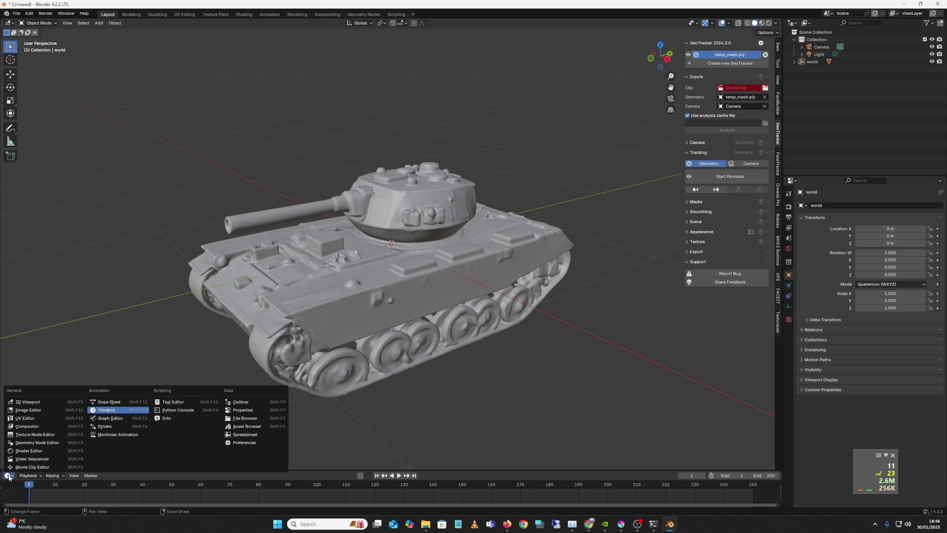
click(7, 476)
click(8, 477)
click(32, 466)
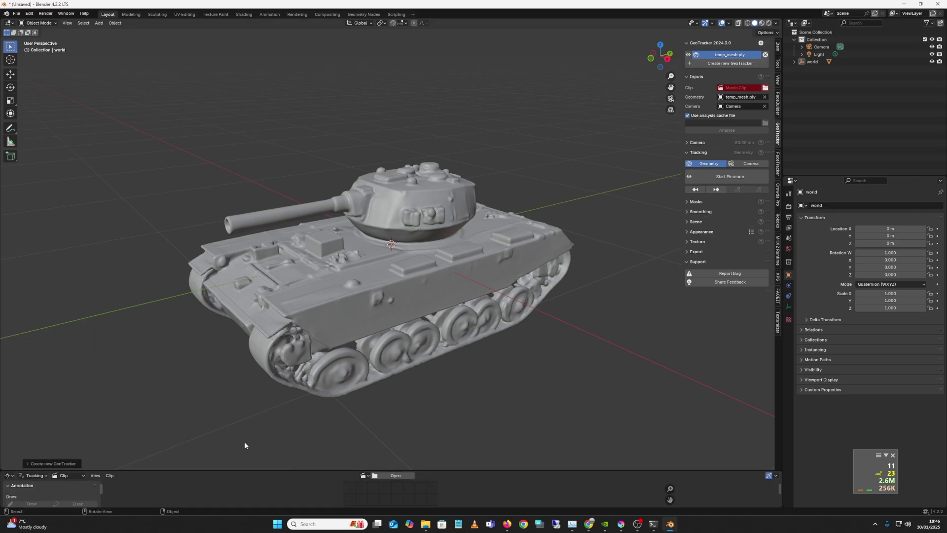
click(398, 475)
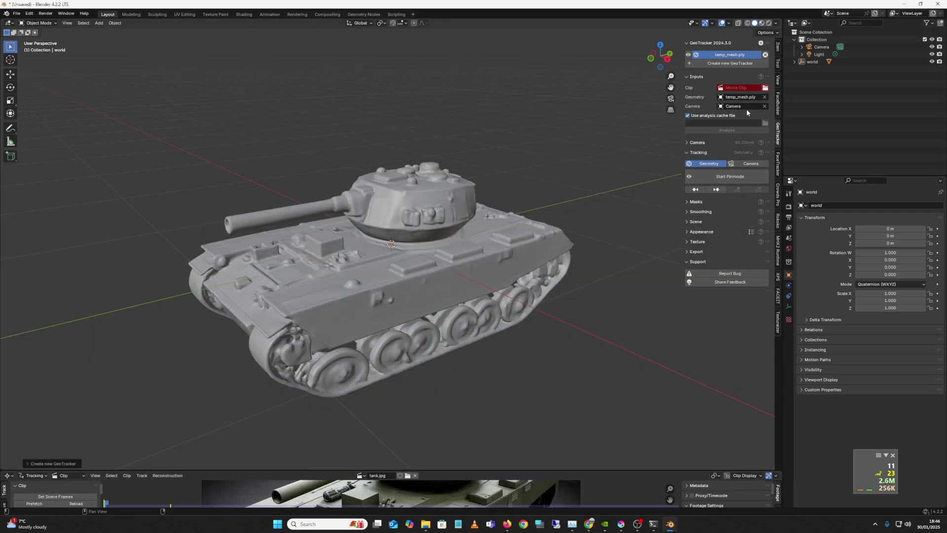
click(744, 87)
click(730, 108)
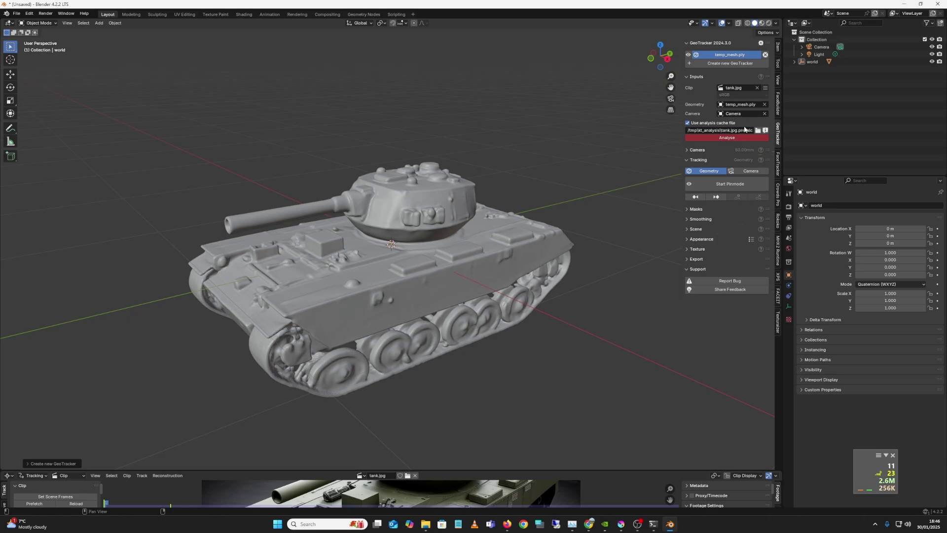
Start Pinmode and pin the tank mesh's two front hull corners and rear hull corner to the matching points in the photo
click(732, 182)
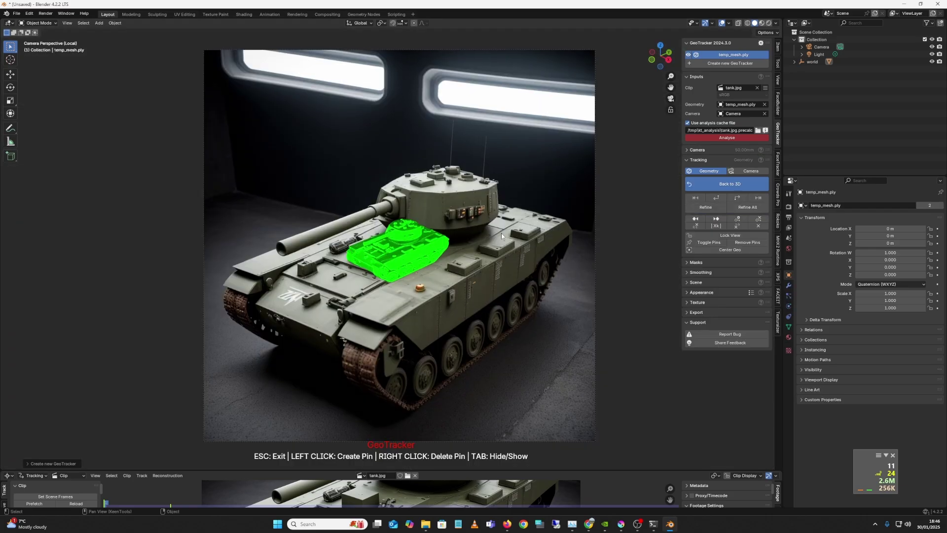
drag(394, 276, 366, 308)
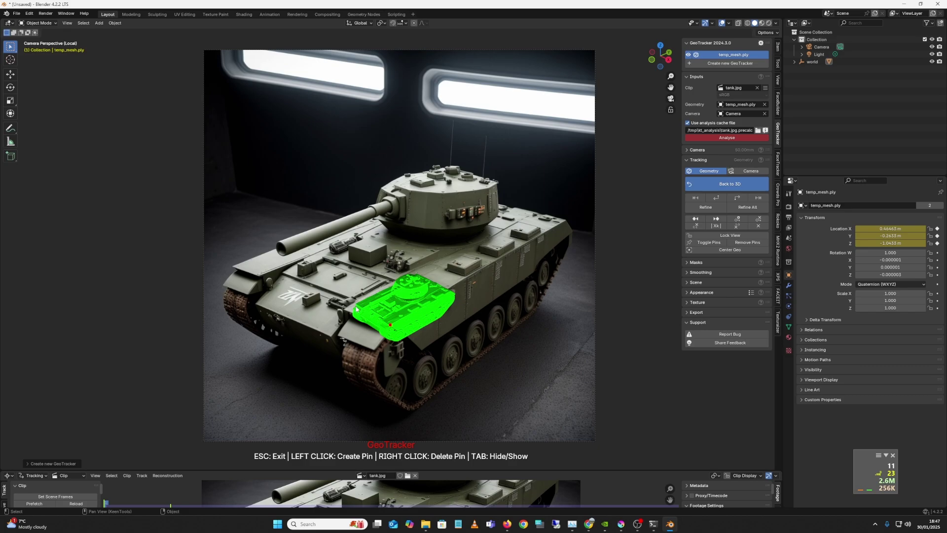
drag(356, 306, 461, 186)
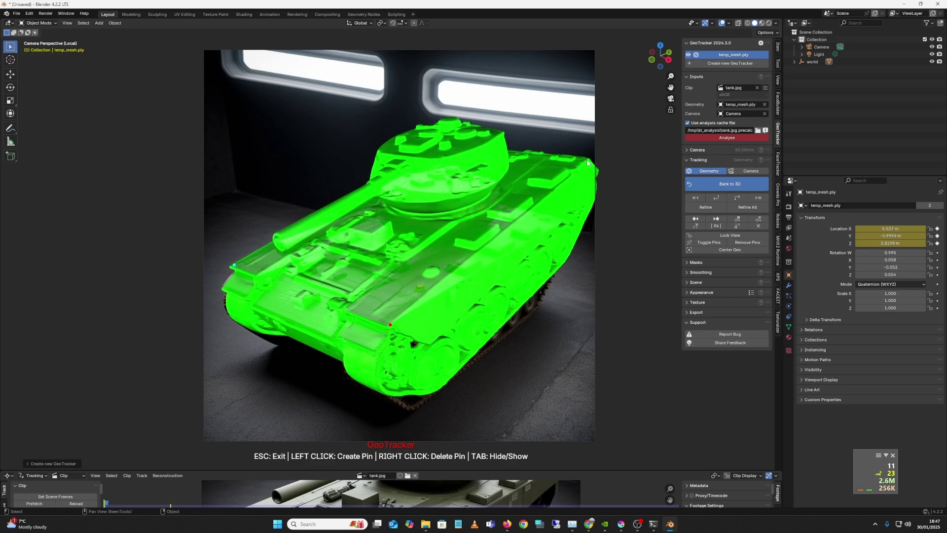
drag(592, 166, 567, 222)
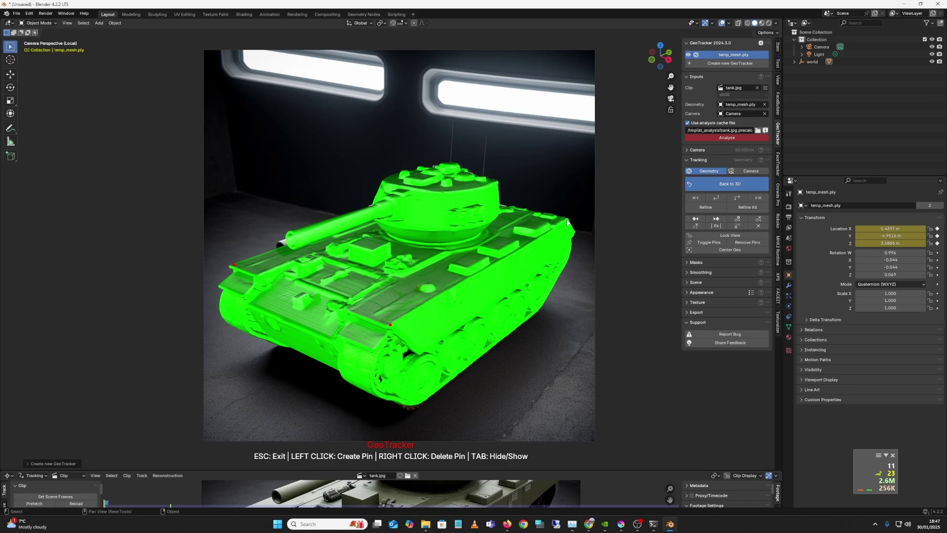
drag(567, 222, 566, 223)
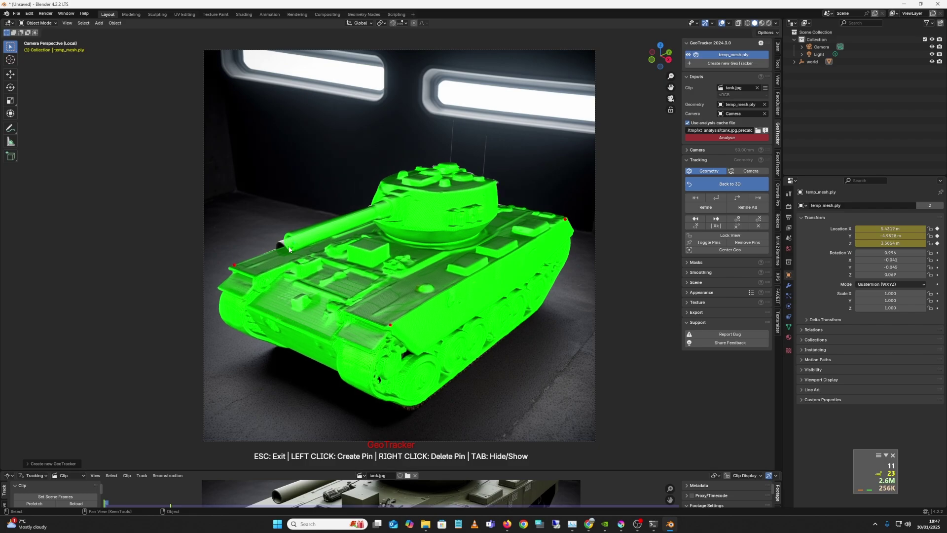
drag(289, 250, 290, 246)
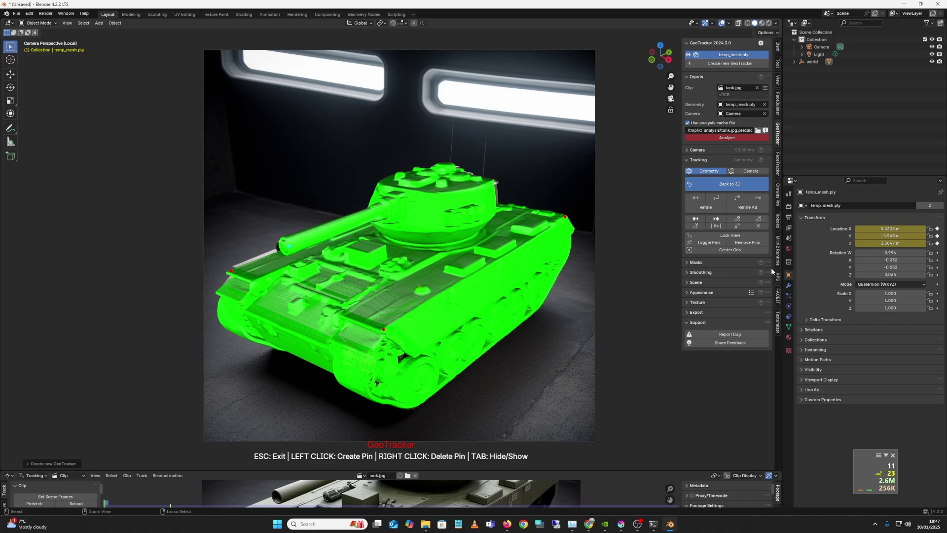
key(ctrl+z)
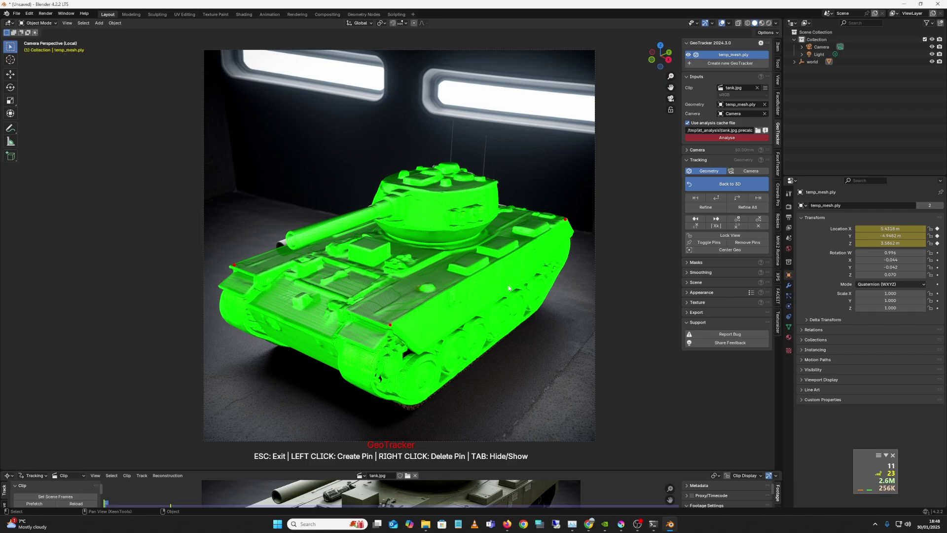
Pin the gun muzzle to the photo with focal length estimation enabled, adjust the alignment, and return to the 3D view
click(710, 150)
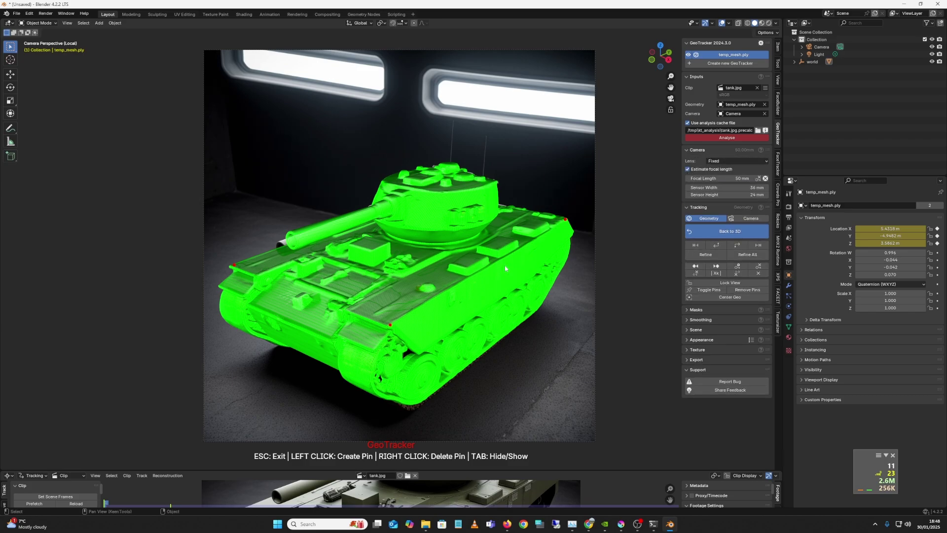
drag(295, 240, 235, 269)
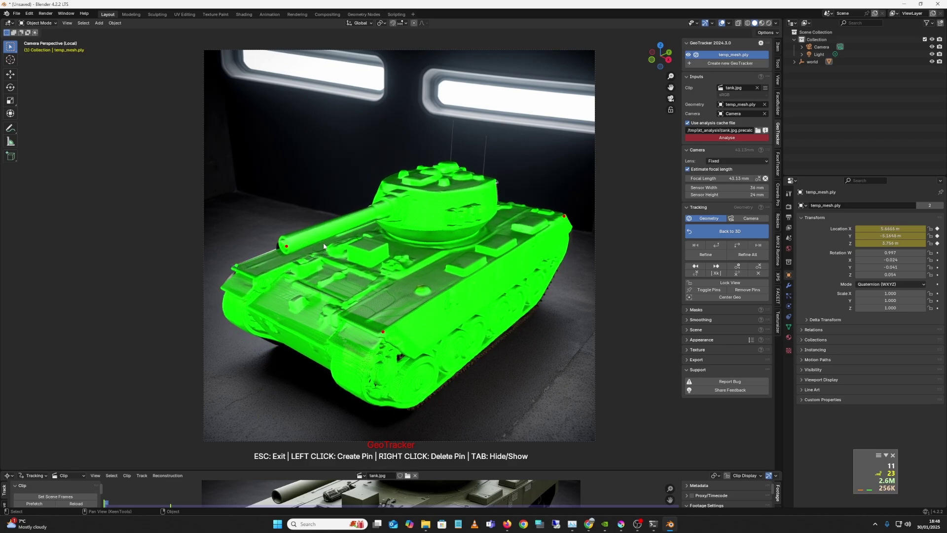
drag(285, 249, 288, 260)
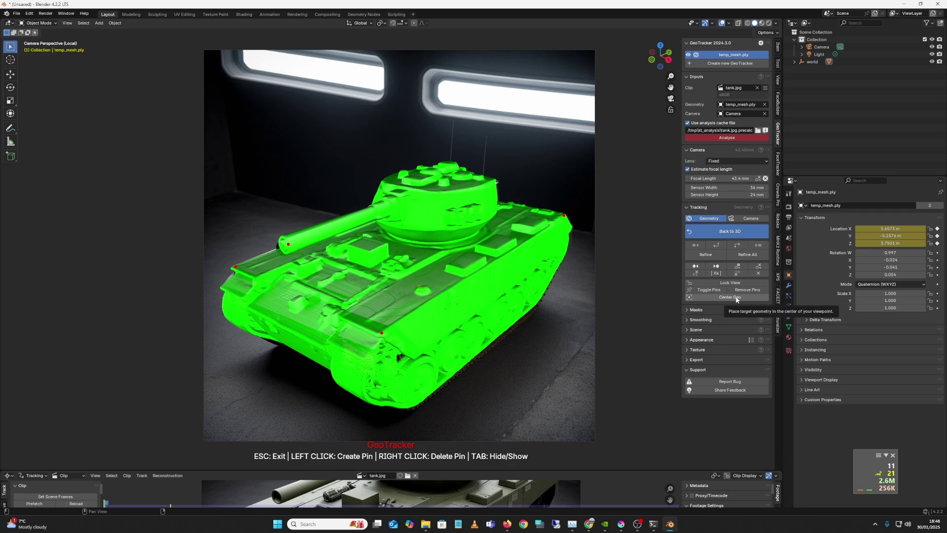
click(747, 232)
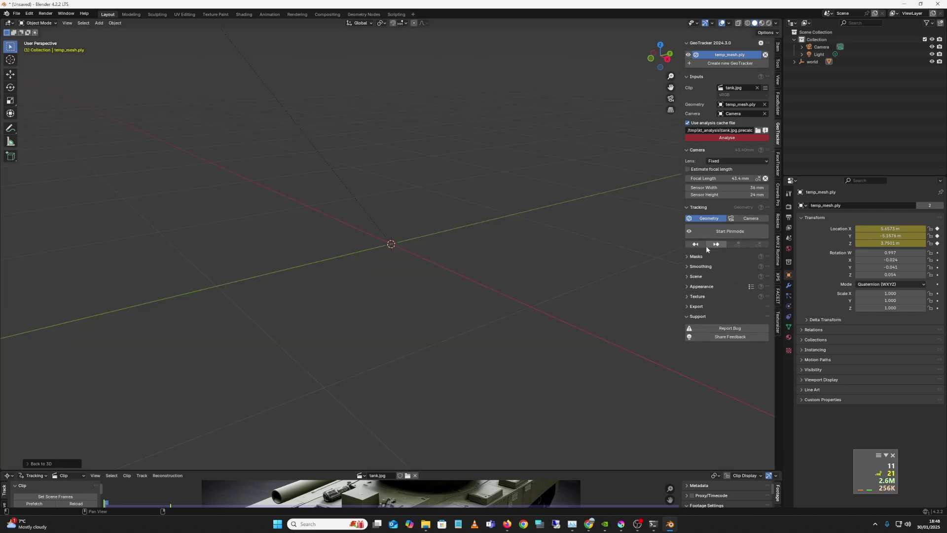
Look through the camera and compare the aligned tank with the photo in solid and wireframe shading, examining the hull deck's mesh density up close
key(KP_0)
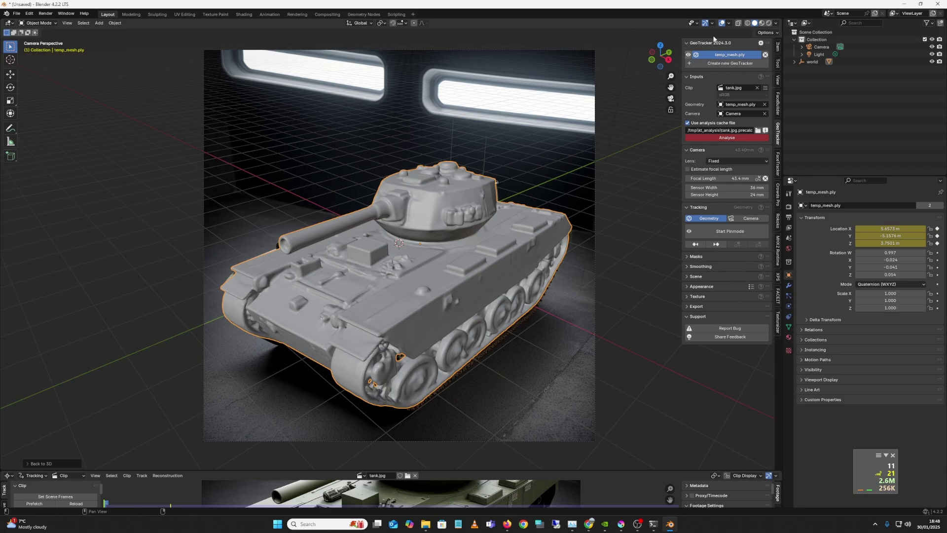
click(747, 24)
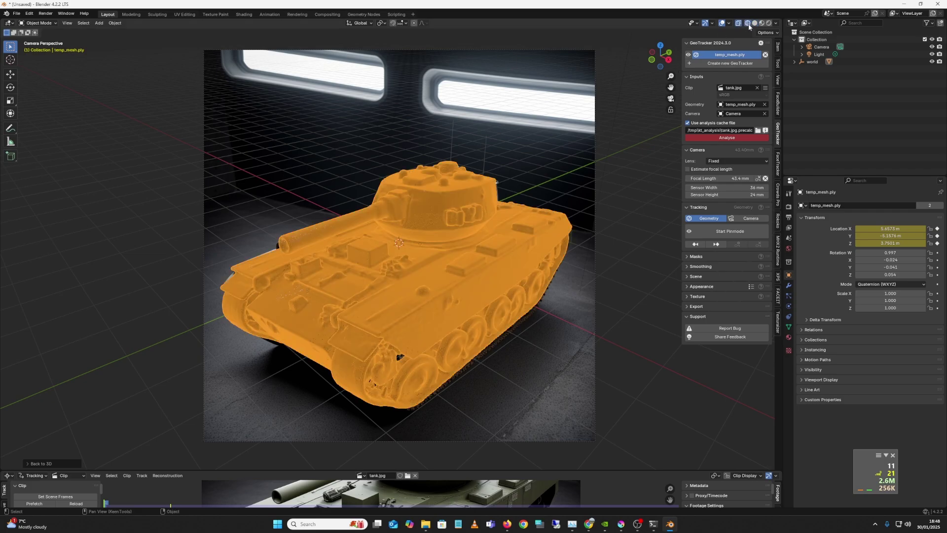
click(754, 24)
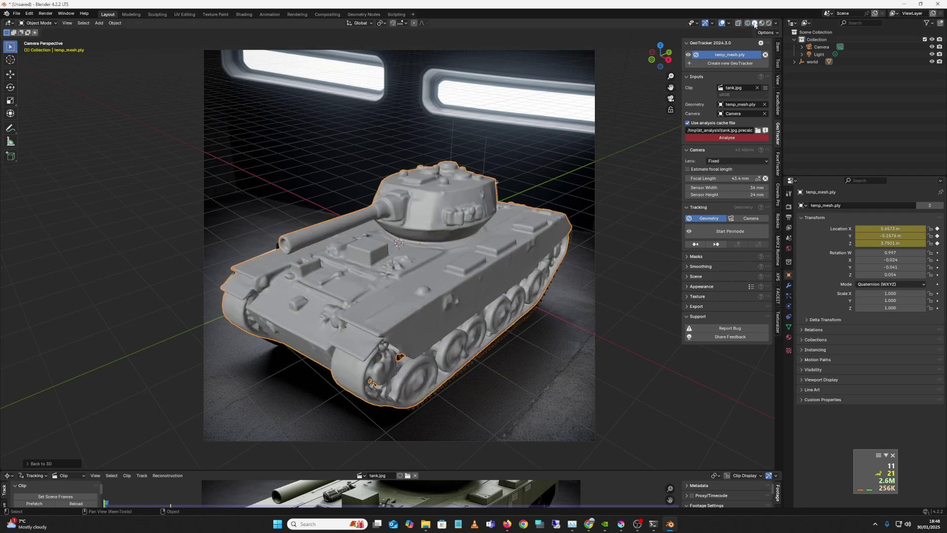
click(748, 24)
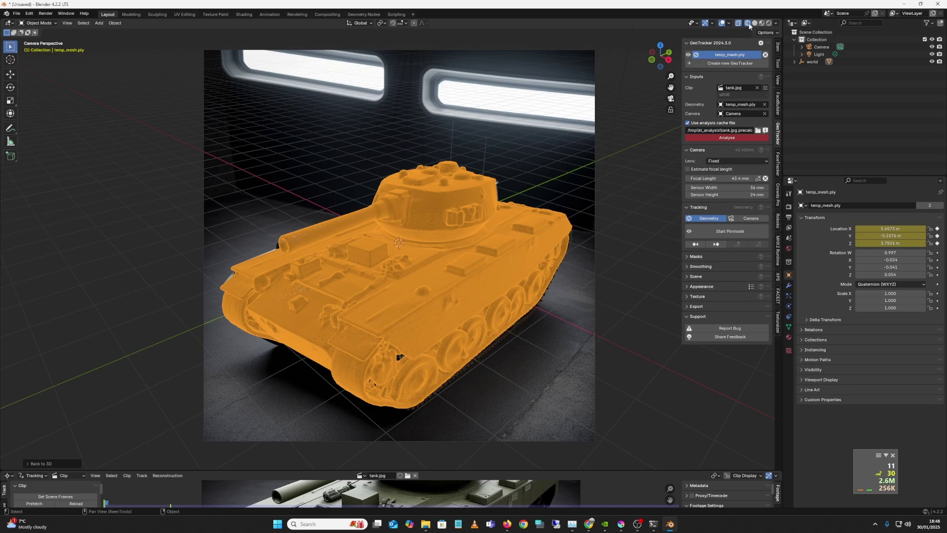
click(752, 24)
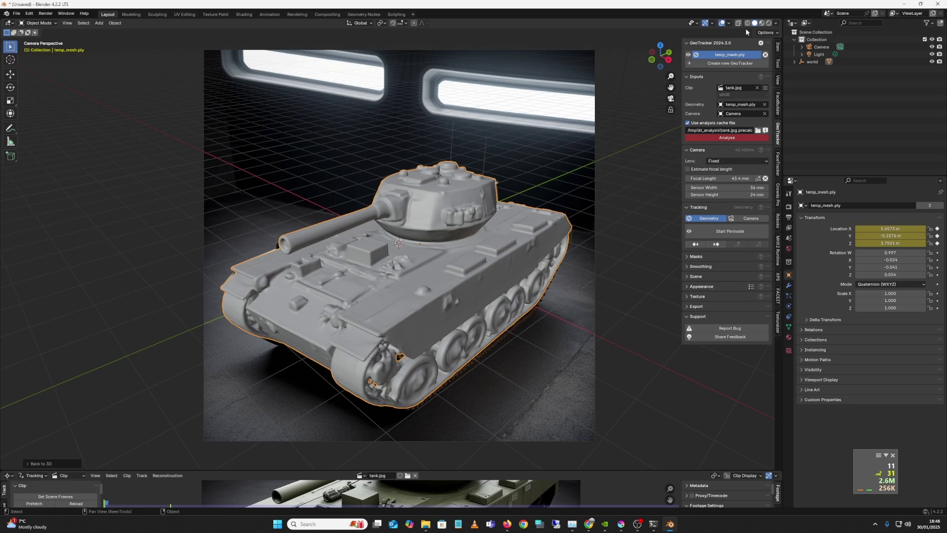
click(748, 24)
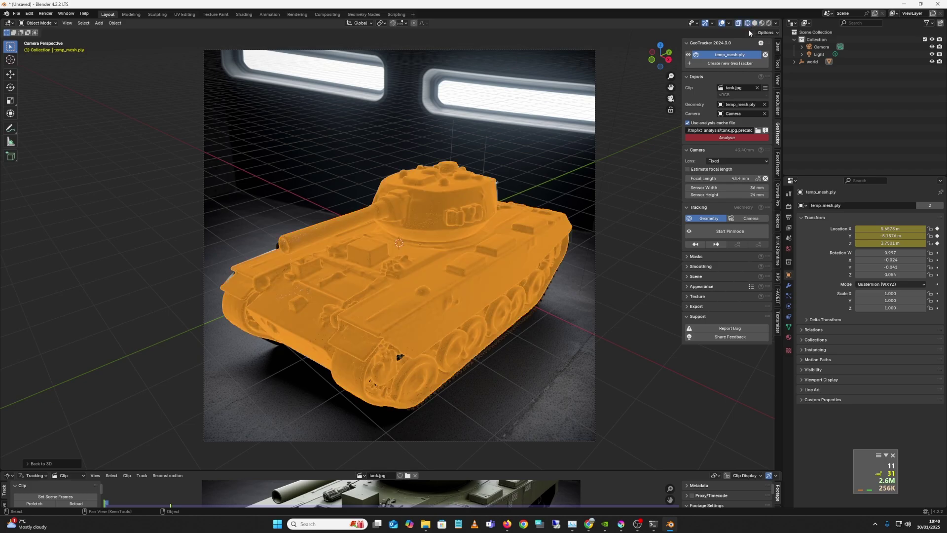
scroll(493, 325, up, 10)
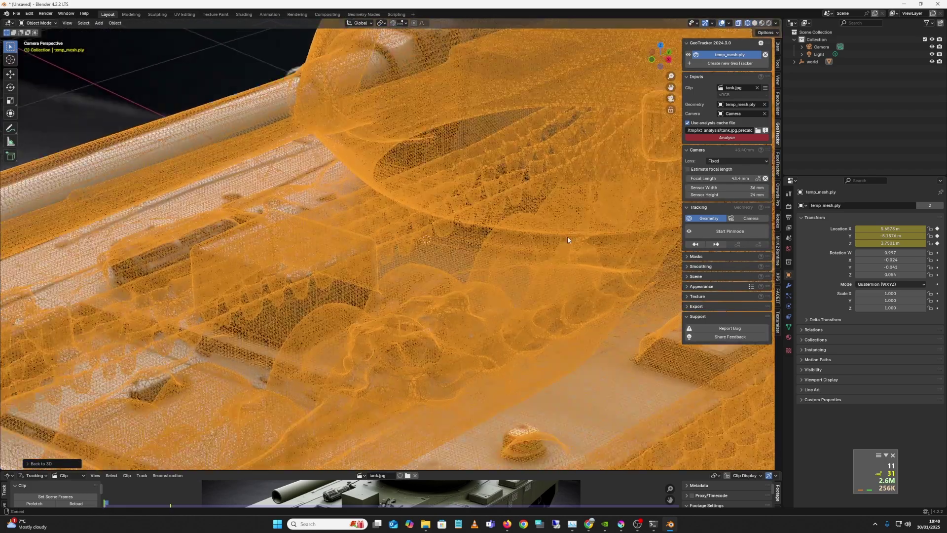
scroll(526, 344, up, 10)
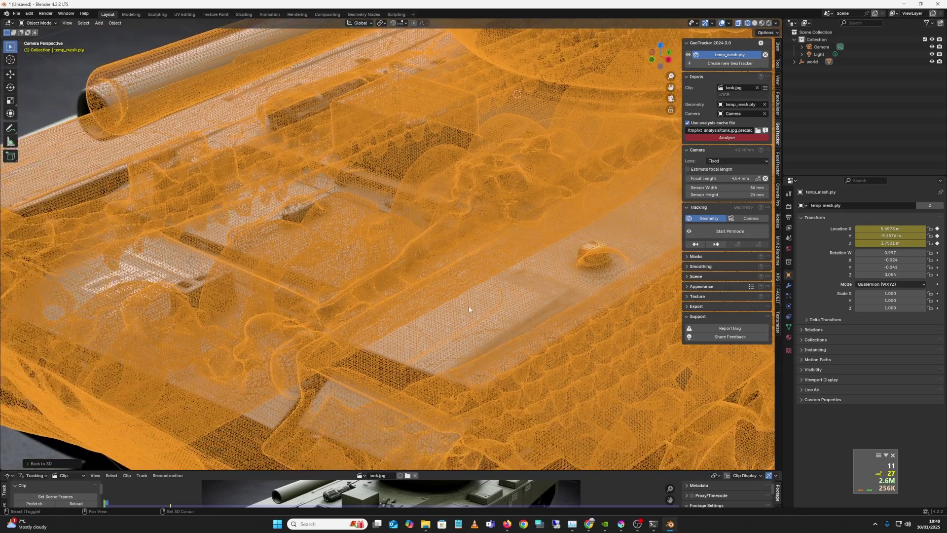
drag(469, 309, 531, 260)
scroll(488, 302, down, 6)
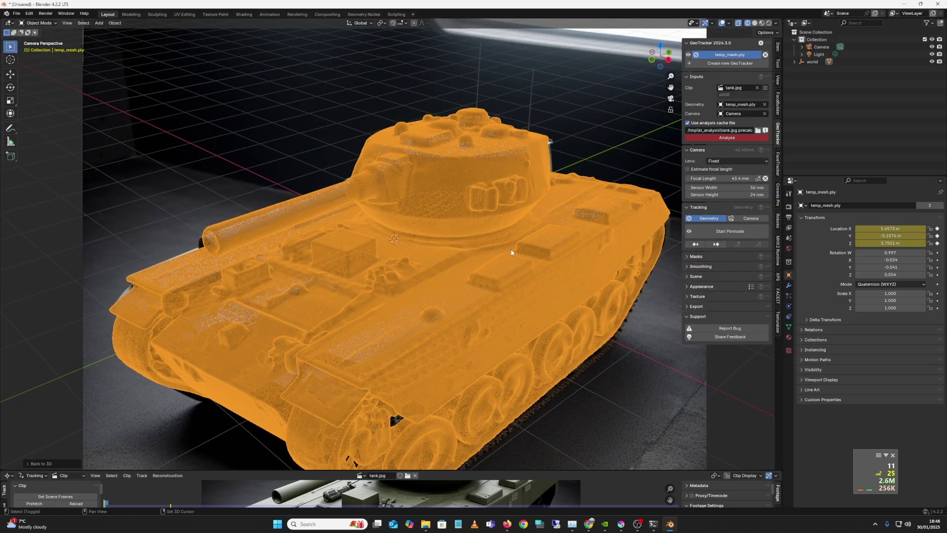
Examine the tank mesh's wireframe density up close around the turret, hull deck, gun and front track through the camera
scroll(485, 241, up, 8)
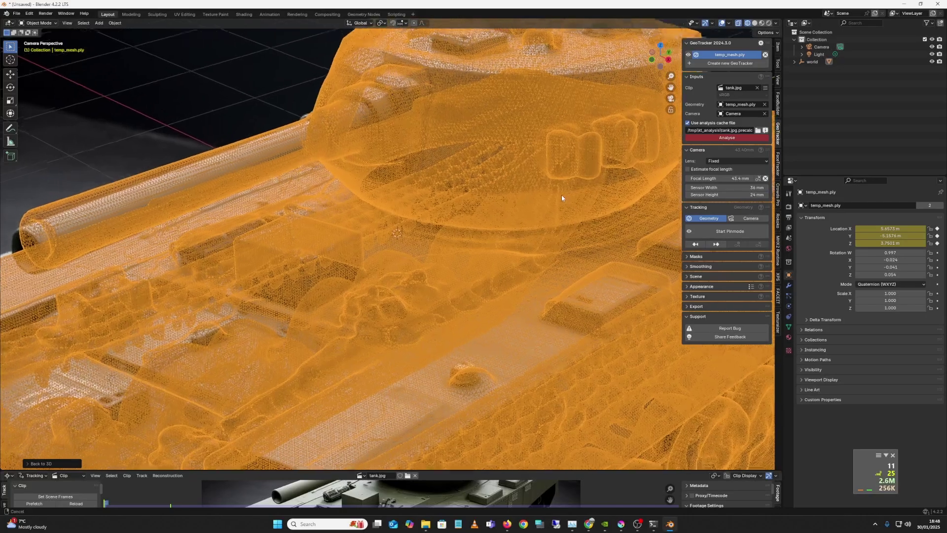
scroll(573, 192, down, 8)
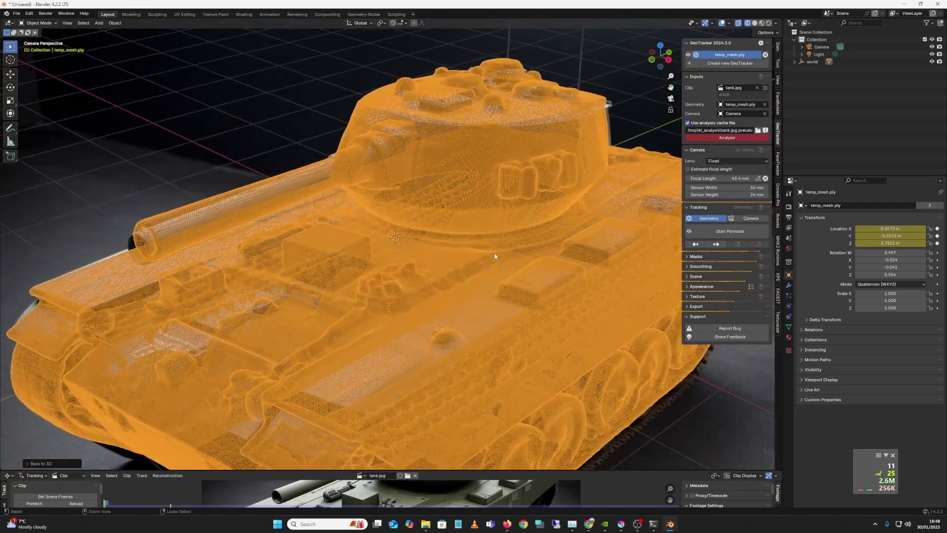
scroll(488, 268, up, 7)
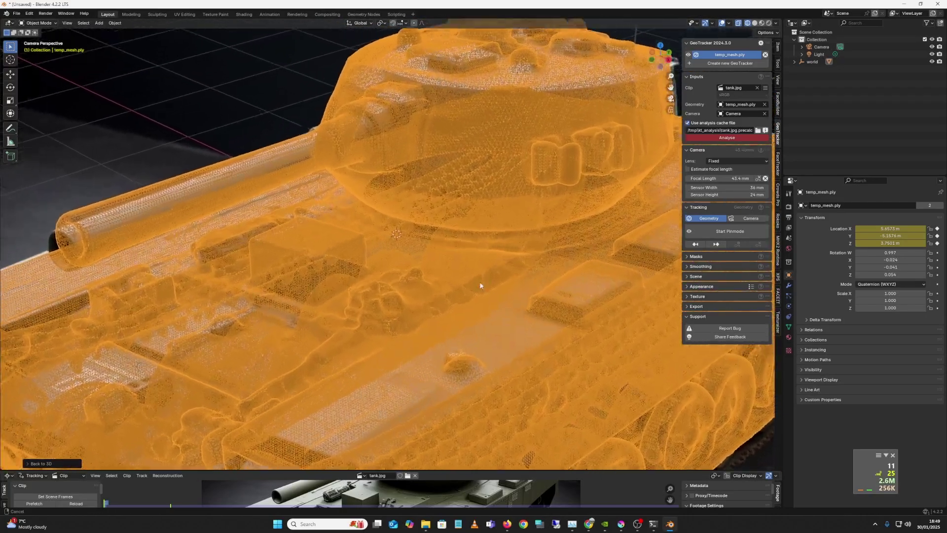
scroll(476, 226, down, 5)
scroll(469, 247, up, 5)
scroll(464, 277, down, 5)
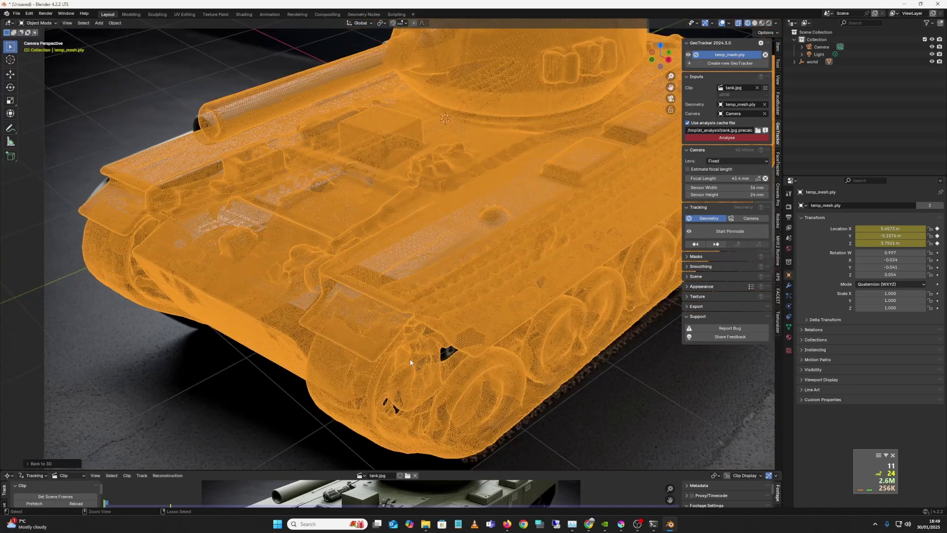
scroll(461, 286, down, 4)
scroll(431, 330, up, 2)
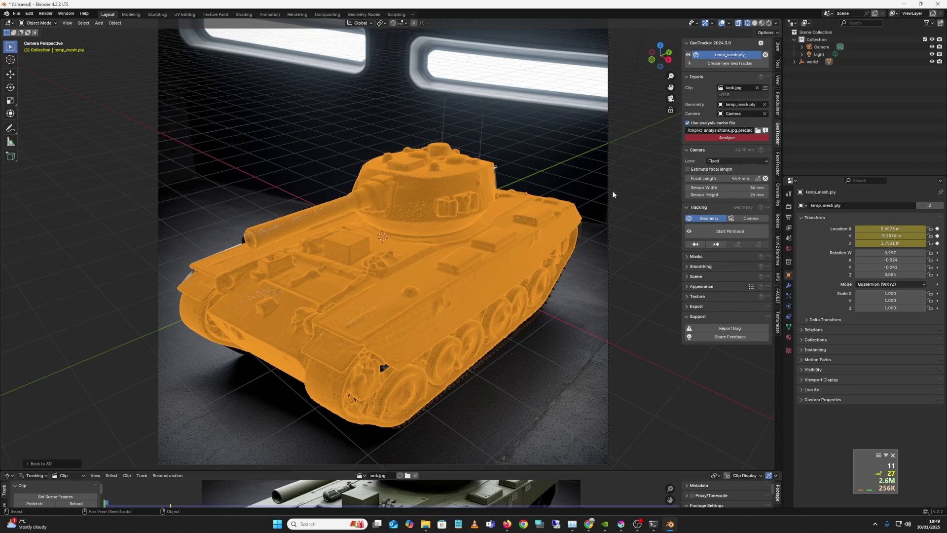
Enable the Mist pass for the view layer and set the render engine to EEVEE
click(788, 228)
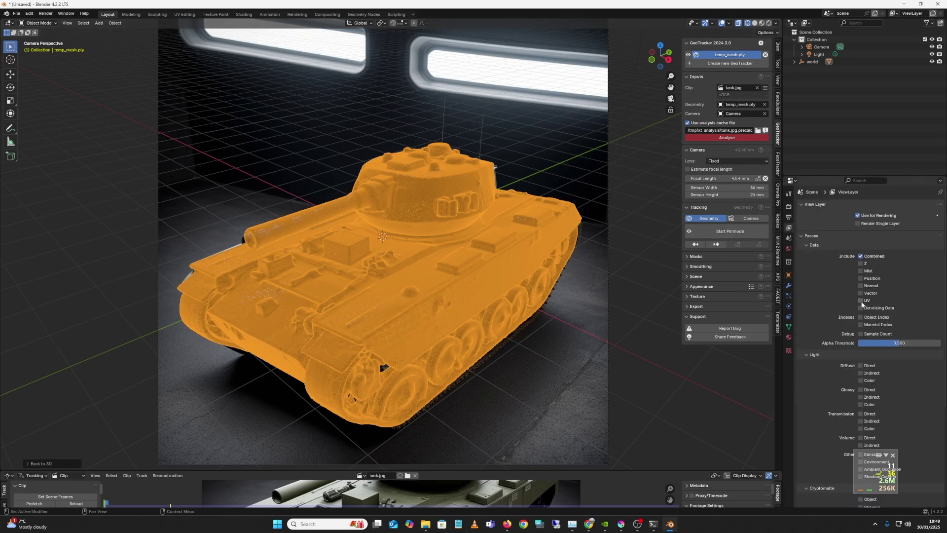
click(862, 271)
click(790, 208)
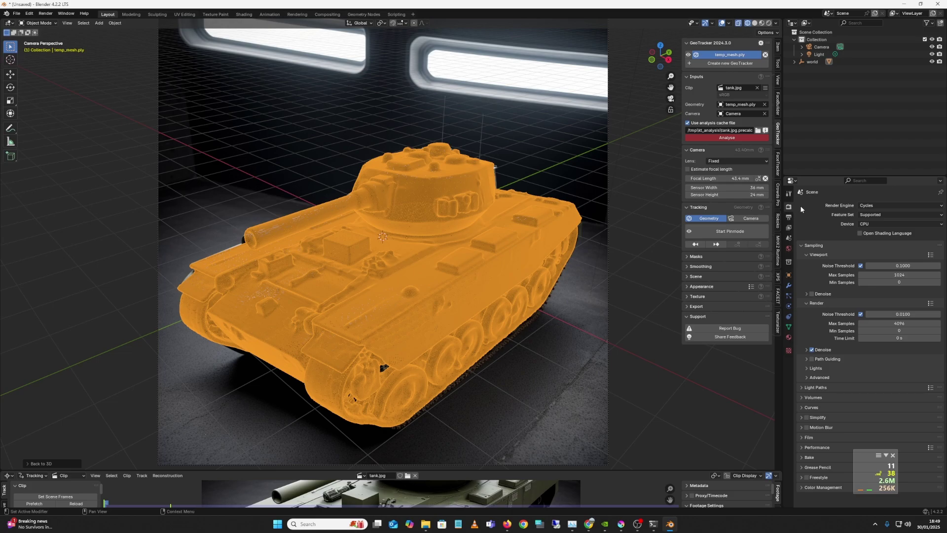
click(888, 206)
click(878, 215)
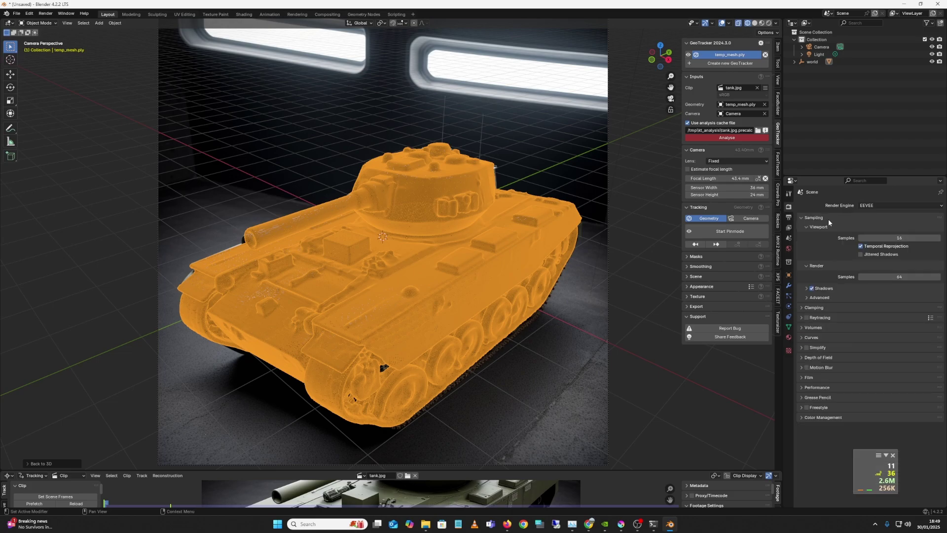
click(789, 228)
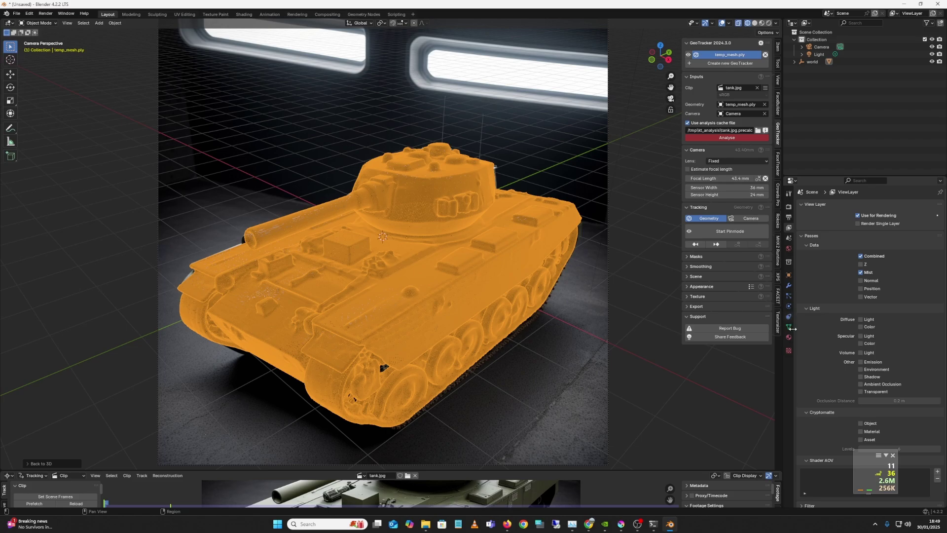
Select the Camera and turn on its Mist range indicator in the viewport display settings
click(817, 48)
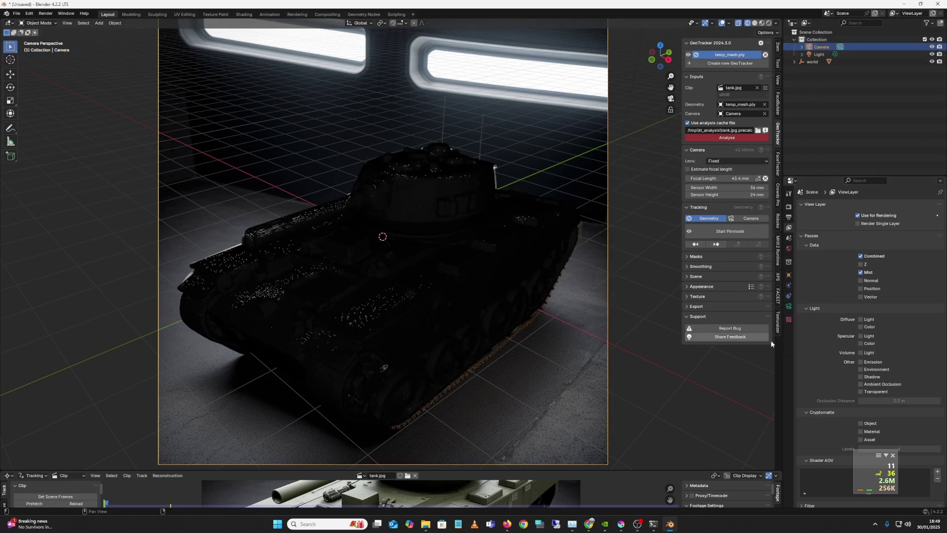
click(789, 308)
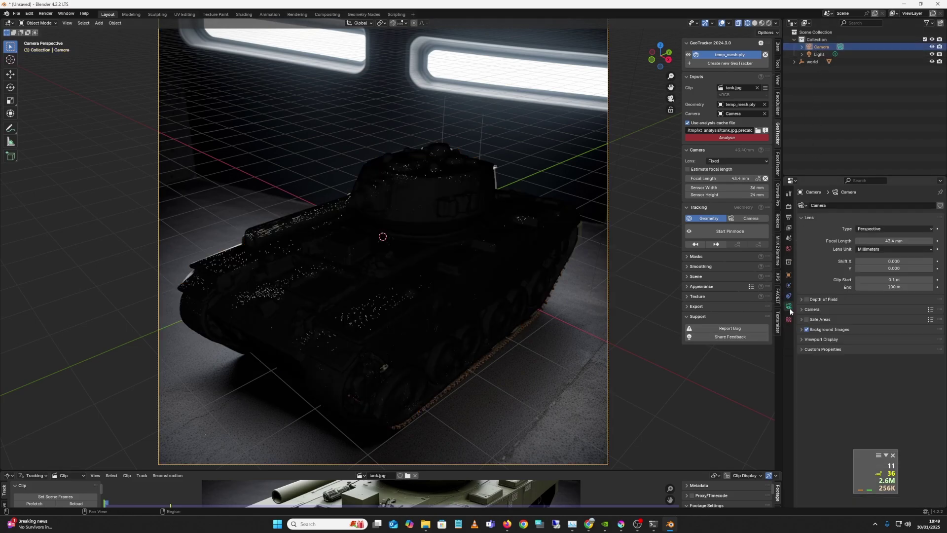
click(804, 339)
click(861, 368)
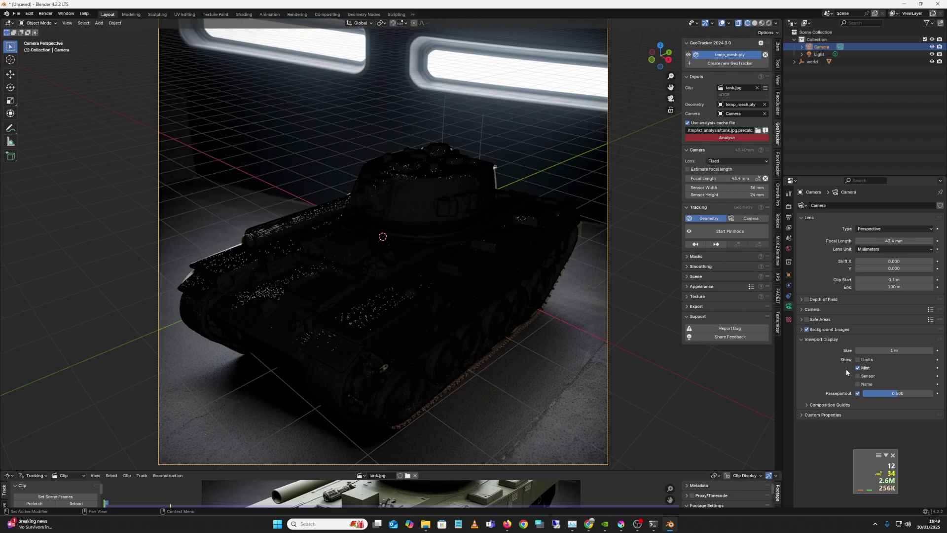
Set the World's mist pass start to 1.5 m and depth to 2.4 m, checking the range line against the tank from outside the camera
drag(646, 197, 434, 276)
click(789, 249)
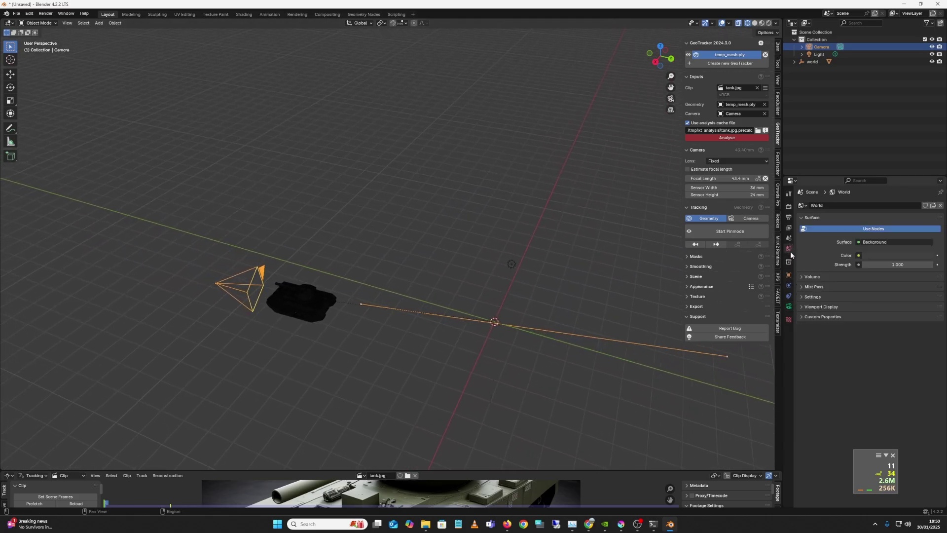
click(814, 287)
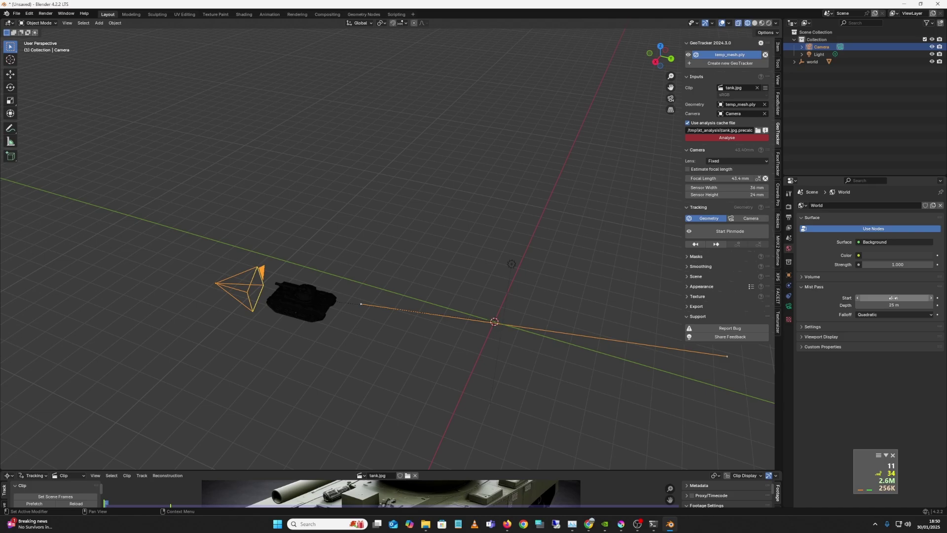
drag(888, 298, 876, 299)
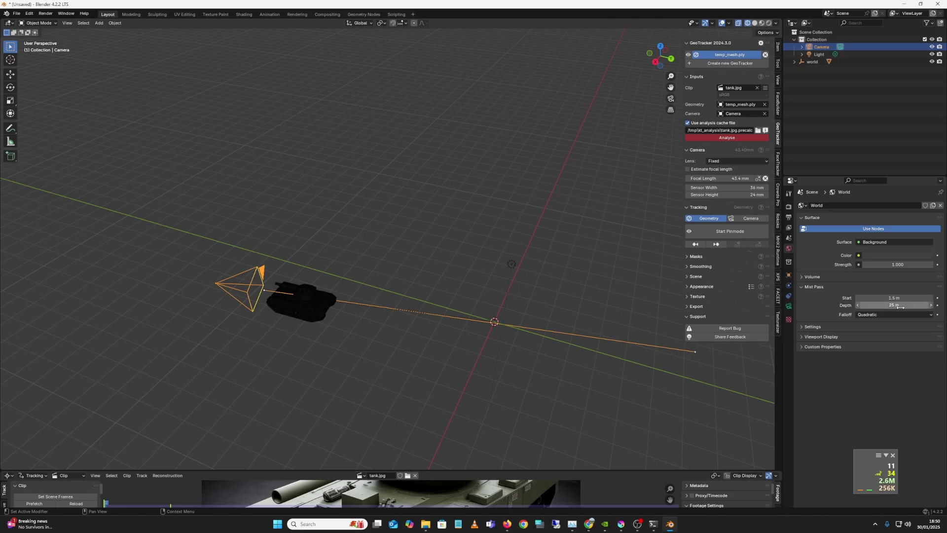
drag(895, 305, 777, 327)
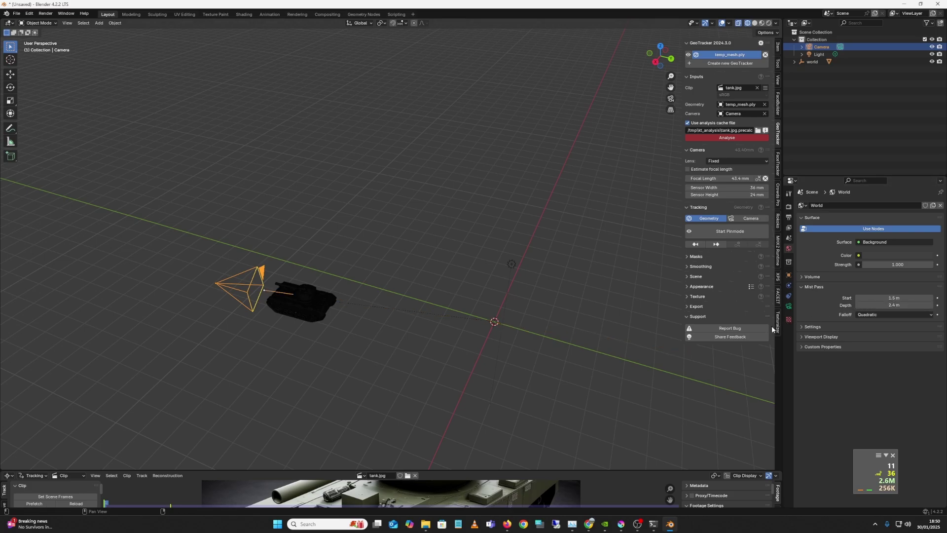
drag(463, 361, 463, 332)
Render the camera view, display its Mist pass and save the image as mist.png
key(F12)
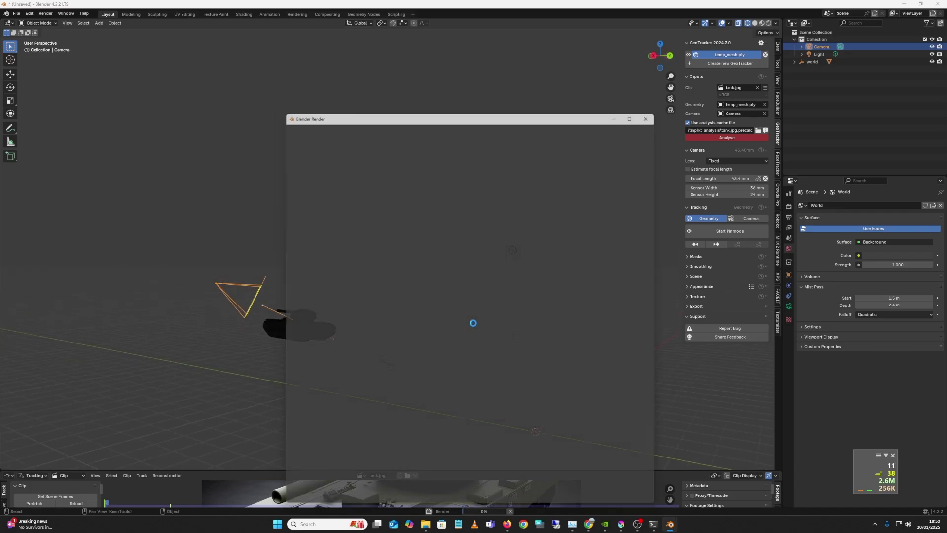
click(634, 119)
click(632, 135)
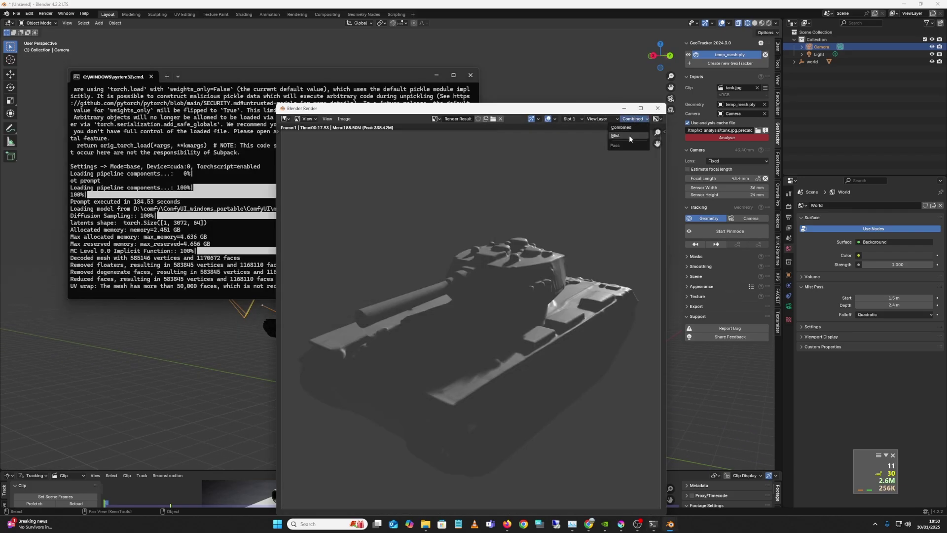
click(343, 118)
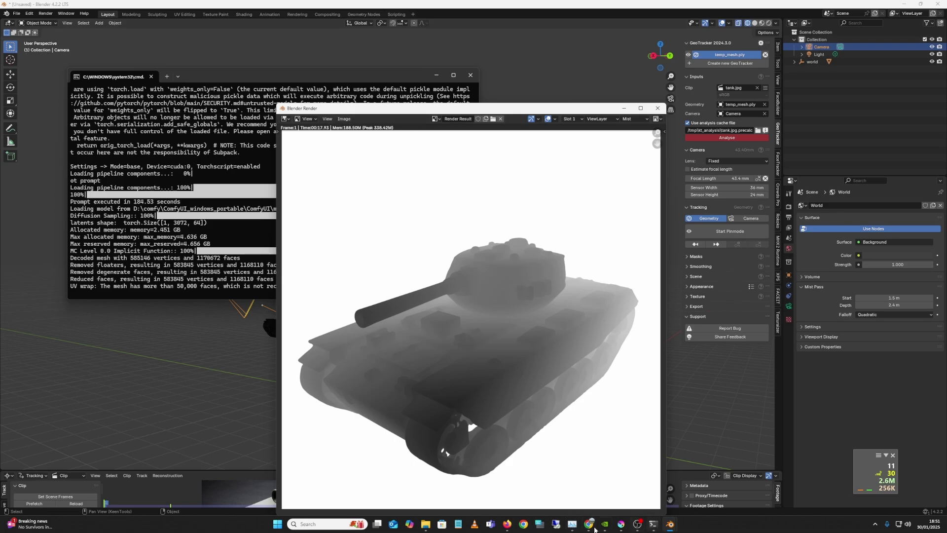
Switch to Krita and open the rendered mist.png alongside the tank document
click(621, 524)
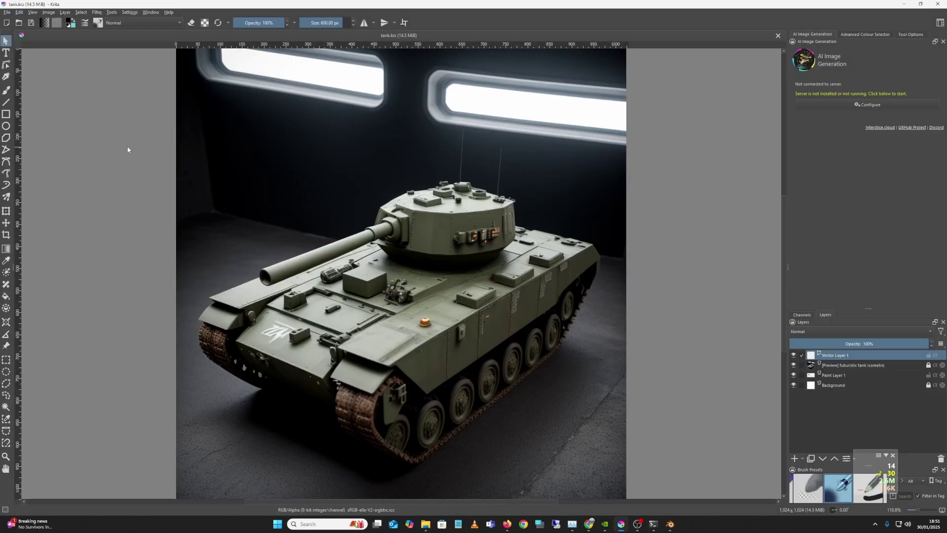
click(7, 12)
click(20, 29)
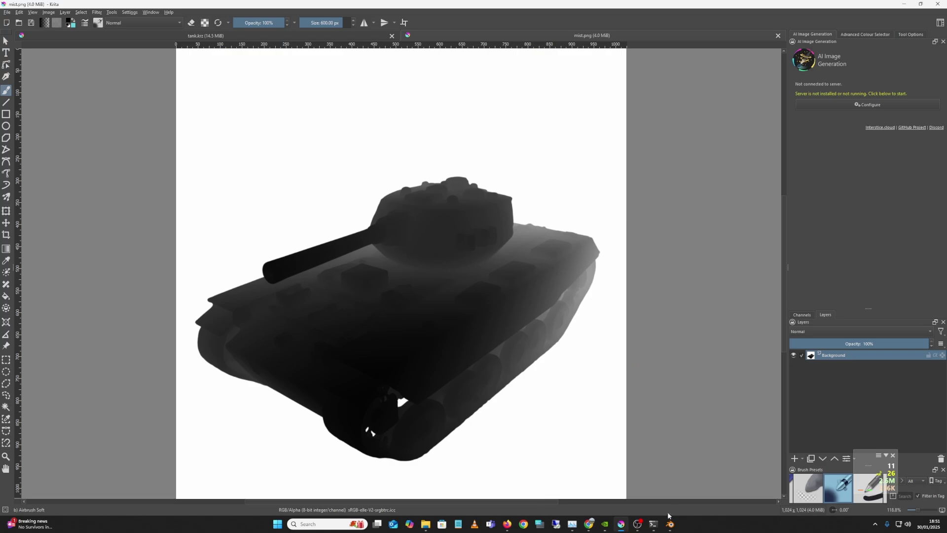
Close the ComfyUI console and its browser window, leaving the page without saving
click(654, 523)
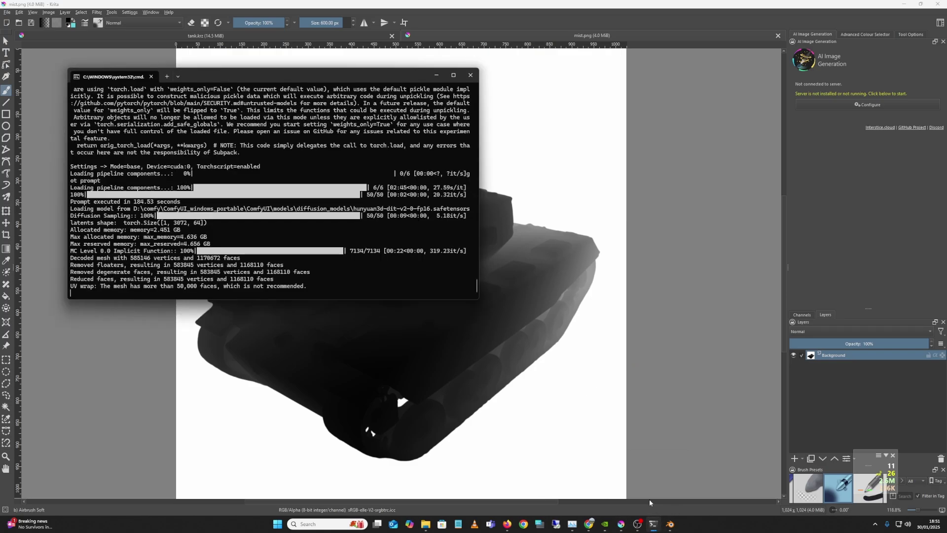
click(470, 75)
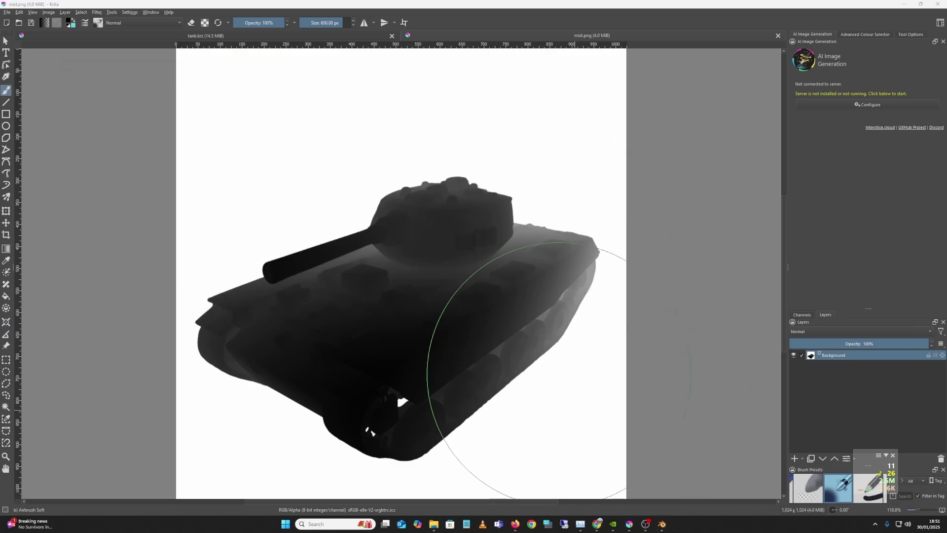
mouse_move(601, 528)
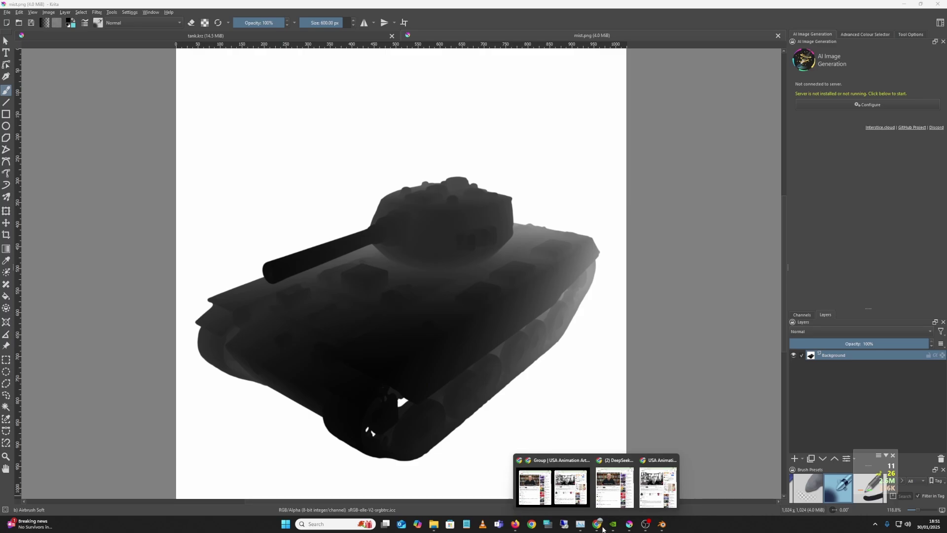
click(515, 524)
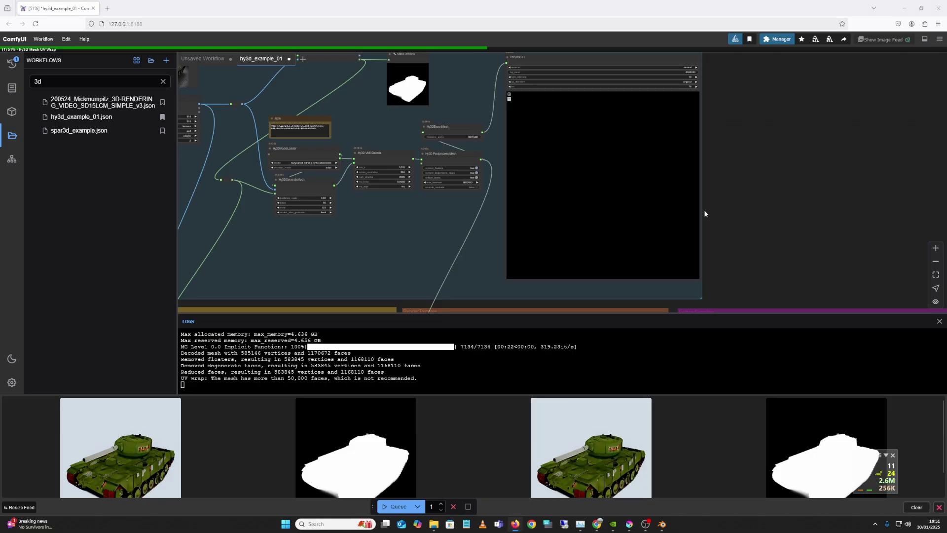
click(936, 11)
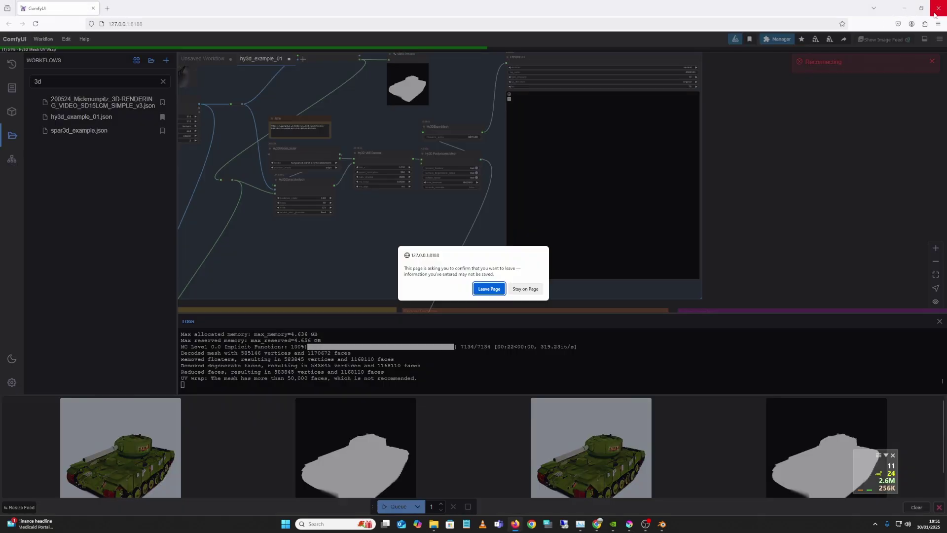
click(489, 288)
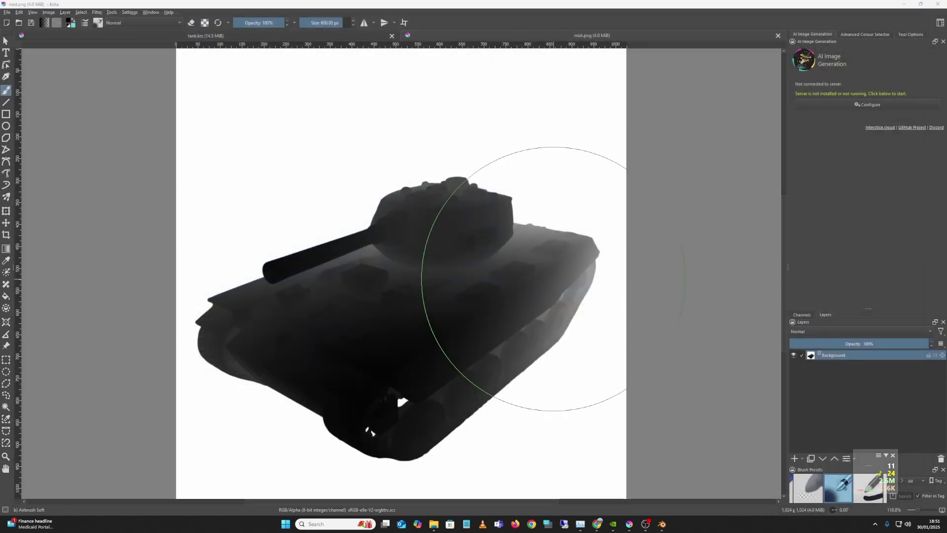
Launch Krita's local managed AI server from the image diffusion configuration and close the configuration dialog
click(869, 105)
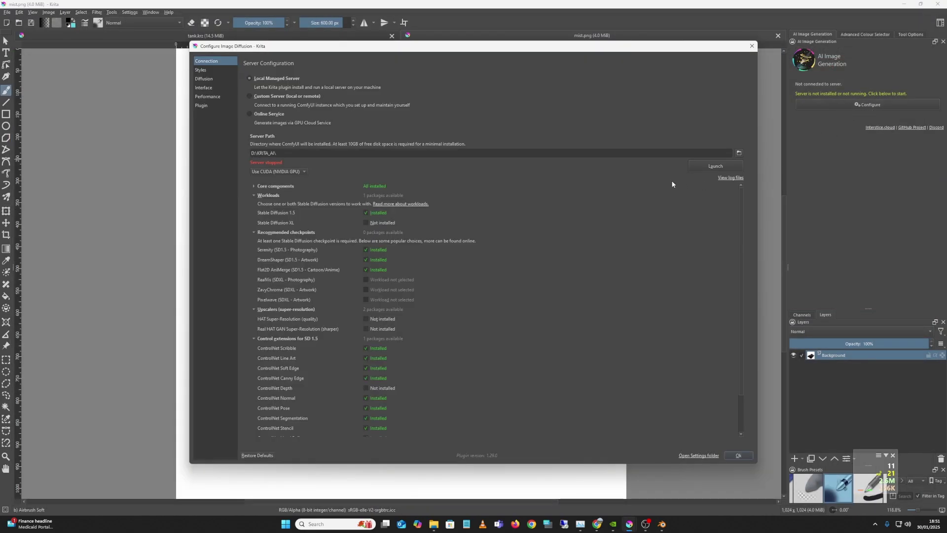
click(715, 167)
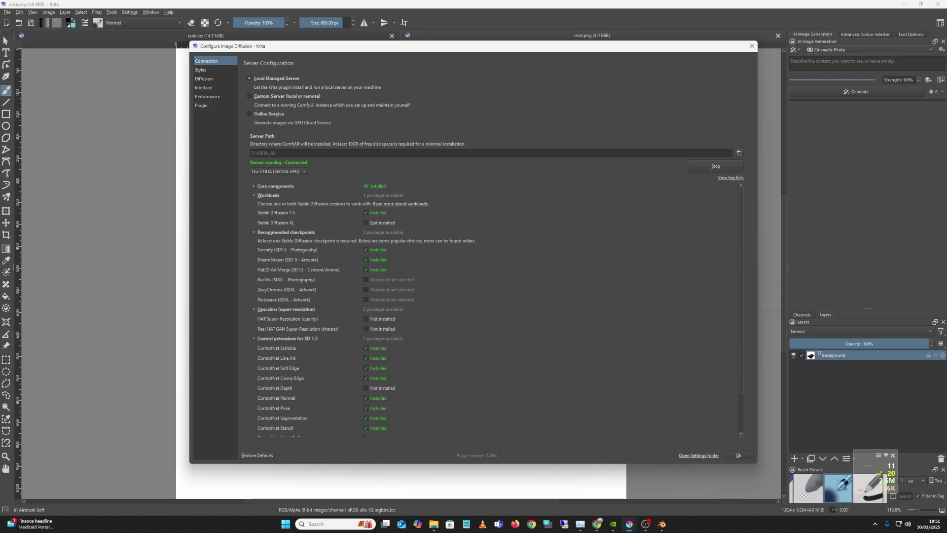
click(740, 456)
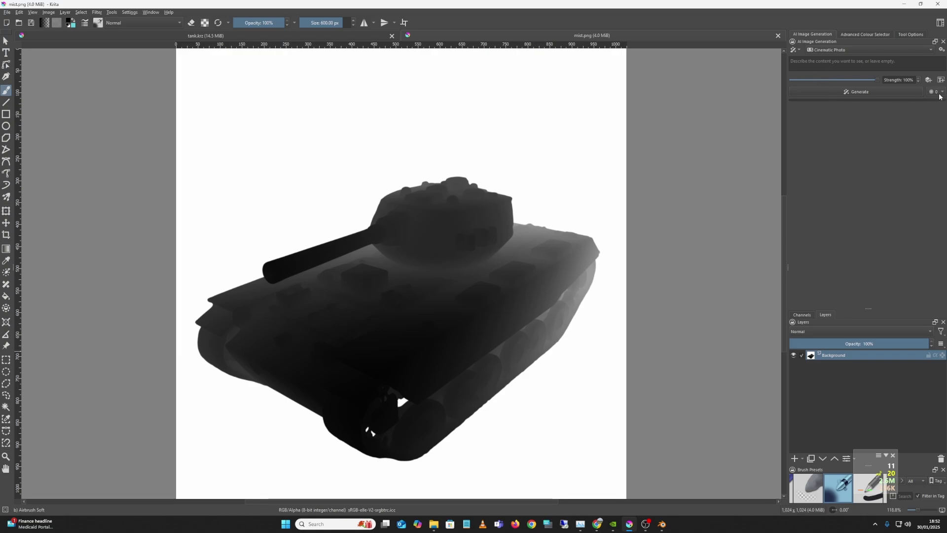
Add a control layer for the Background mist image and set its control type to Depth
click(929, 80)
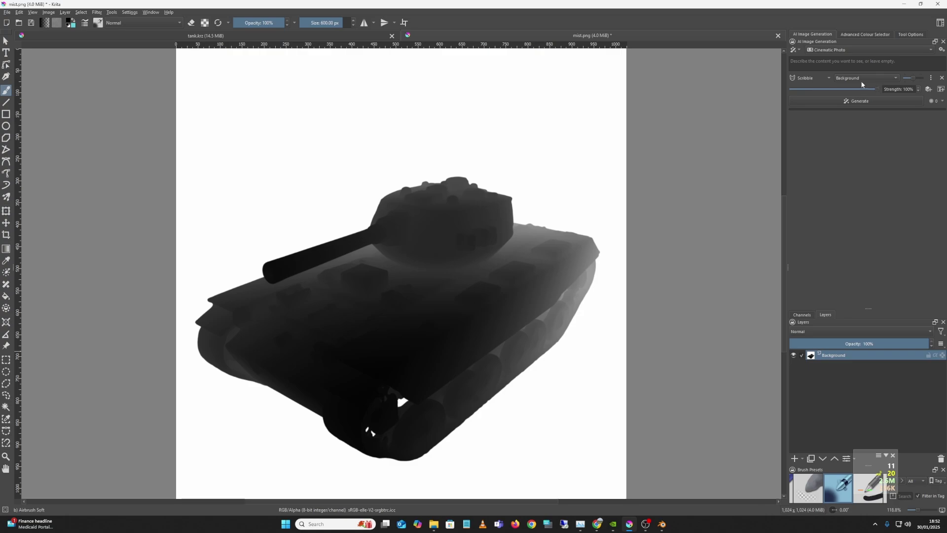
click(802, 79)
click(806, 110)
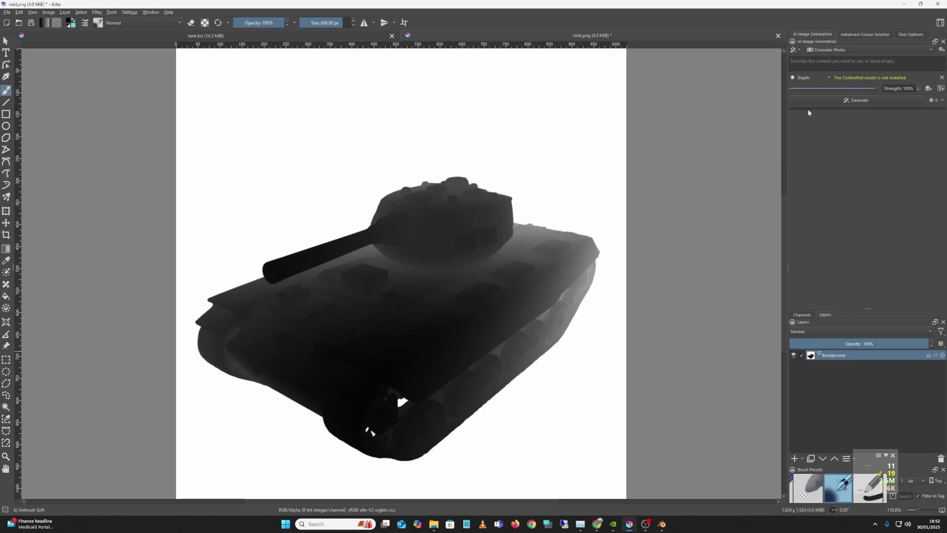
click(812, 79)
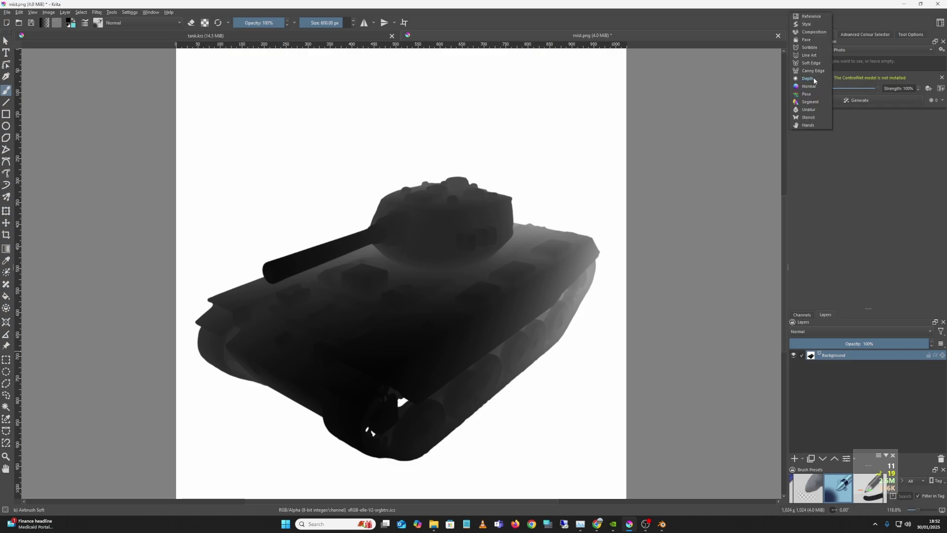
click(816, 80)
Install the ControlNet Depth extension for SD 1.5 on the local managed server and close the image diffusion configuration
click(940, 49)
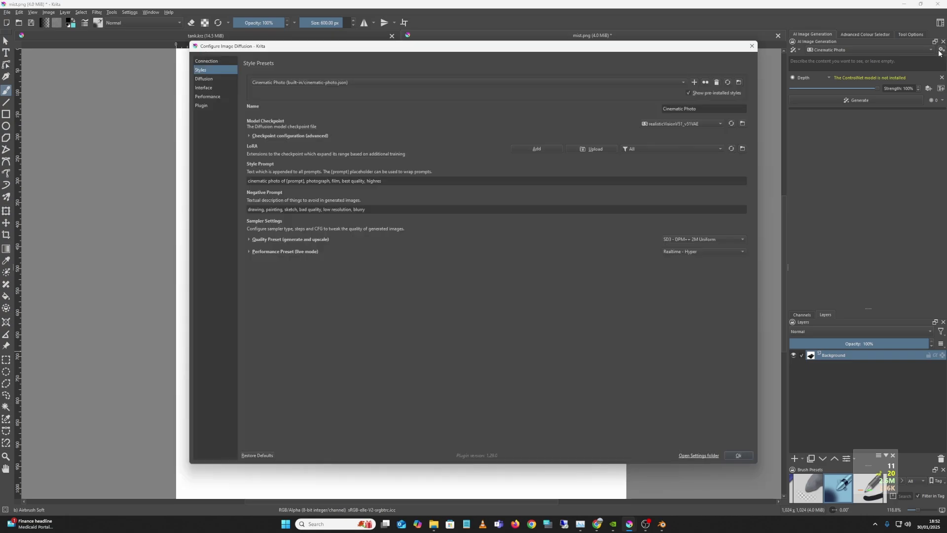
click(203, 78)
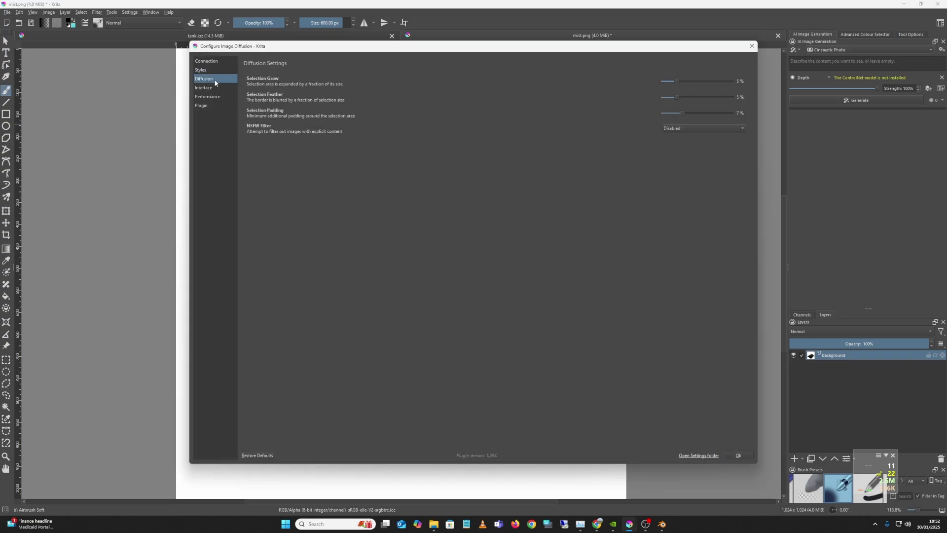
click(217, 61)
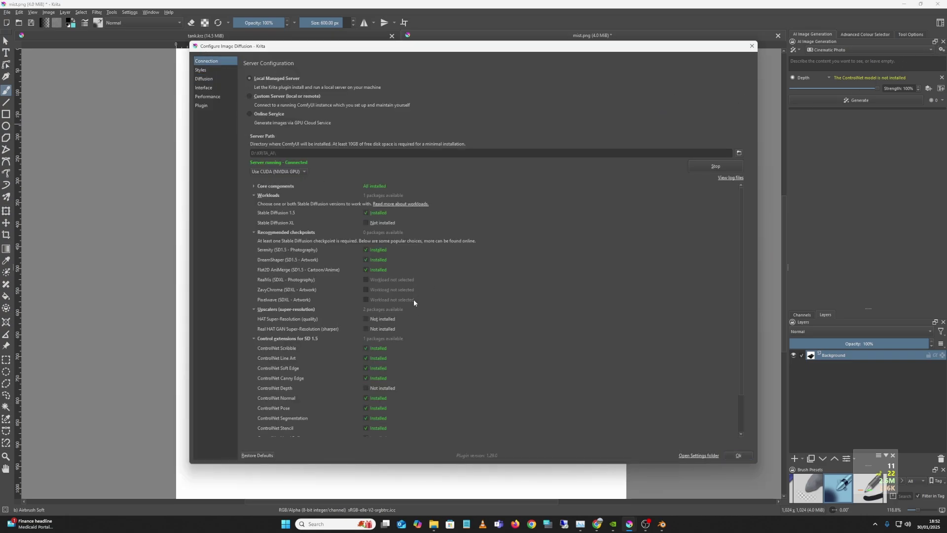
click(366, 387)
scroll(742, 303, down, 3)
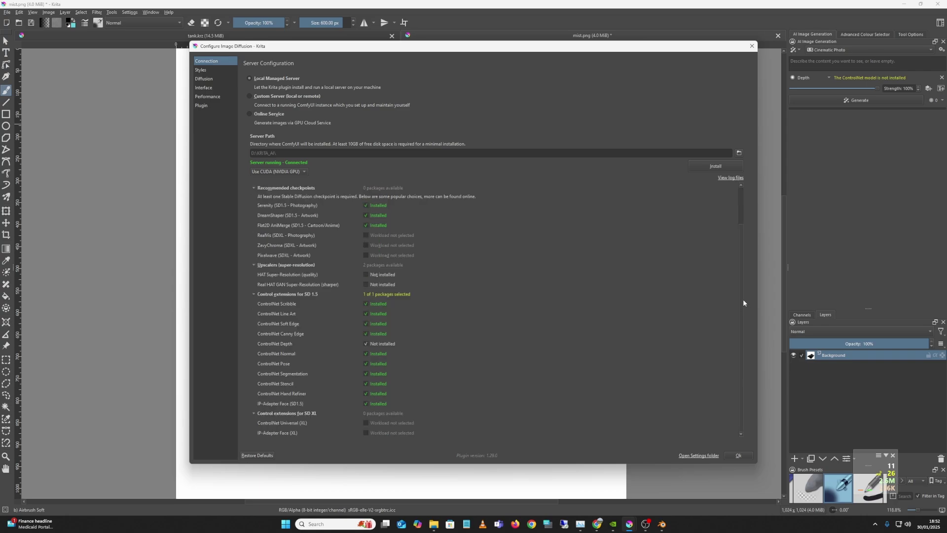
click(723, 165)
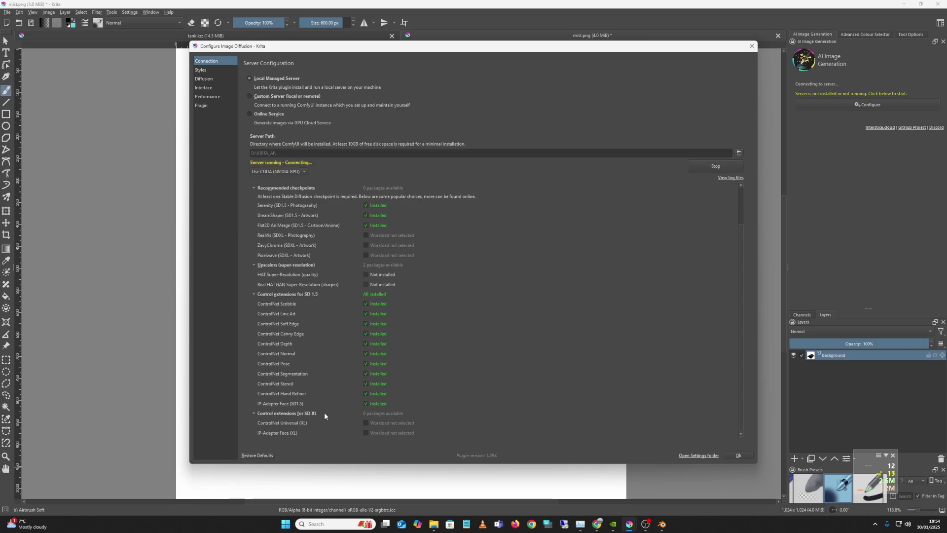
click(738, 455)
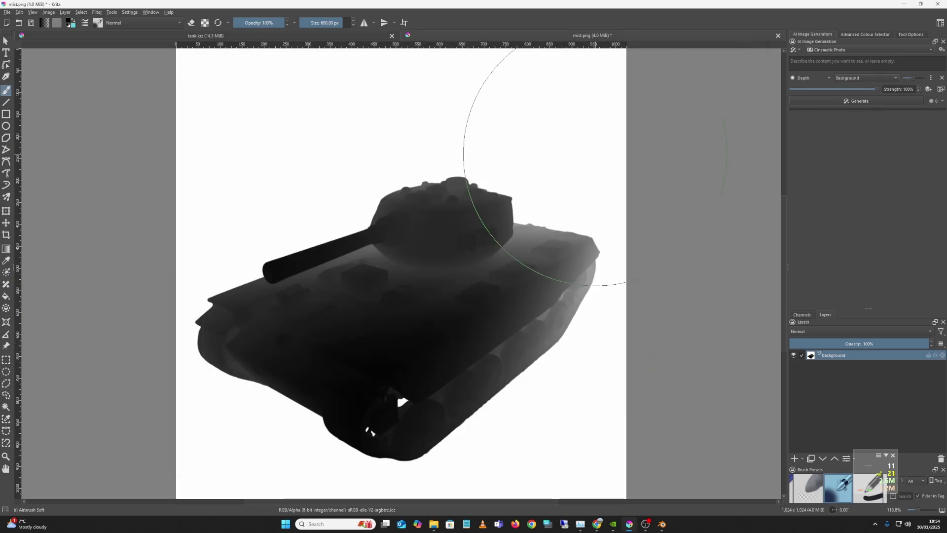
Invert the colours of the mist depth image on the Background layer
click(63, 10)
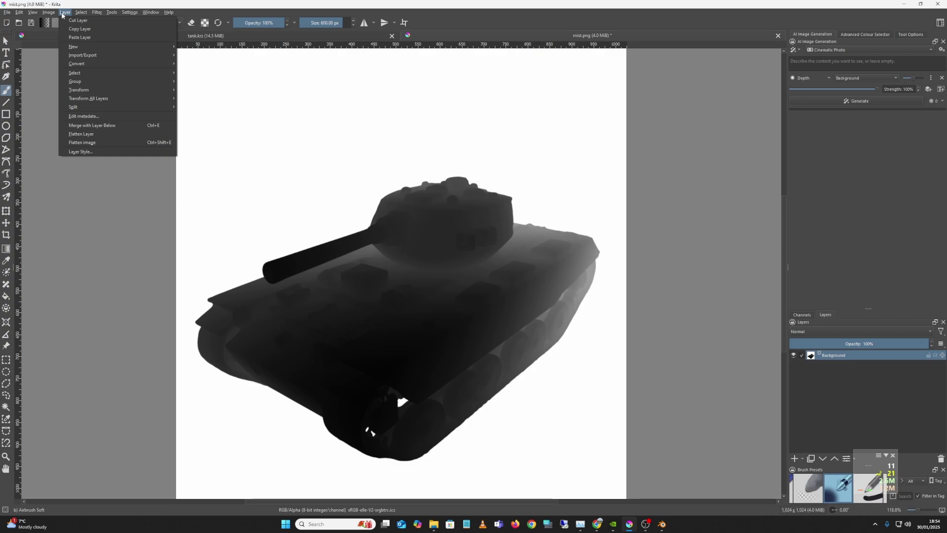
mouse_move(96, 12)
mouse_move(125, 41)
click(213, 106)
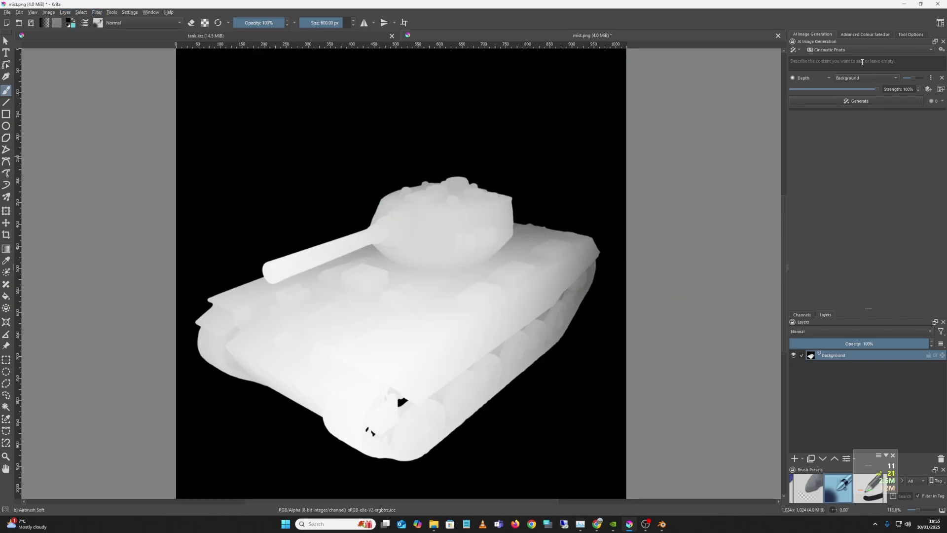
Generate depth-guided images with the prompt "tank" and preview several of the results on the canvas
click(857, 64)
text(tank)
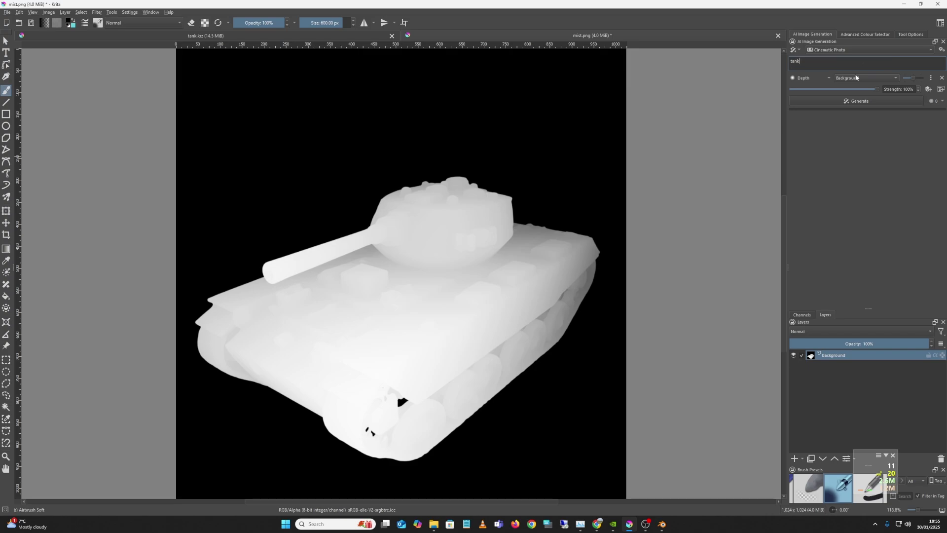
click(862, 103)
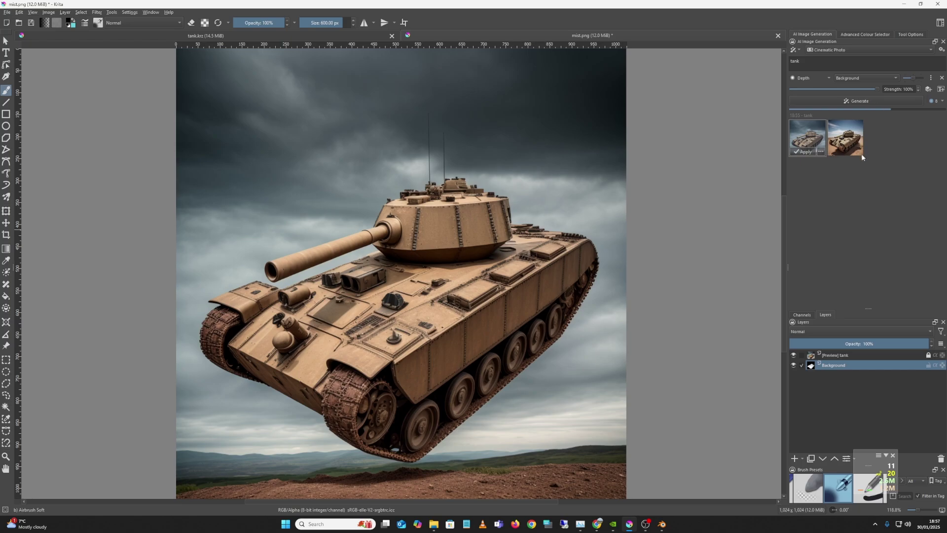
click(855, 154)
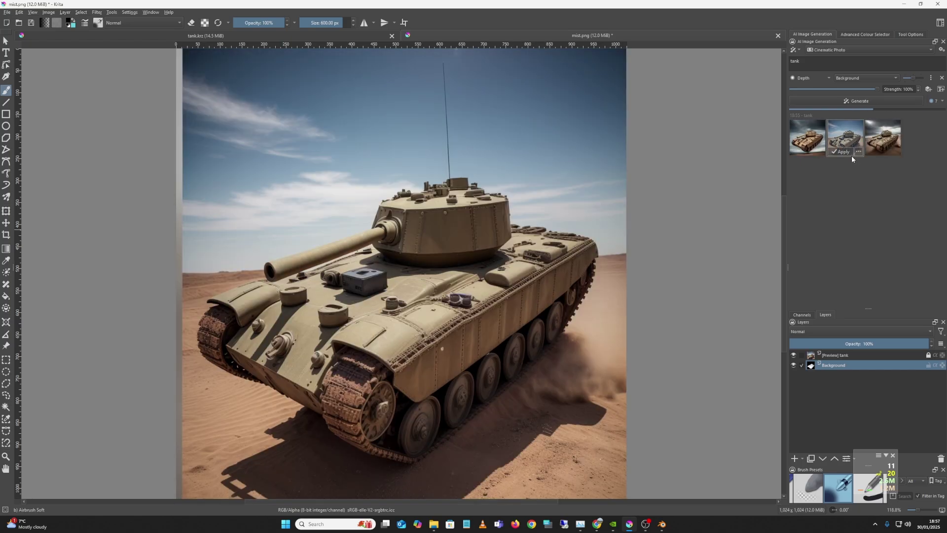
click(889, 149)
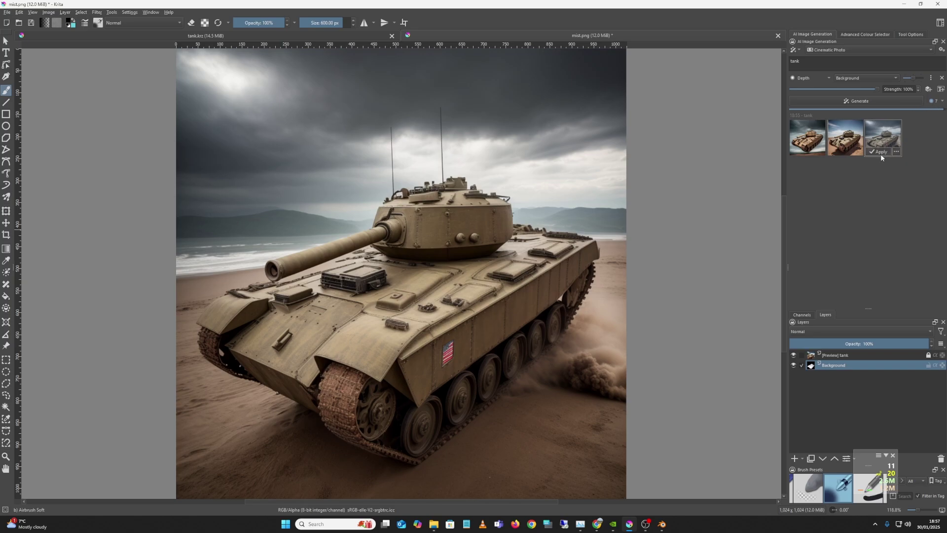
click(924, 149)
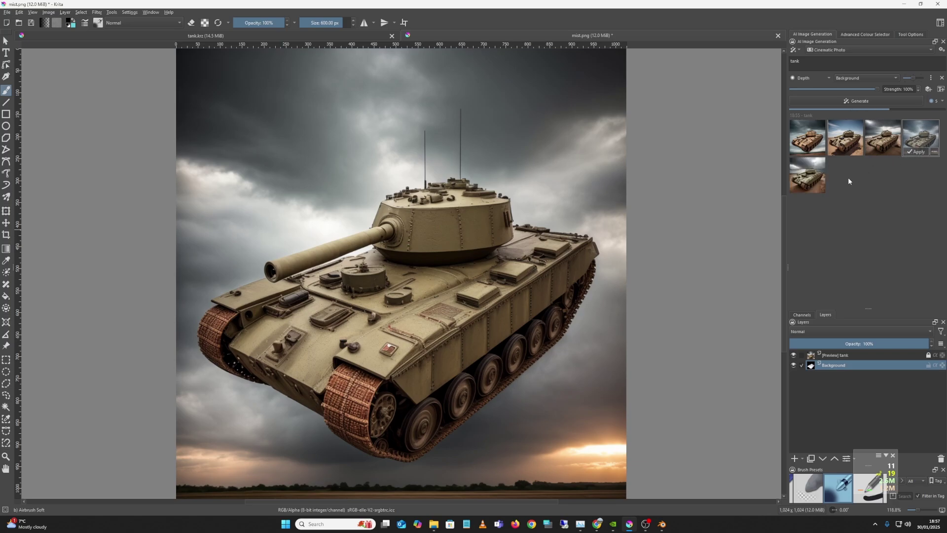
click(814, 189)
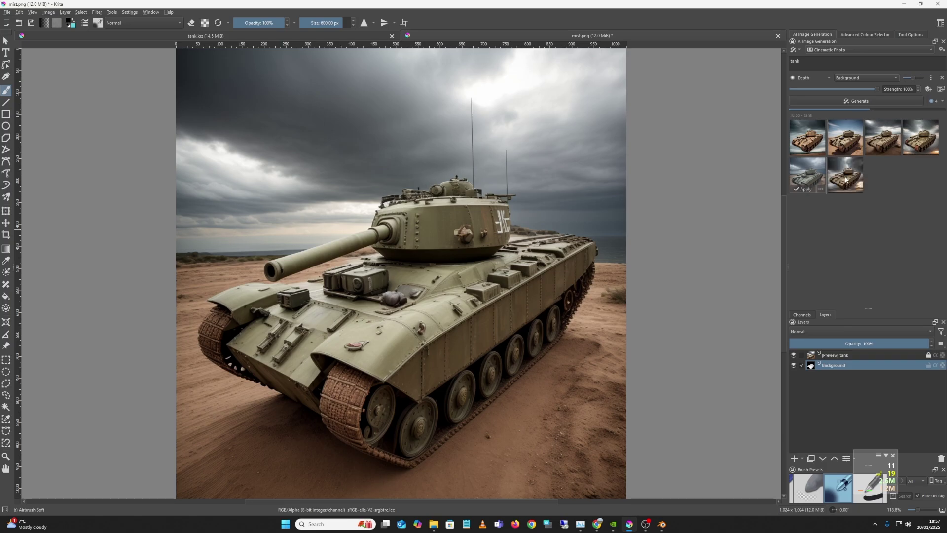
Switch to Blender and enable Freestyle line rendering in the scene's render settings
mouse_move(662, 524)
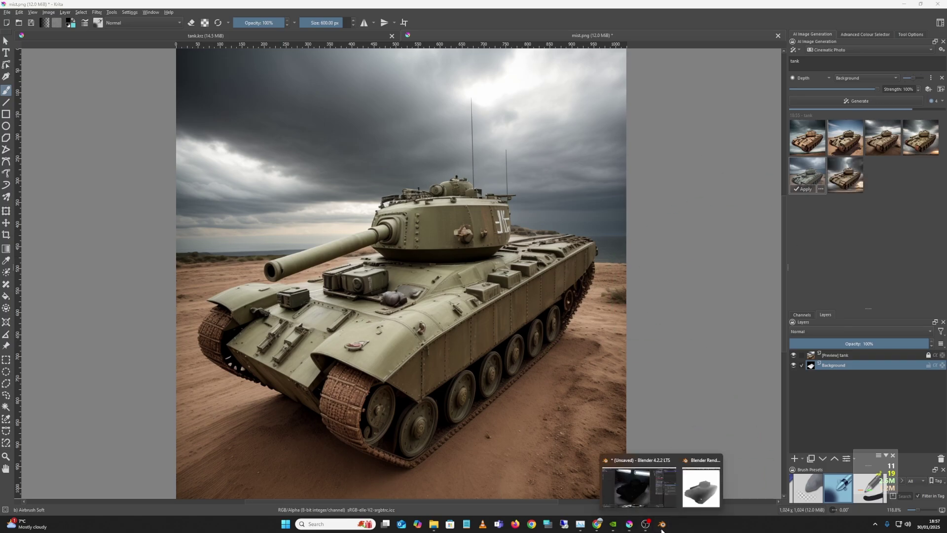
click(636, 498)
click(789, 207)
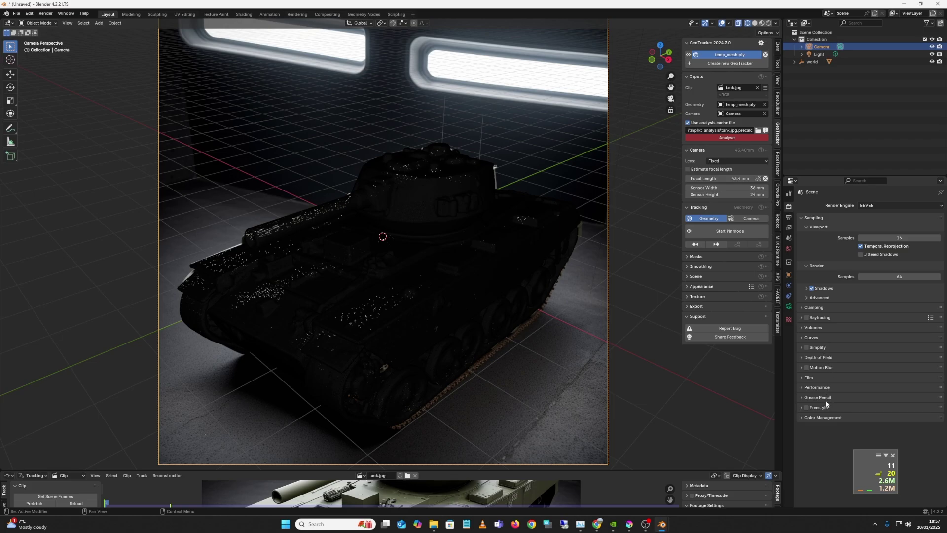
click(807, 408)
click(802, 407)
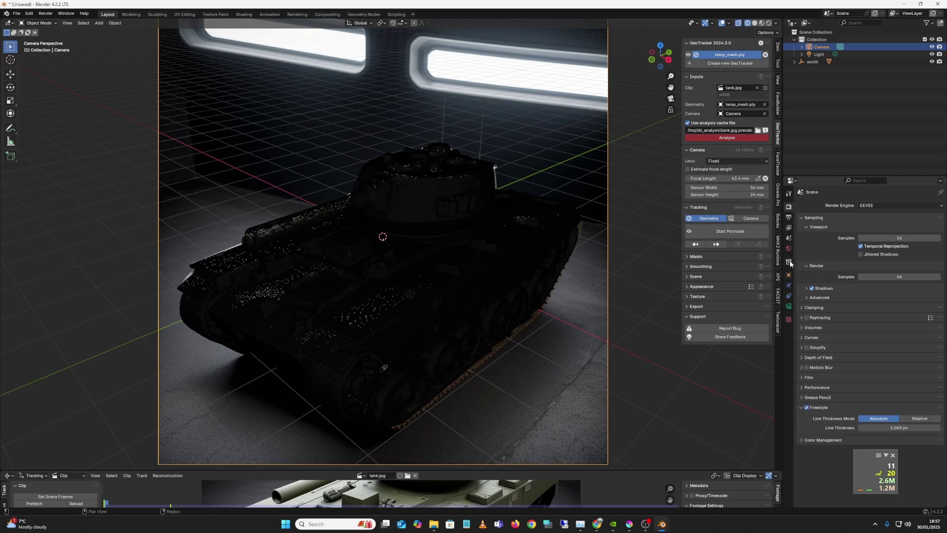
Set the view layer's Freestyle lines to be output as a render pass
click(789, 228)
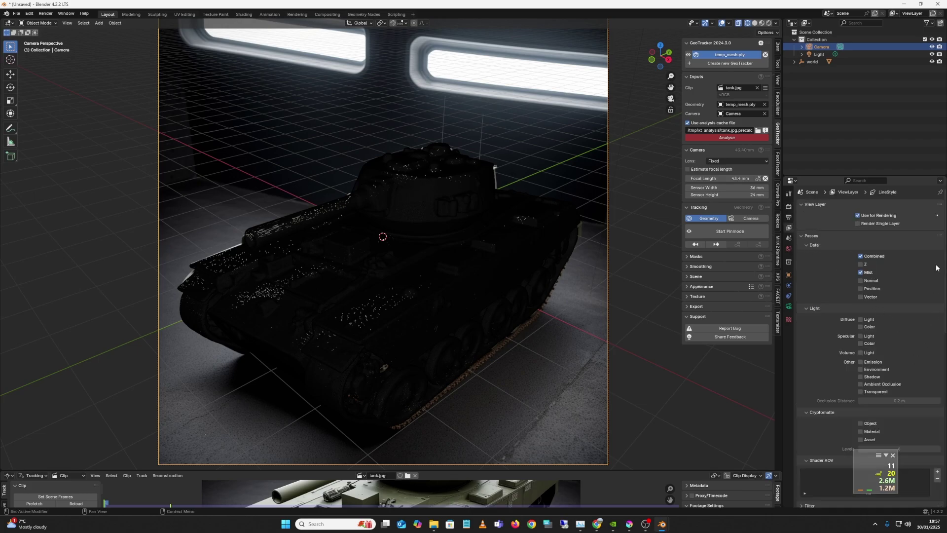
drag(945, 239, 945, 312)
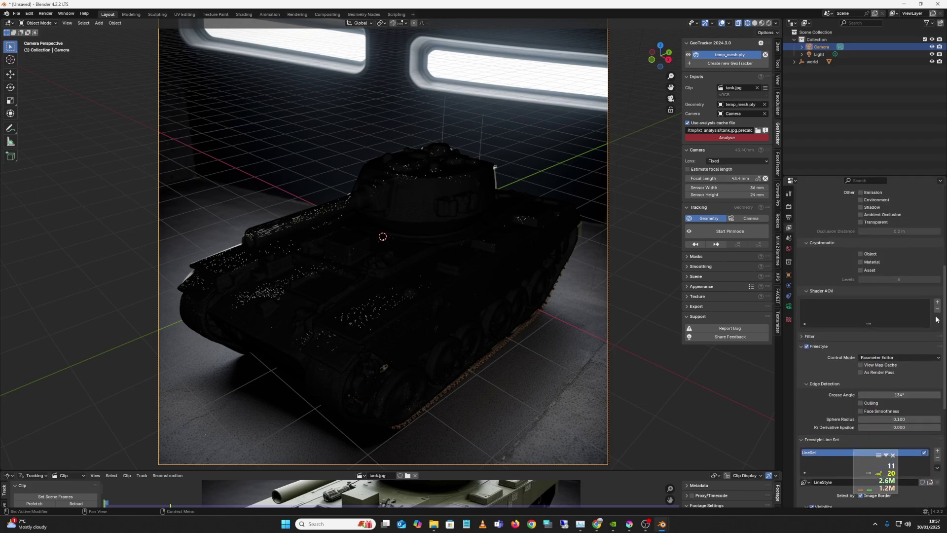
click(864, 374)
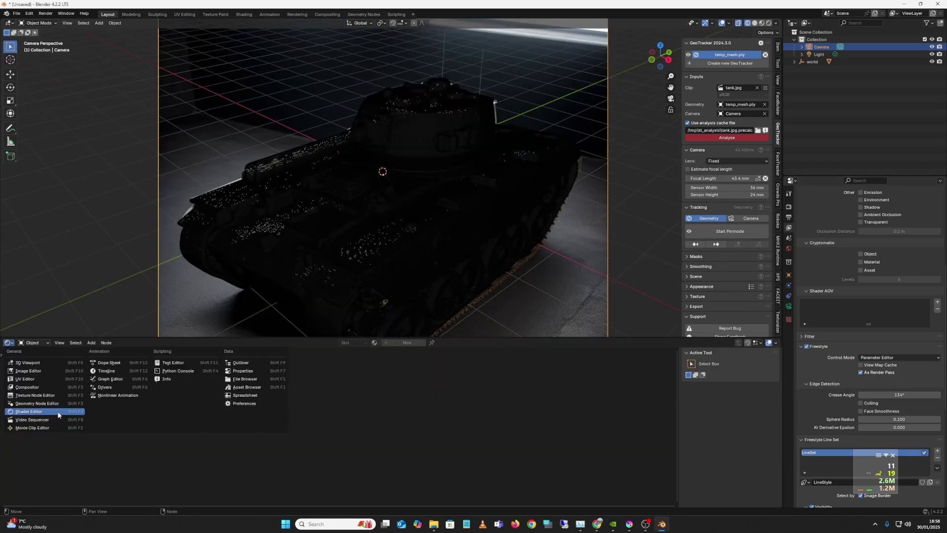
Show the compositor and connect the Render Layers node's Freestyle output to the Composite node's Image input
click(44, 388)
click(84, 343)
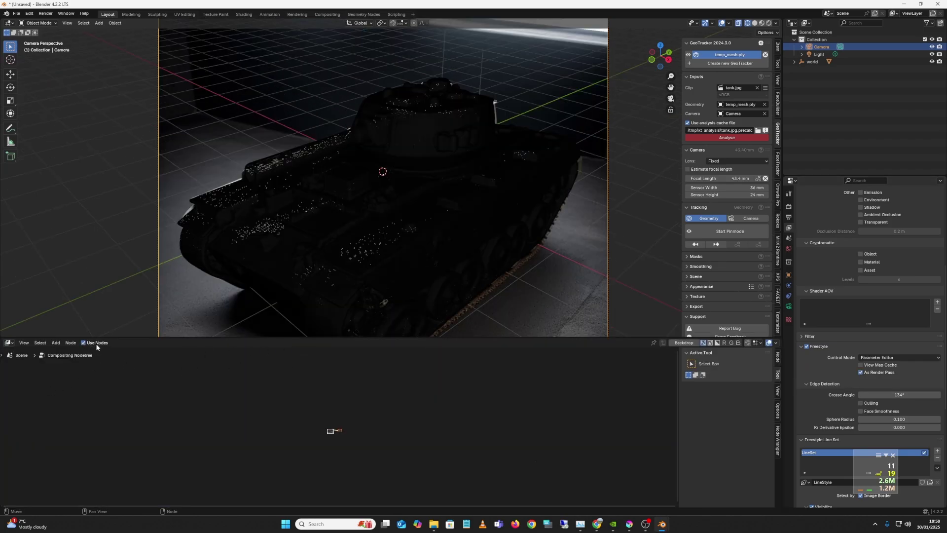
drag(380, 439, 414, 408)
drag(354, 387, 440, 454)
key(Home)
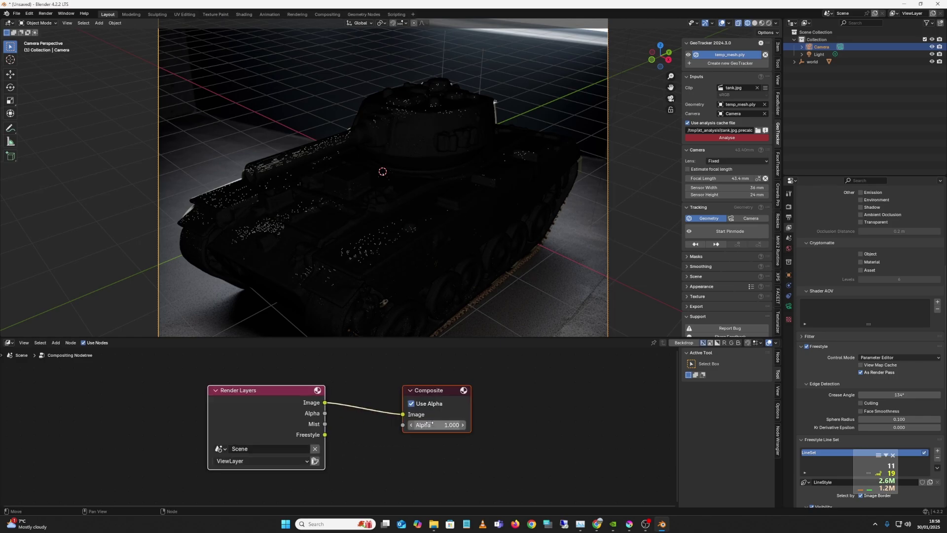
drag(325, 435, 402, 415)
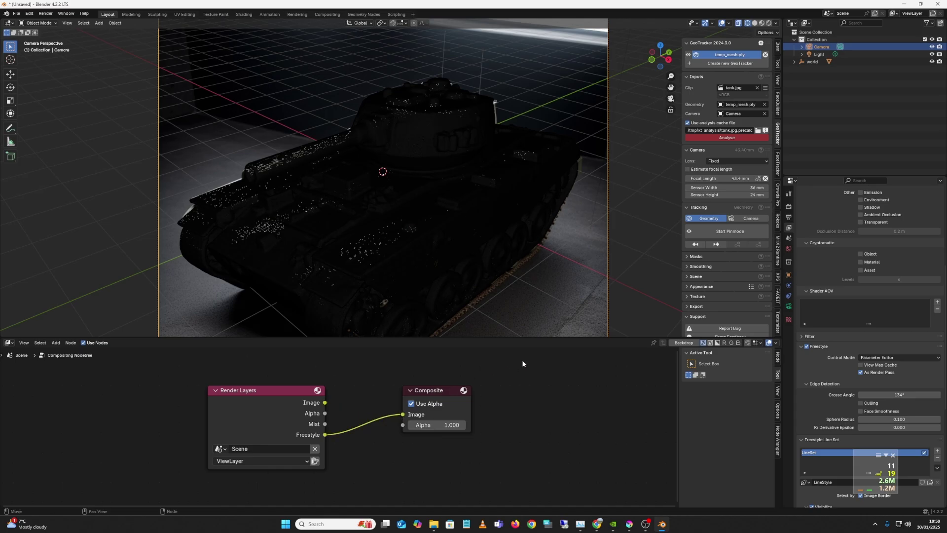
Render the camera view and save the composited Freestyle line drawing as lines.png
key(F12)
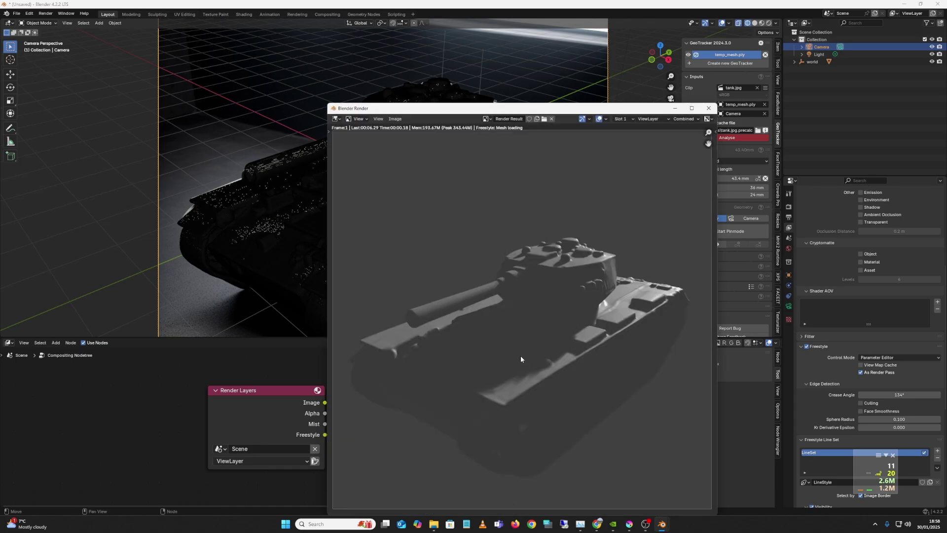
click(685, 119)
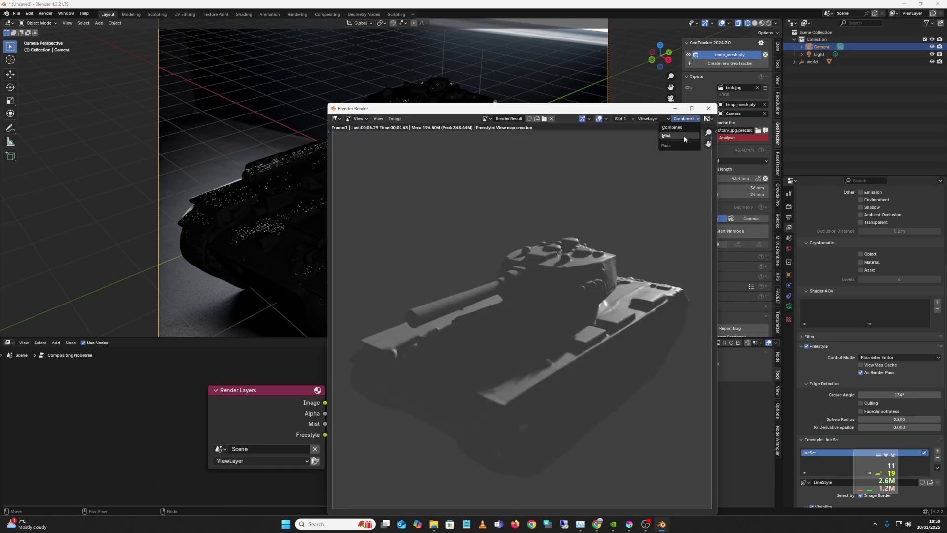
click(683, 135)
click(686, 119)
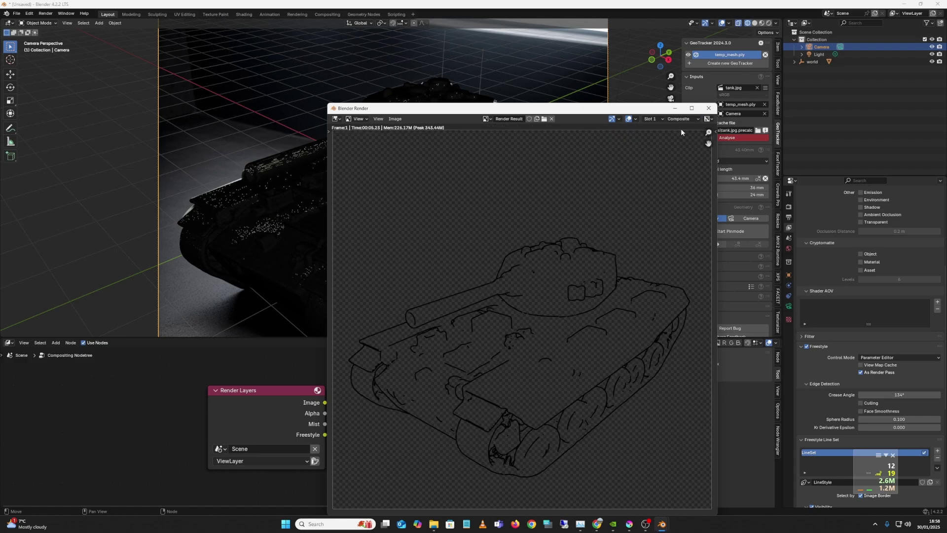
click(396, 119)
Switch to Krita and open the rendered lines.png as a new document
mouse_move(632, 525)
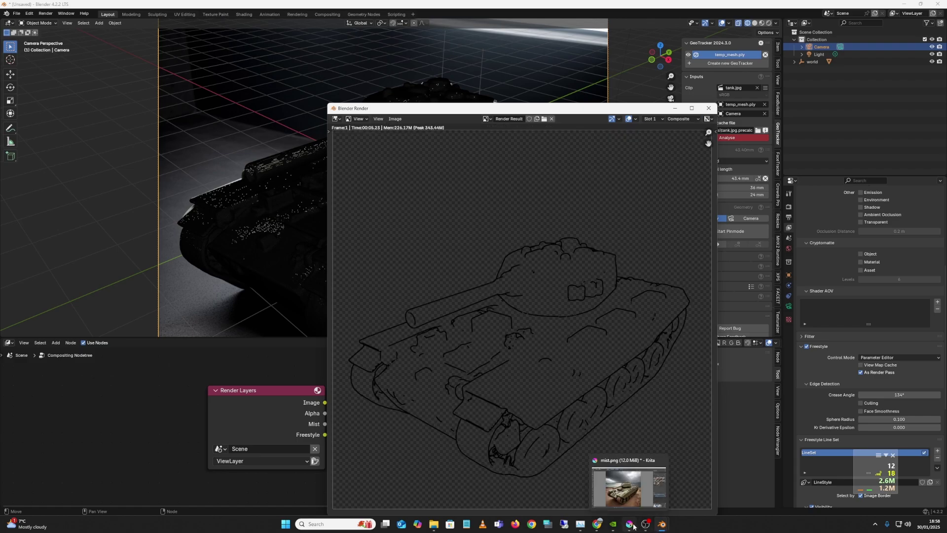
click(627, 488)
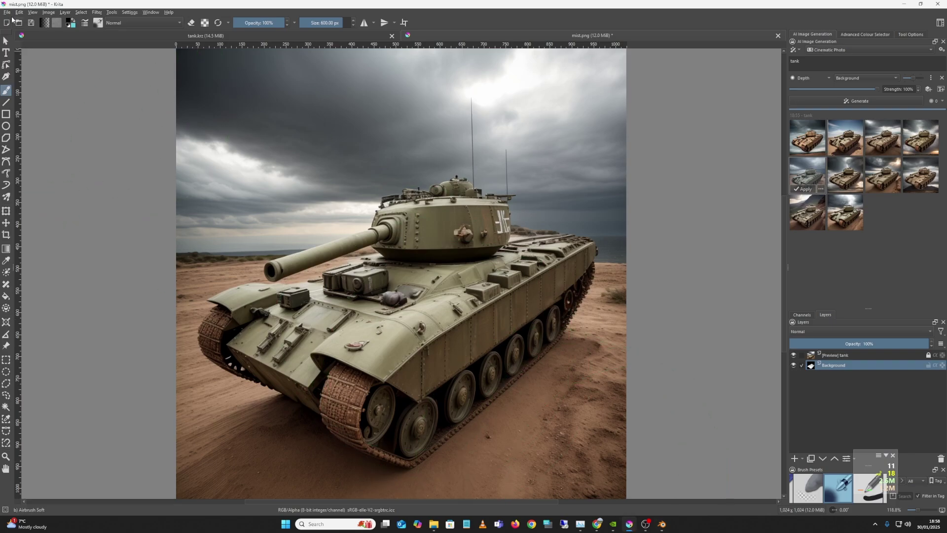
click(7, 13)
click(16, 28)
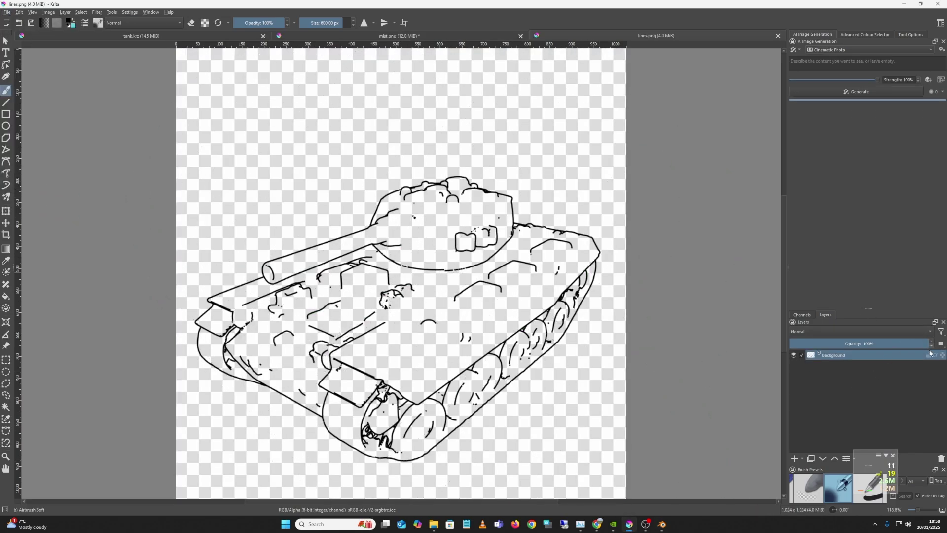
Flatten the line drawing onto a new white-filled paint layer placed beneath the Background layer
click(794, 459)
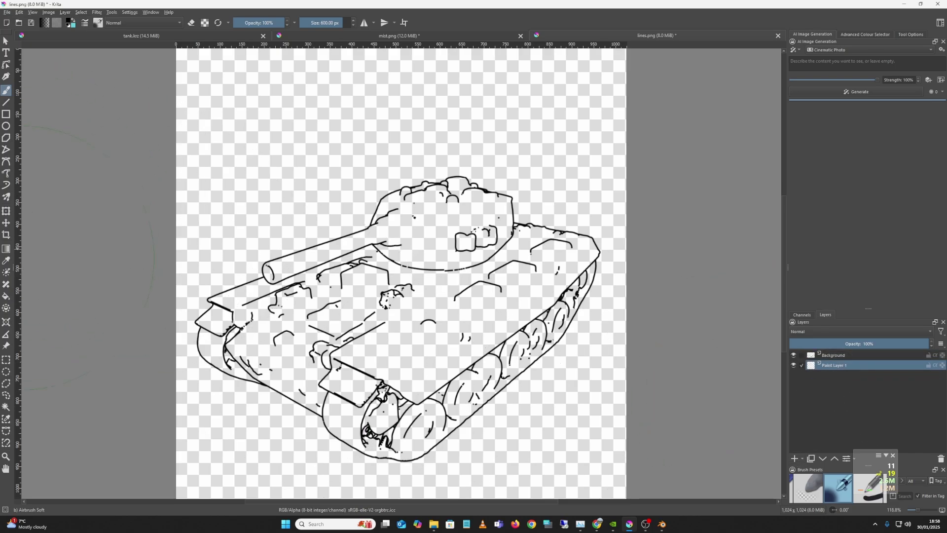
click(6, 297)
right_click(283, 196)
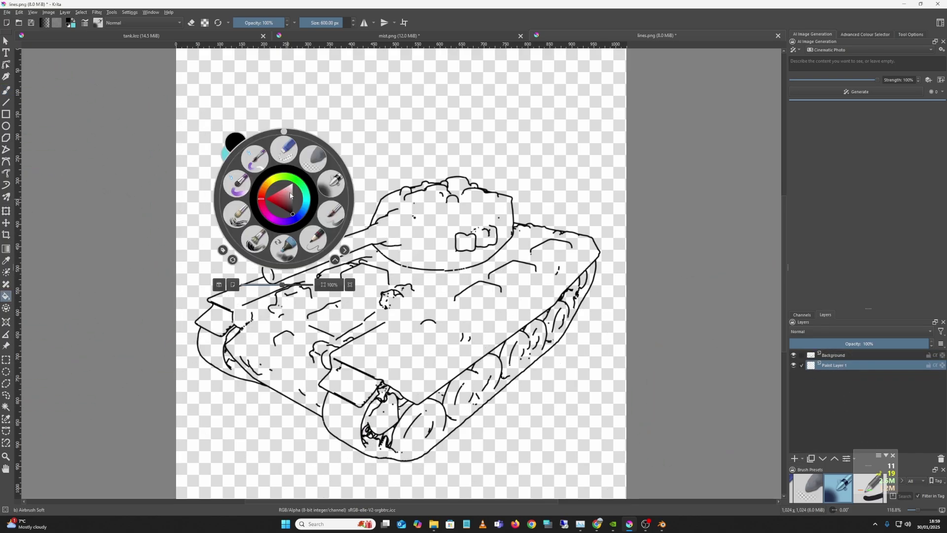
click(380, 106)
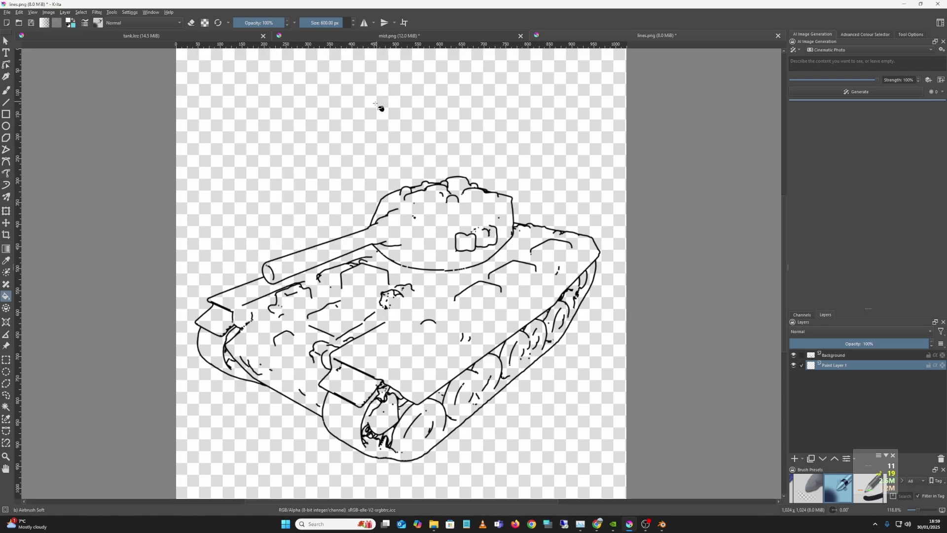
click(376, 117)
click(872, 357)
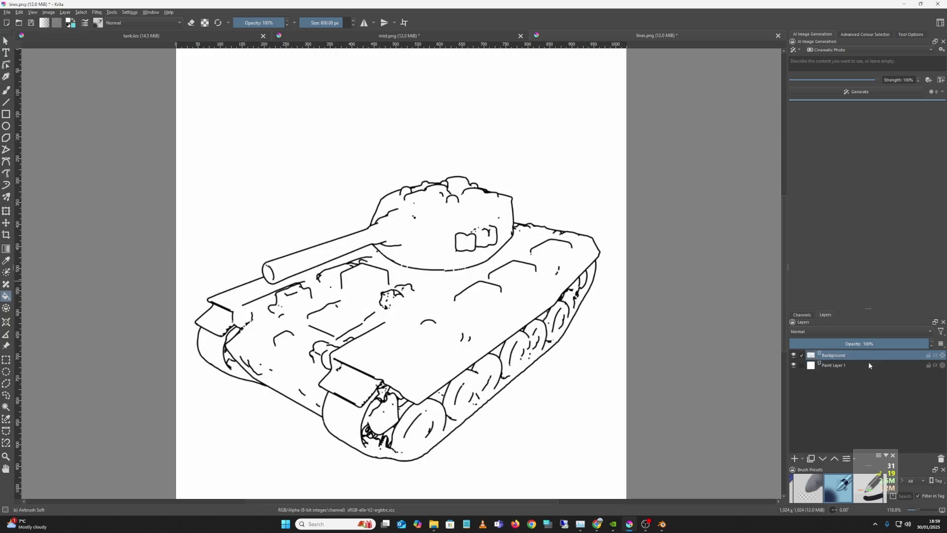
key(ctrl+e)
Enter the prompt "tank" and add a Scribble control layer that uses the merged line drawing
click(819, 66)
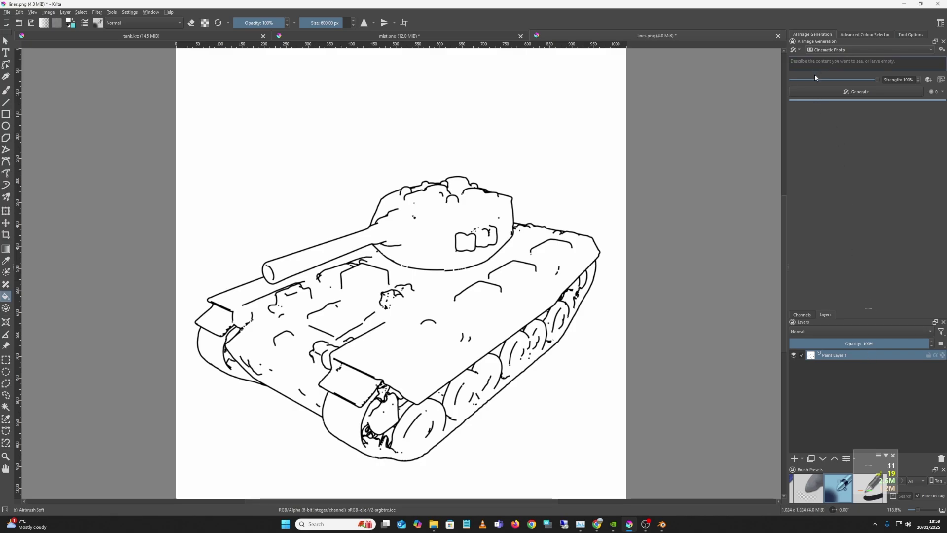
text(tank)
click(928, 80)
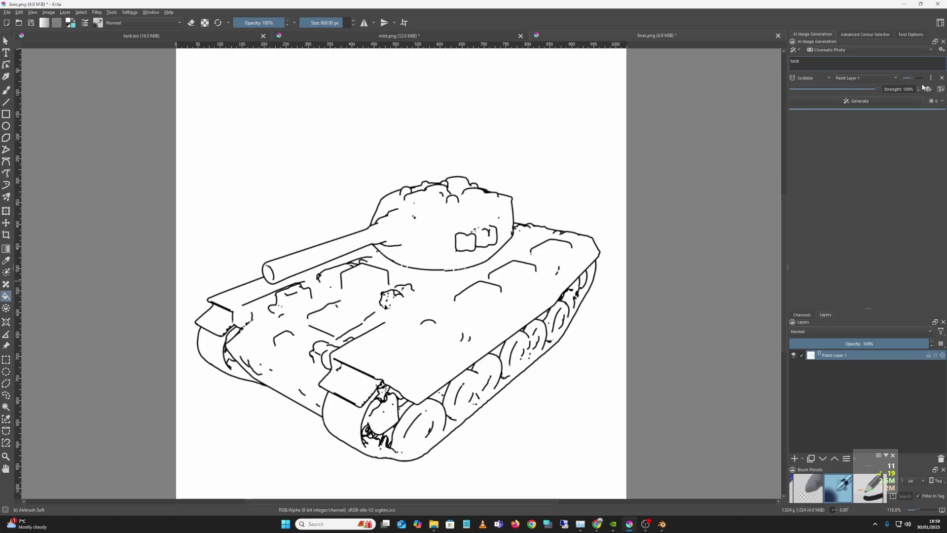
Change the control layer type from Scribble to Line Art and generate tank images from the line drawing
click(808, 80)
click(810, 87)
click(868, 101)
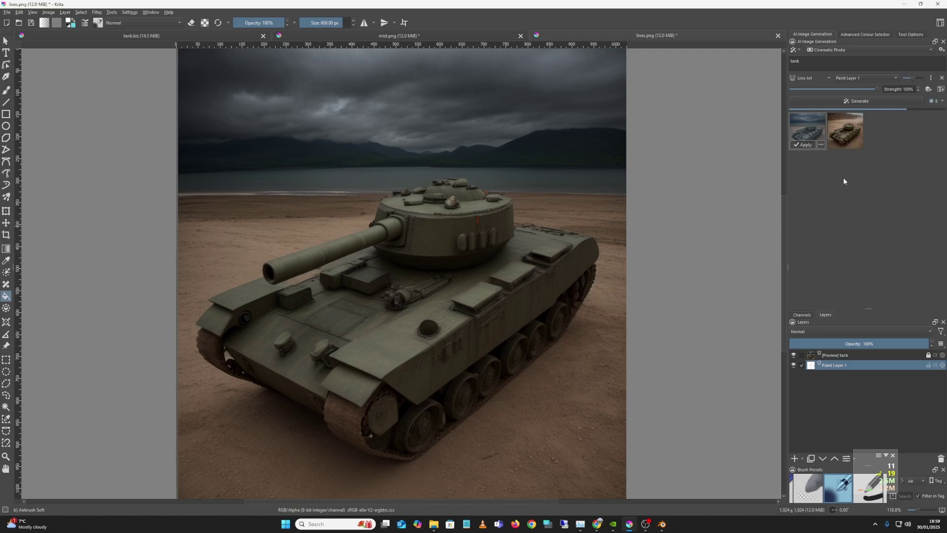
Preview and compare the tank images generated from the Line Art control on the canvas
click(853, 139)
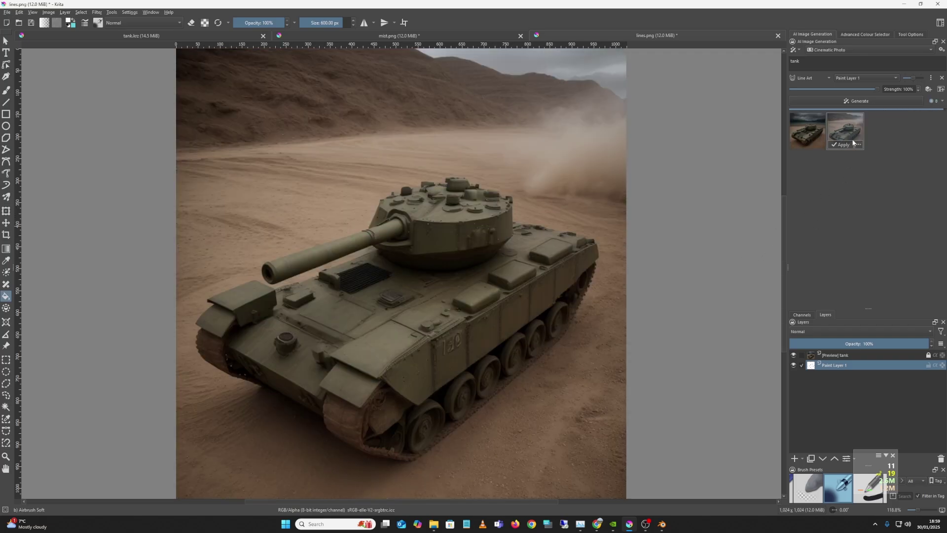
click(819, 136)
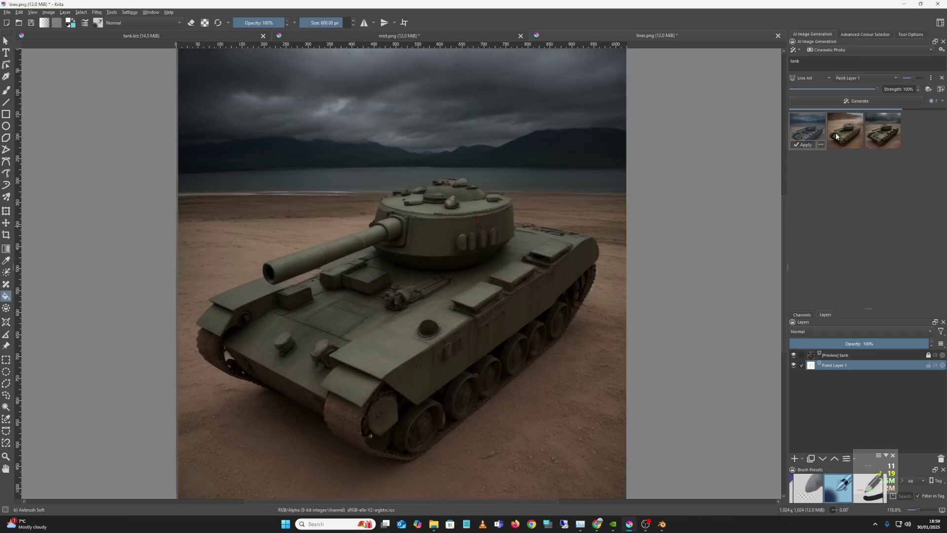
click(883, 137)
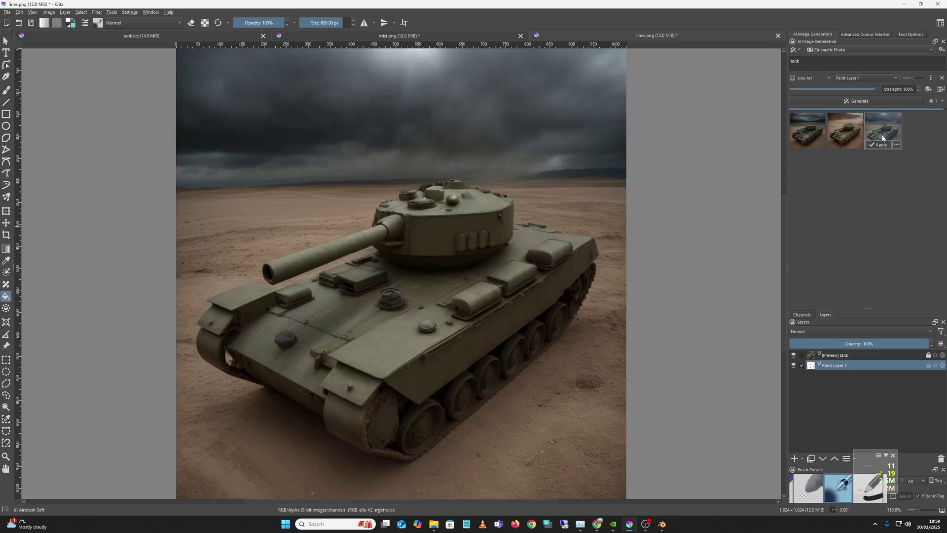
click(920, 137)
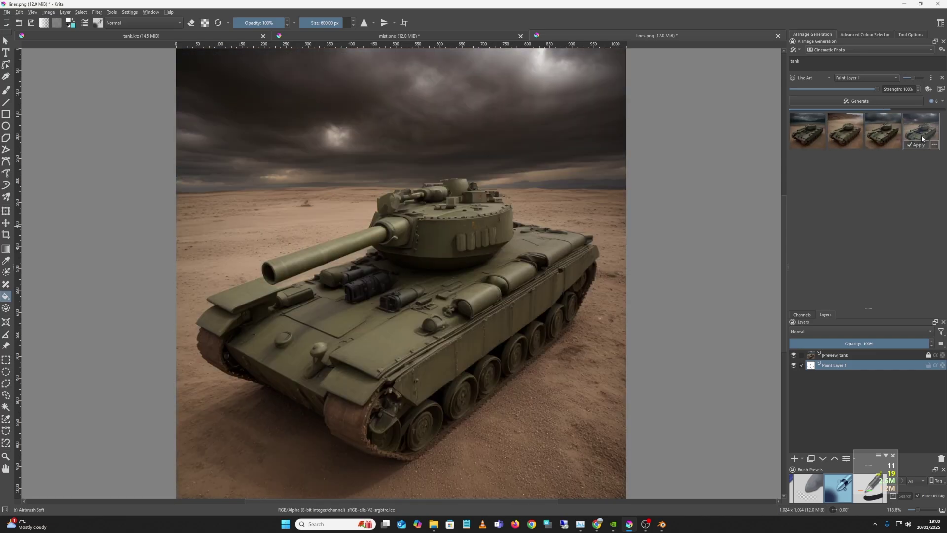
click(823, 137)
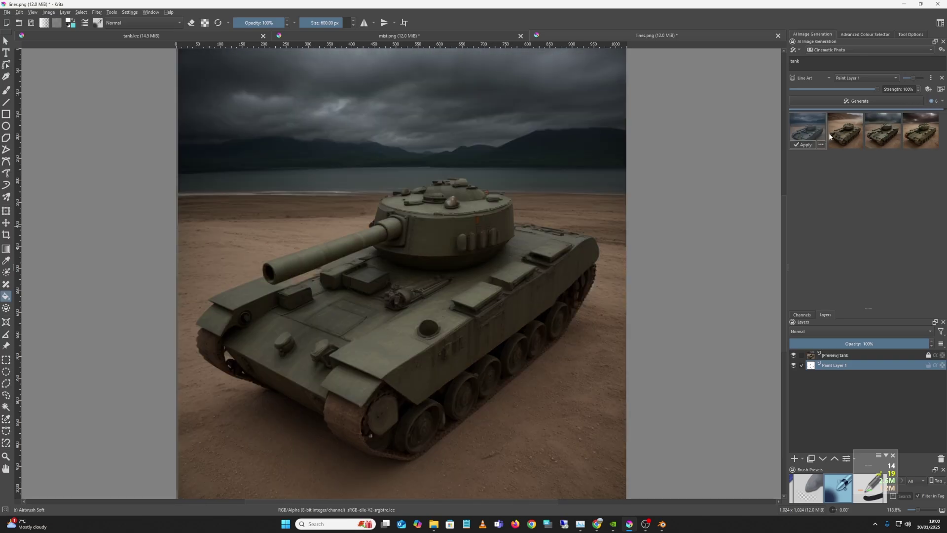
click(855, 136)
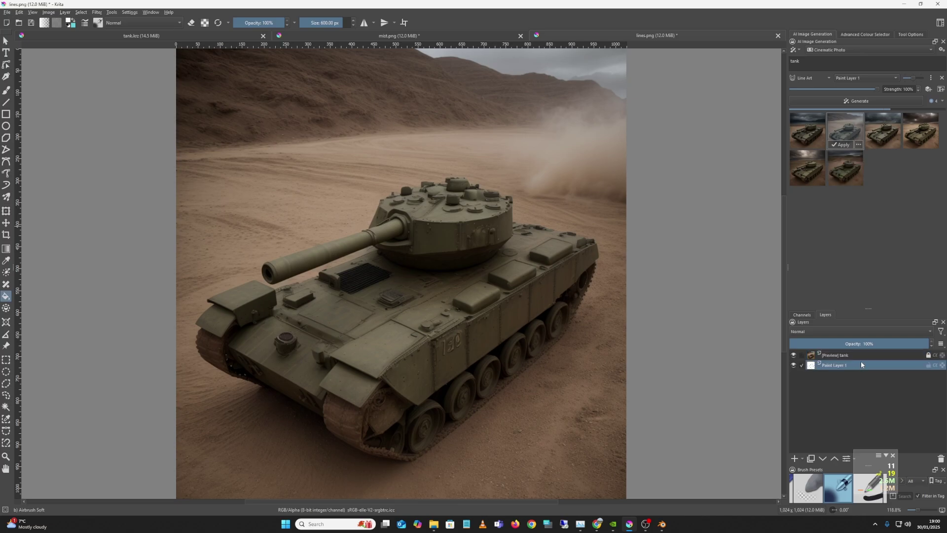
Copy the entire line drawing layer from lines.png and paste it as a new layer into the mist.png document
key(ctrl+a)
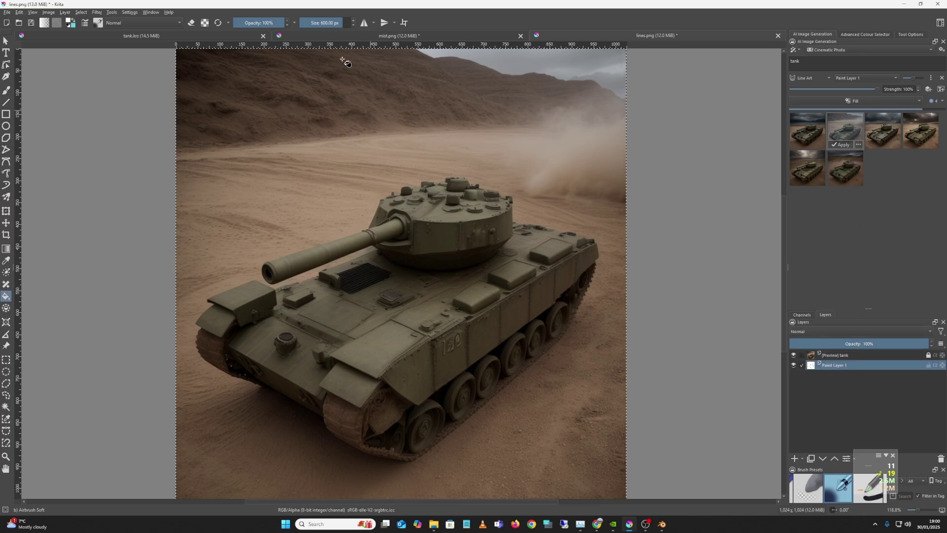
click(363, 37)
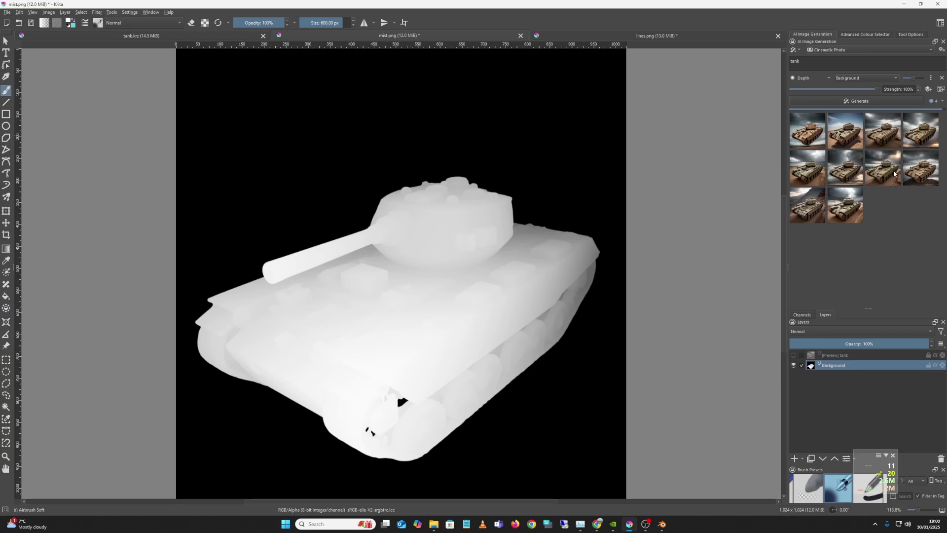
key(ctrl+v)
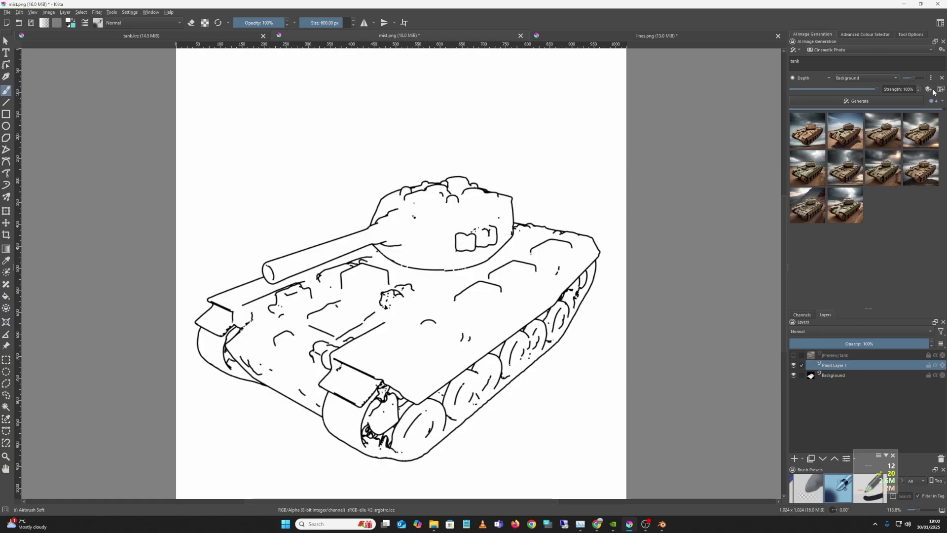
Add a Line Art control layer using Paint Layer 1 alongside the Depth control and generate new tank images
click(930, 89)
click(804, 89)
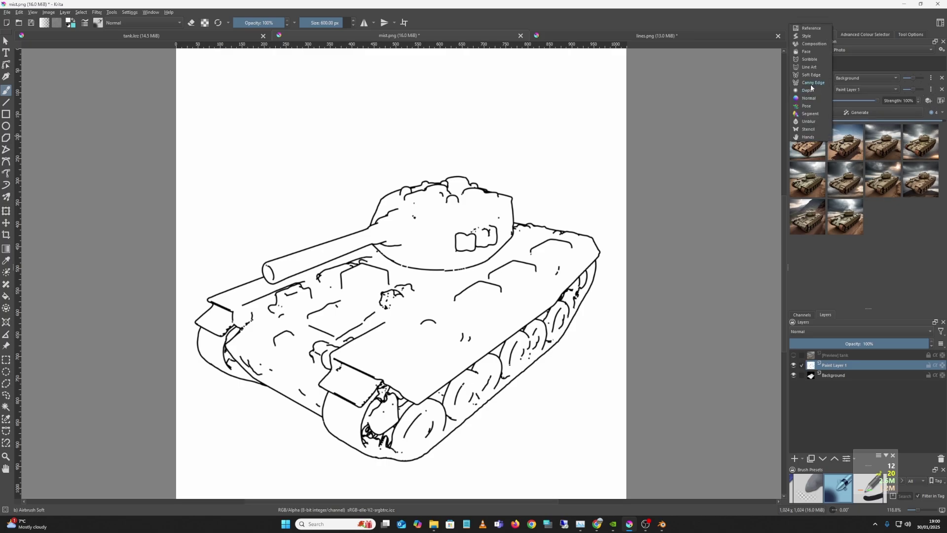
click(819, 65)
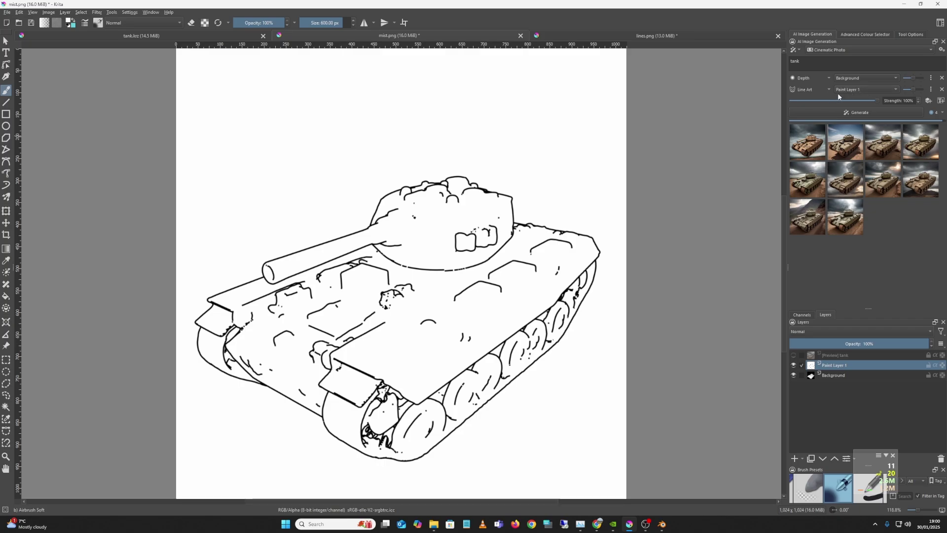
click(869, 112)
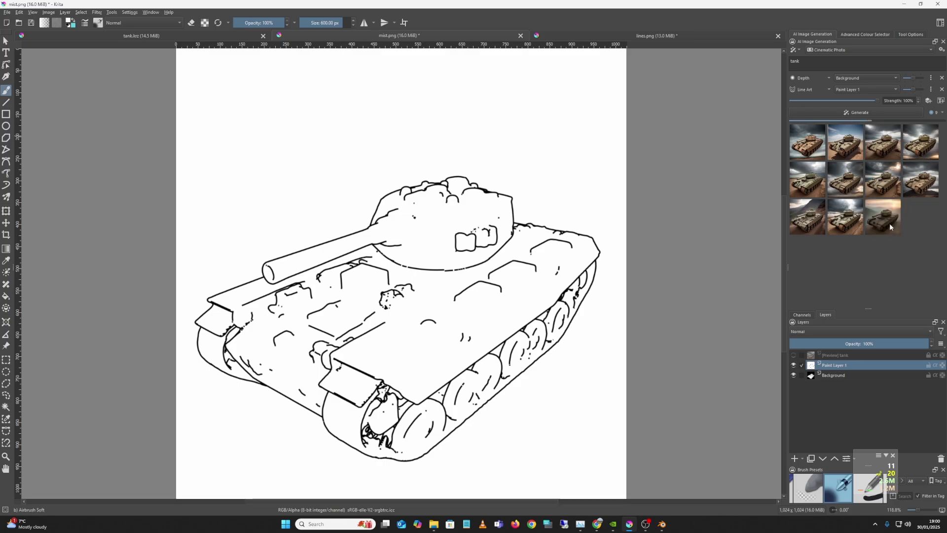
Compare the first image made with combined Depth and Line Art controls against the earlier depth-only results
click(890, 223)
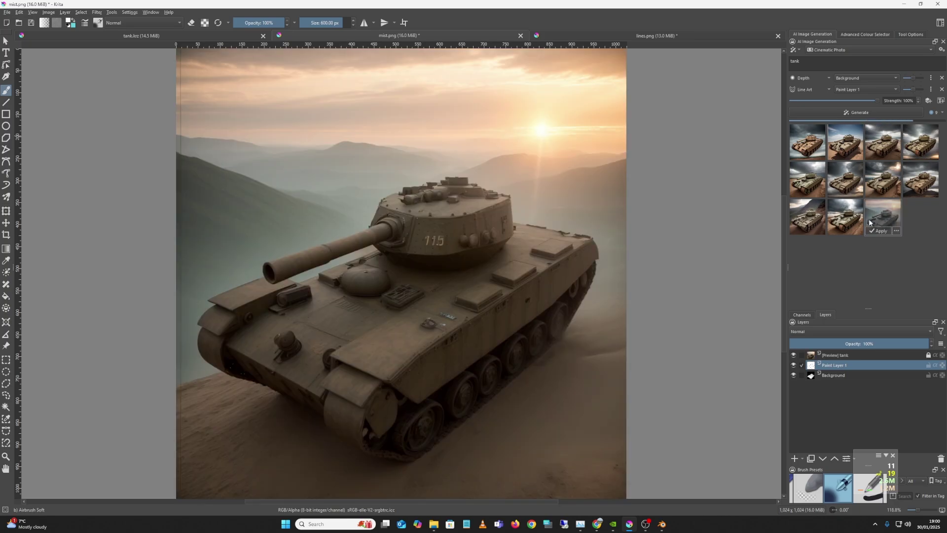
click(817, 154)
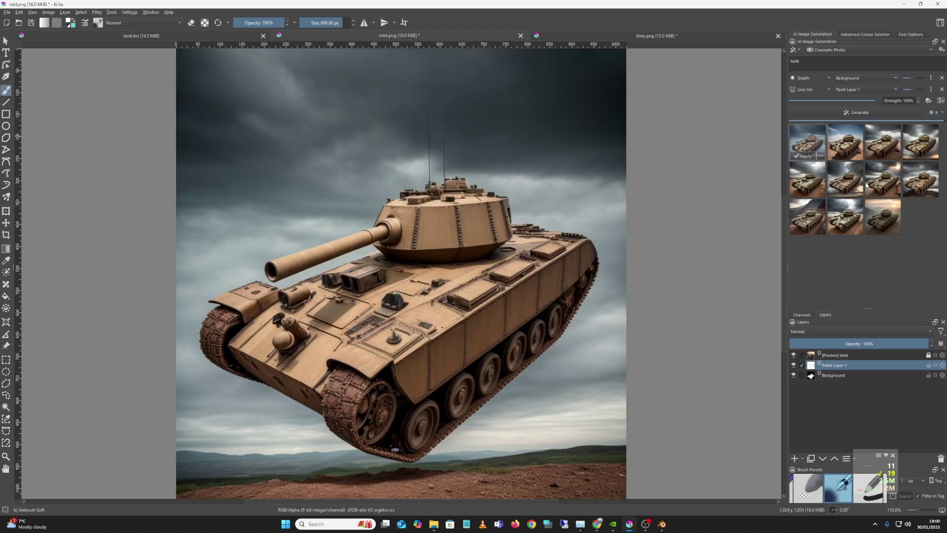
click(874, 217)
click(852, 232)
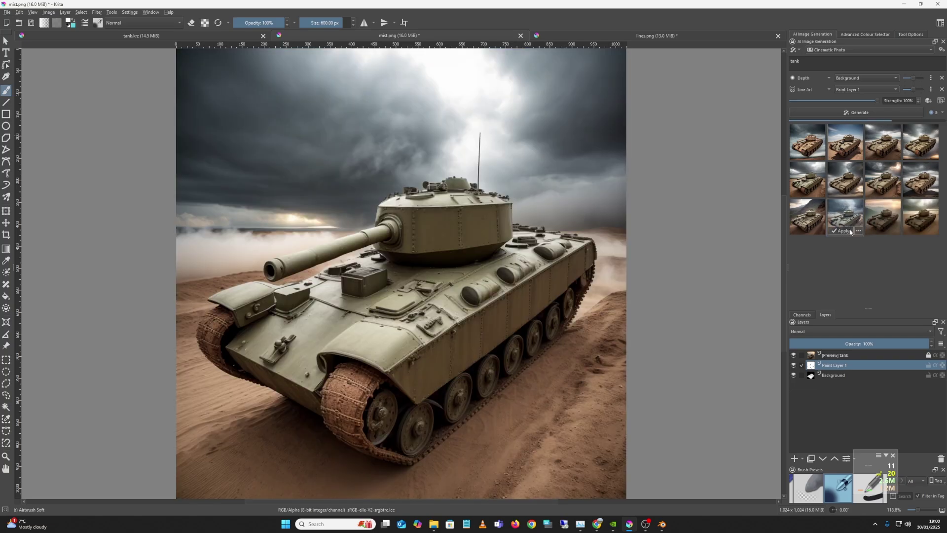
click(812, 221)
click(850, 218)
click(917, 193)
click(883, 182)
click(859, 191)
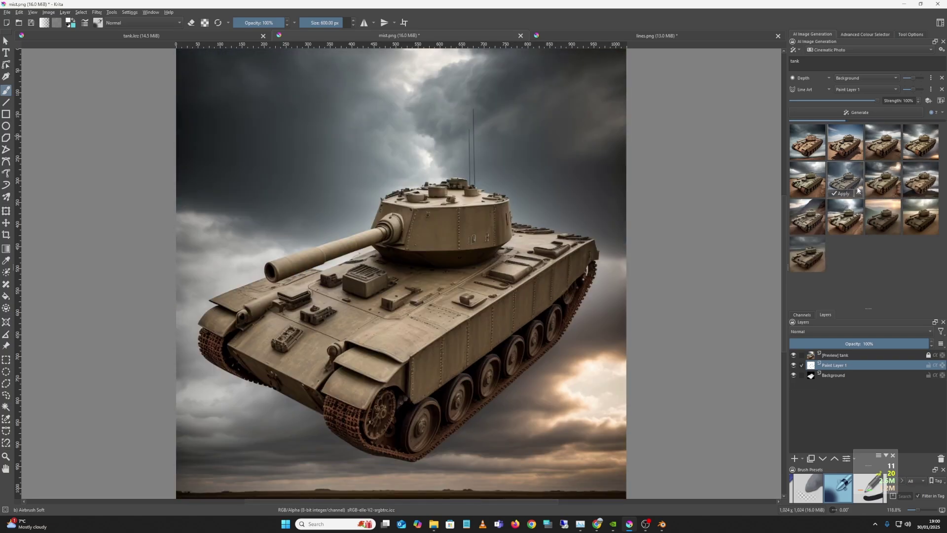
Preview each newly generated Depth and Line Art result and settle on the tank in the flat desert under a cloudy sky
click(889, 217)
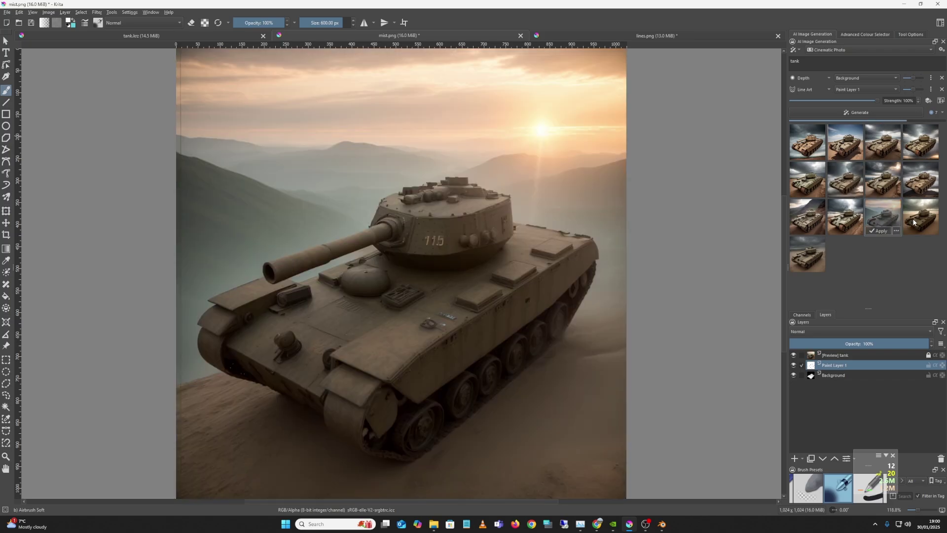
click(915, 221)
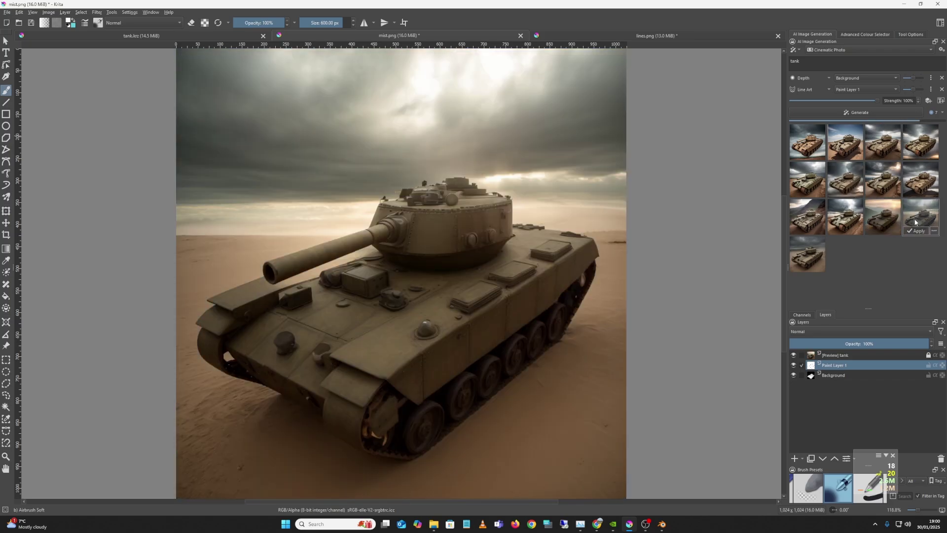
click(811, 269)
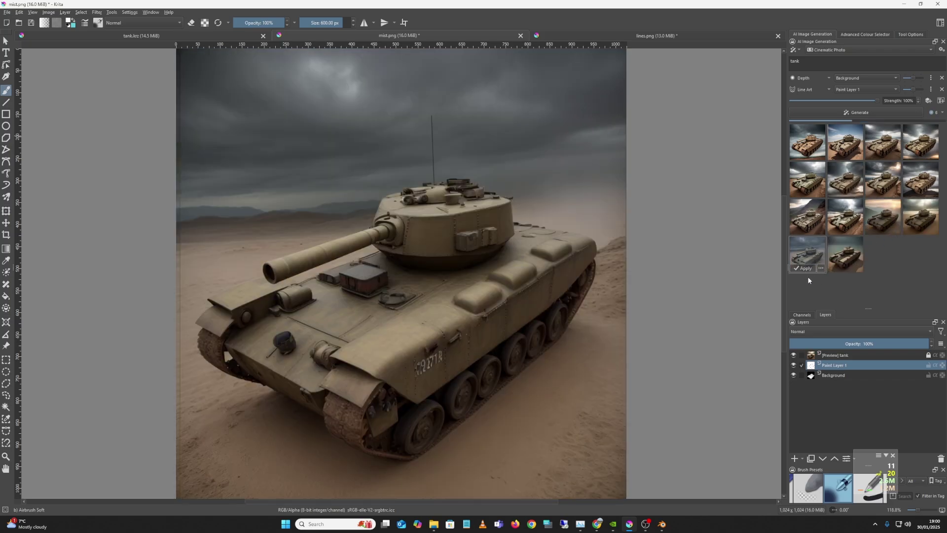
click(847, 261)
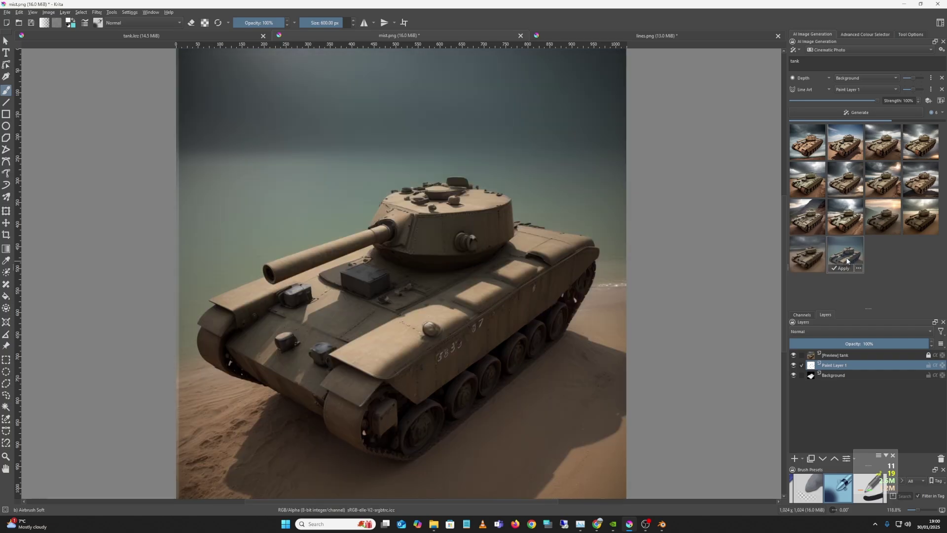
click(920, 217)
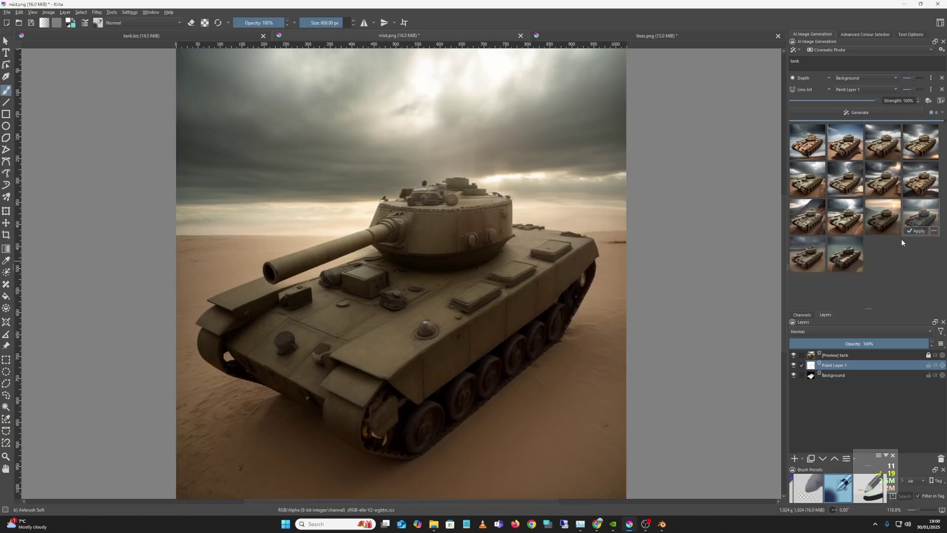
click(890, 257)
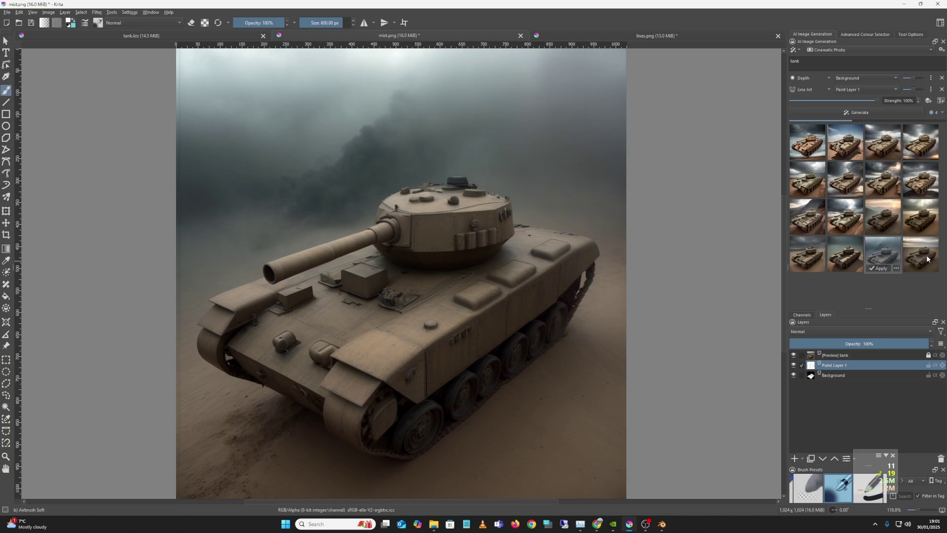
click(927, 261)
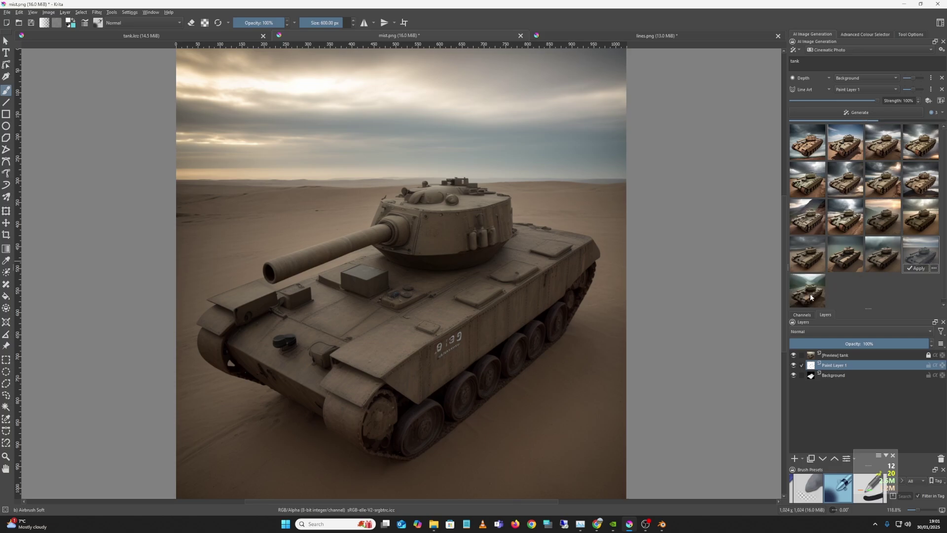
click(810, 297)
click(922, 255)
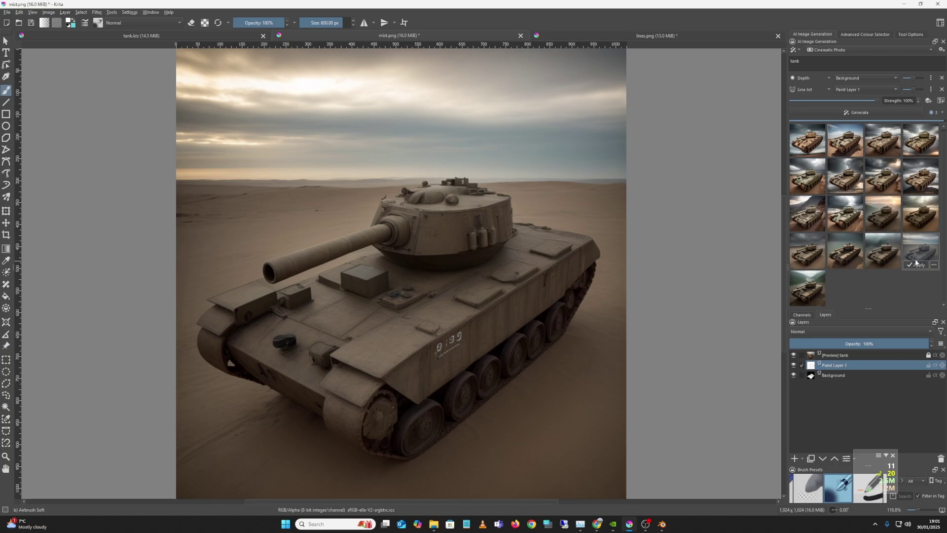
click(853, 294)
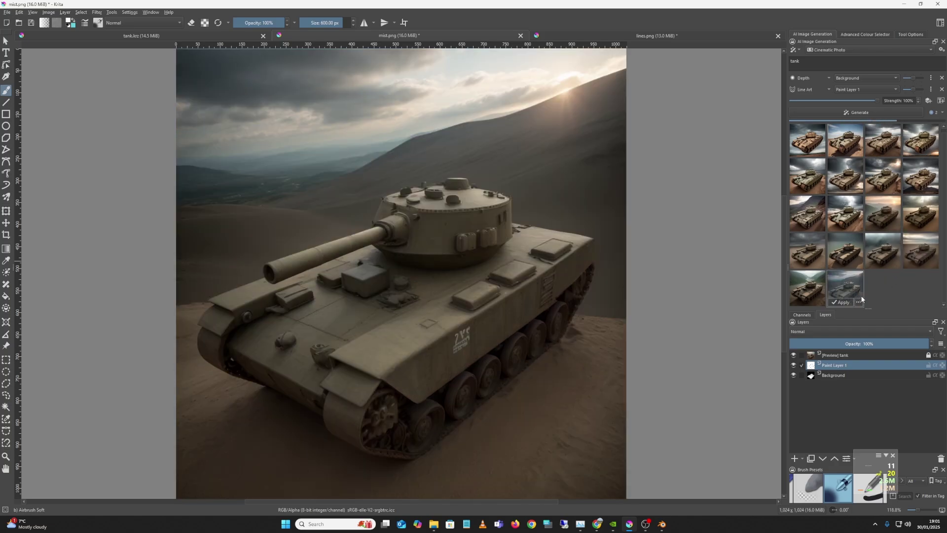
click(926, 258)
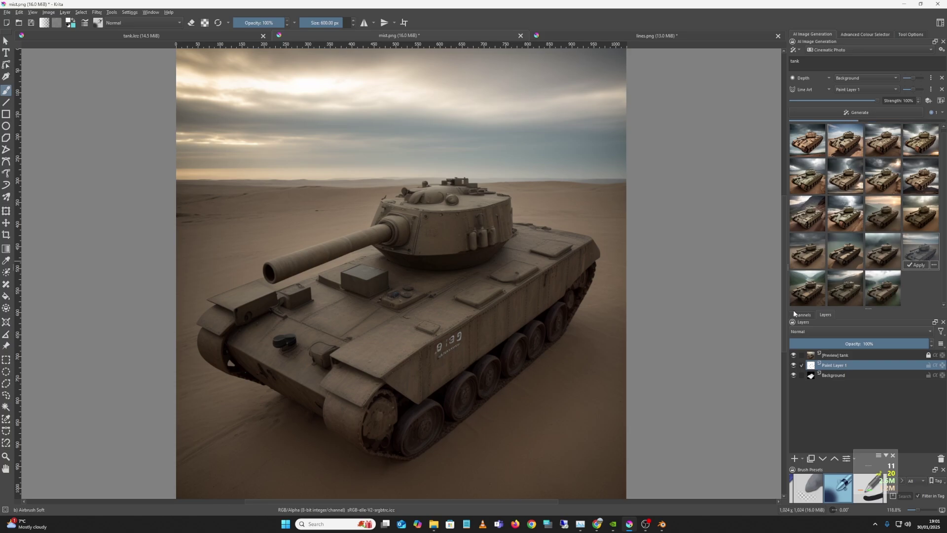
Switch to Blender, select the tank mesh and create a new material in a new slot for it
click(7, 14)
click(662, 524)
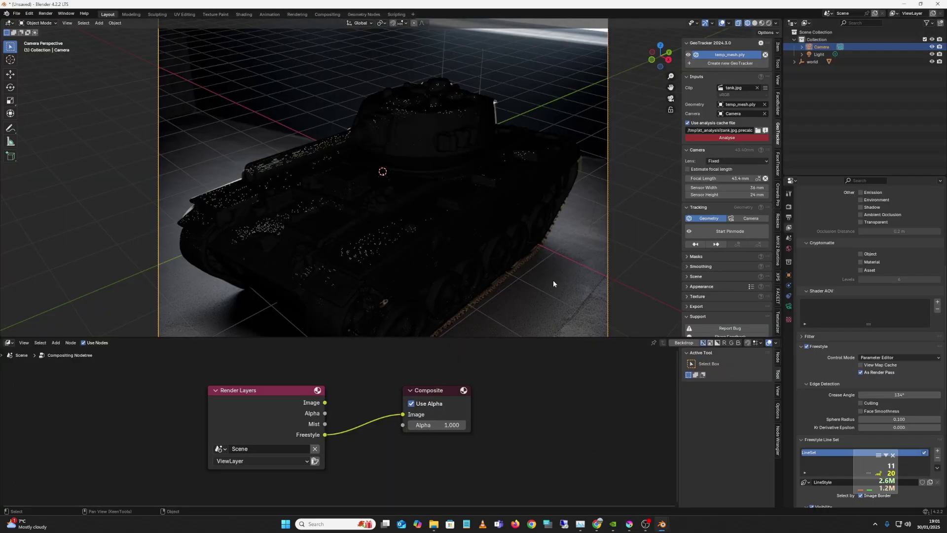
click(516, 230)
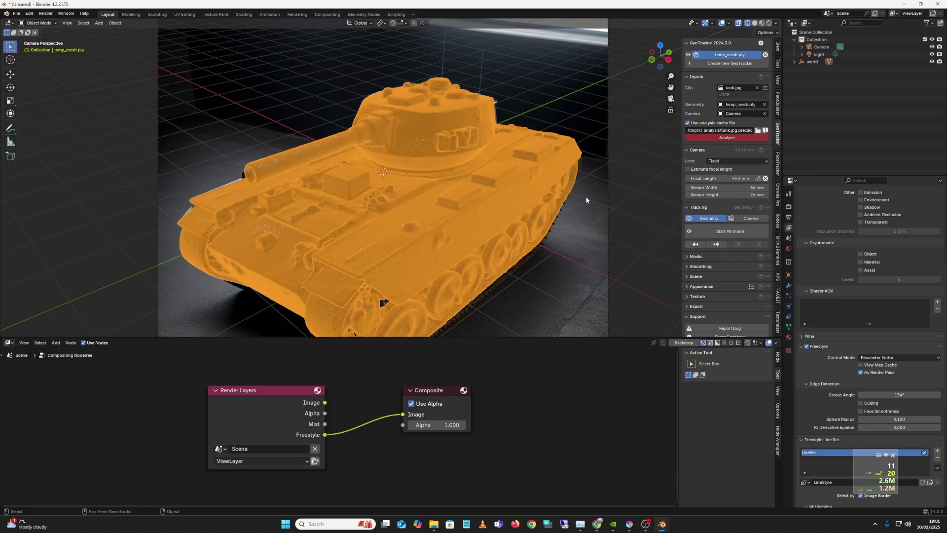
click(789, 337)
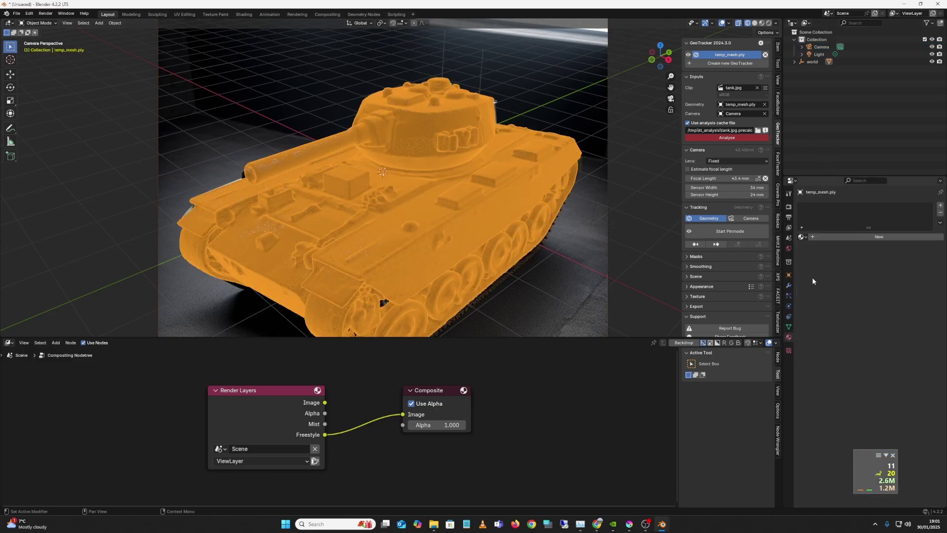
click(940, 205)
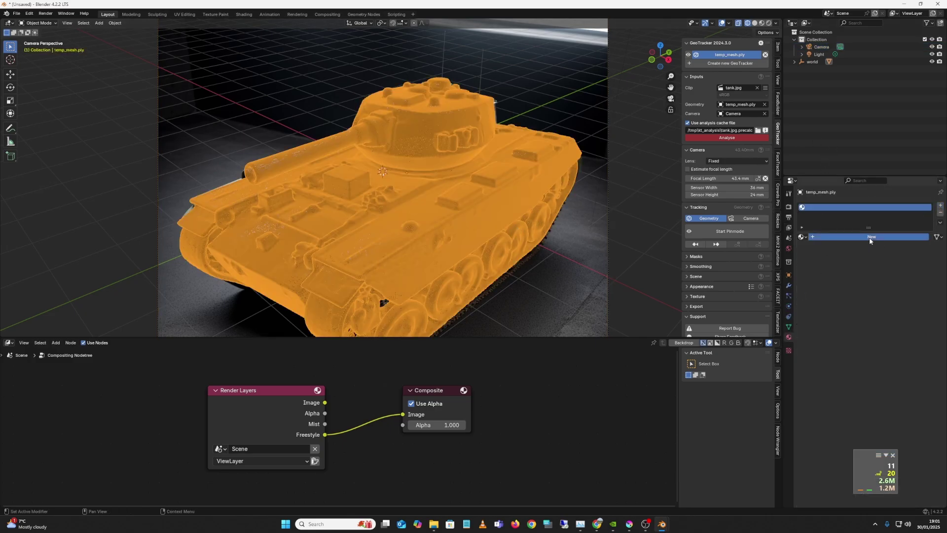
click(689, 232)
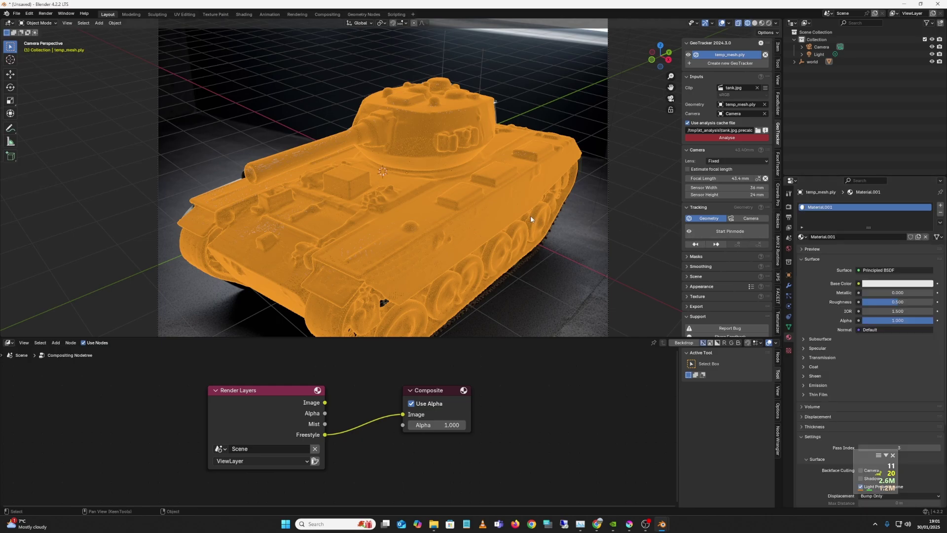
Add a UV Project modifier to the tank mesh
click(789, 286)
click(853, 206)
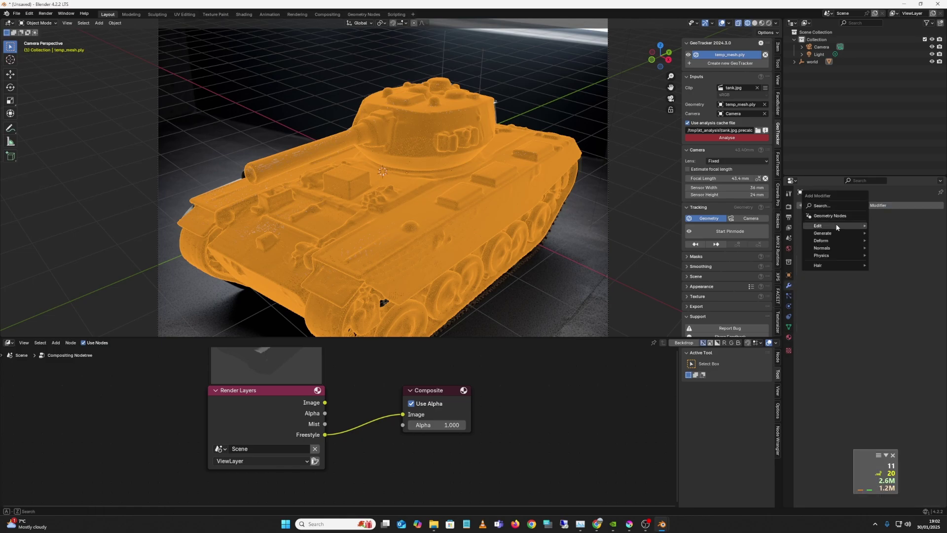
mouse_move(843, 226)
click(913, 248)
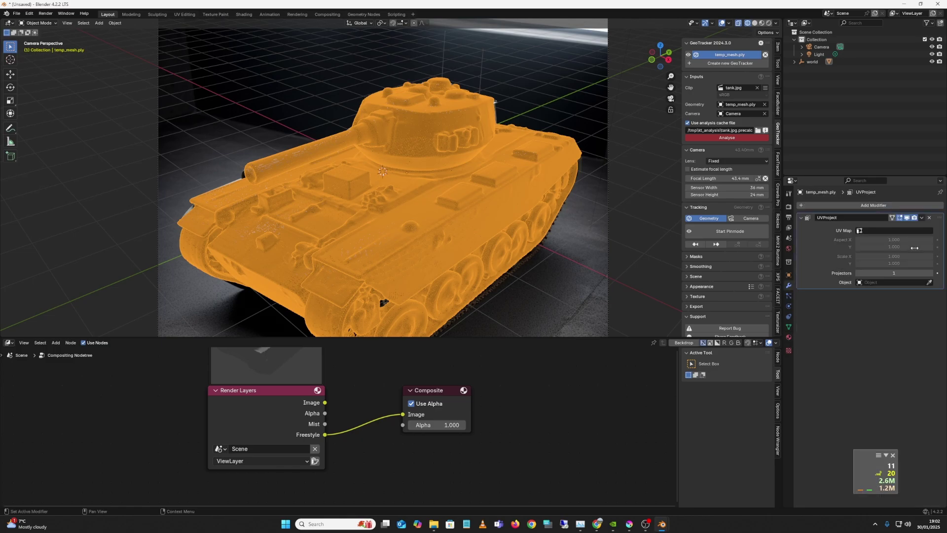
Create a UV map on the tank mesh for the projection modifier to use
click(905, 231)
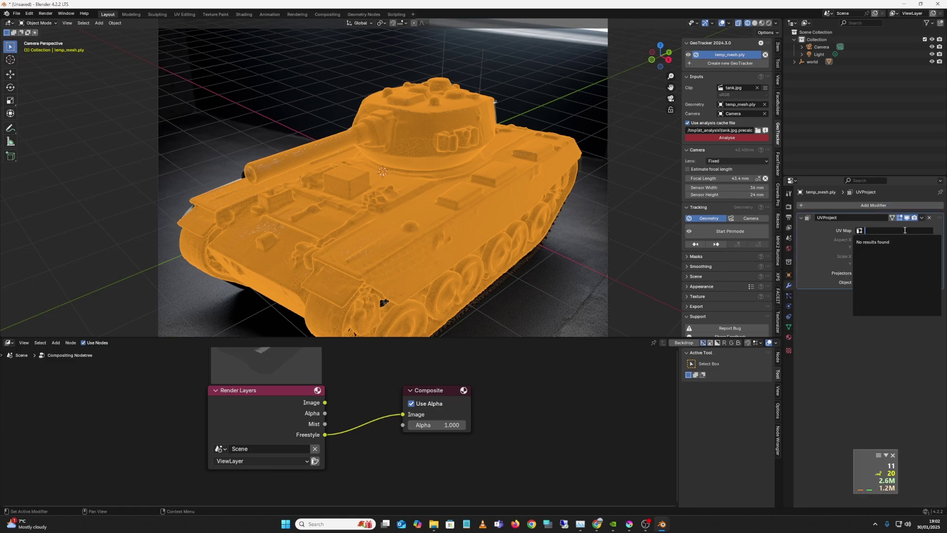
click(788, 326)
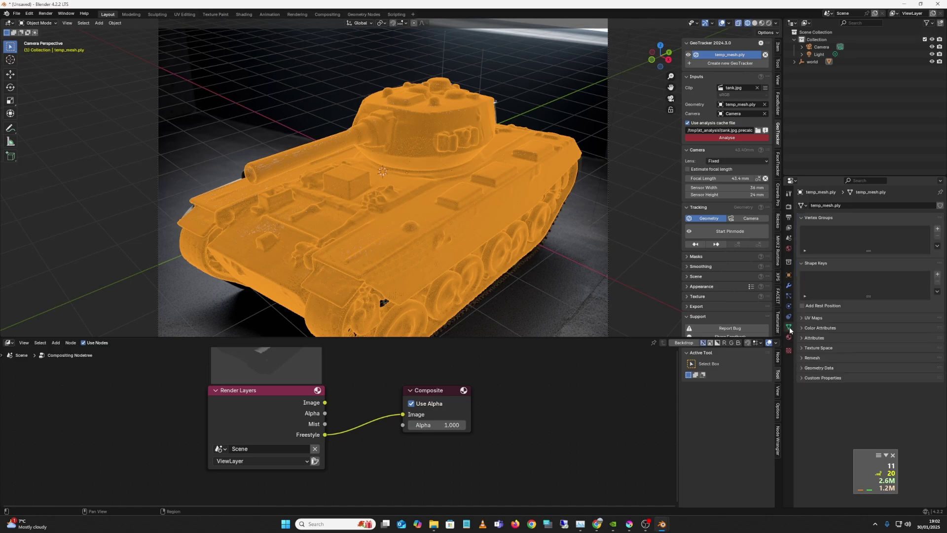
click(826, 320)
click(936, 329)
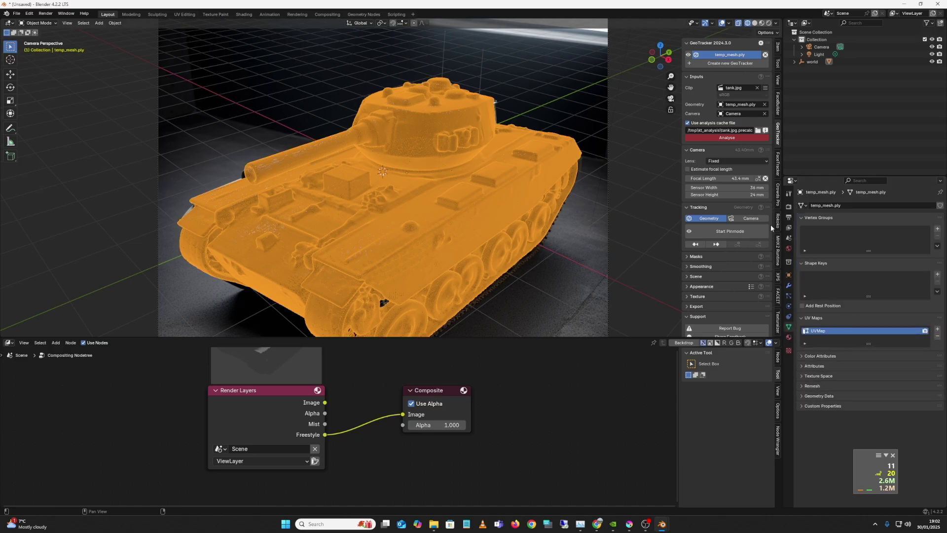
Assign UVMap and the Camera projector object in the UV Project modifier, and check the render output resolution
click(789, 286)
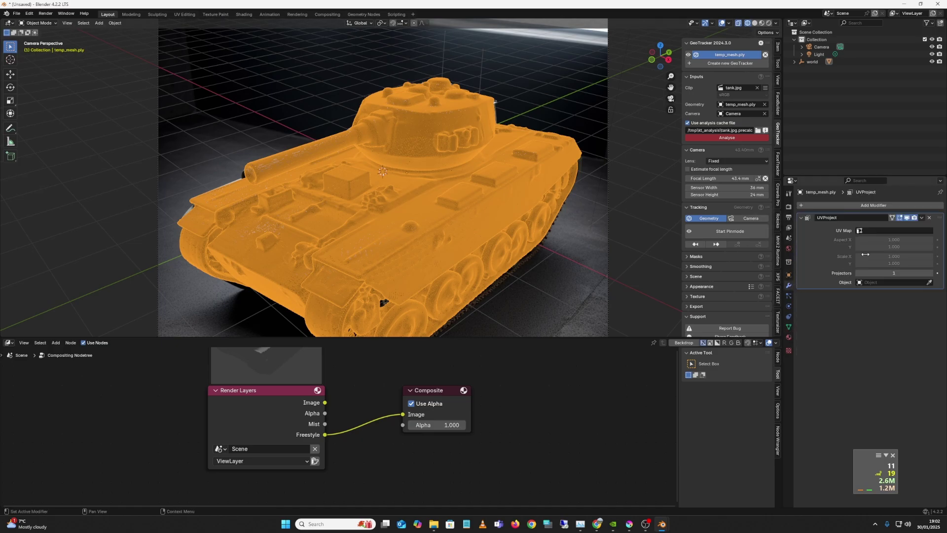
click(892, 231)
click(885, 243)
click(893, 283)
click(889, 293)
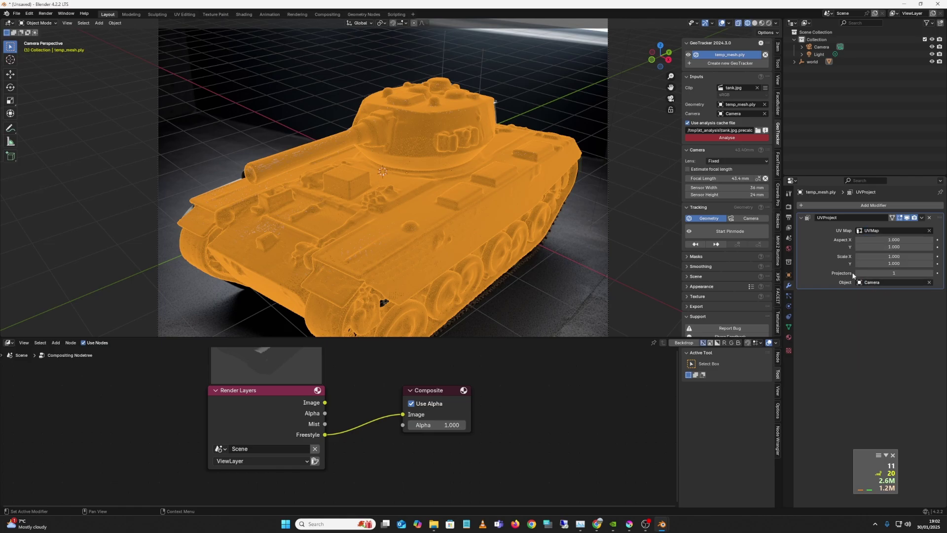
click(790, 216)
click(790, 217)
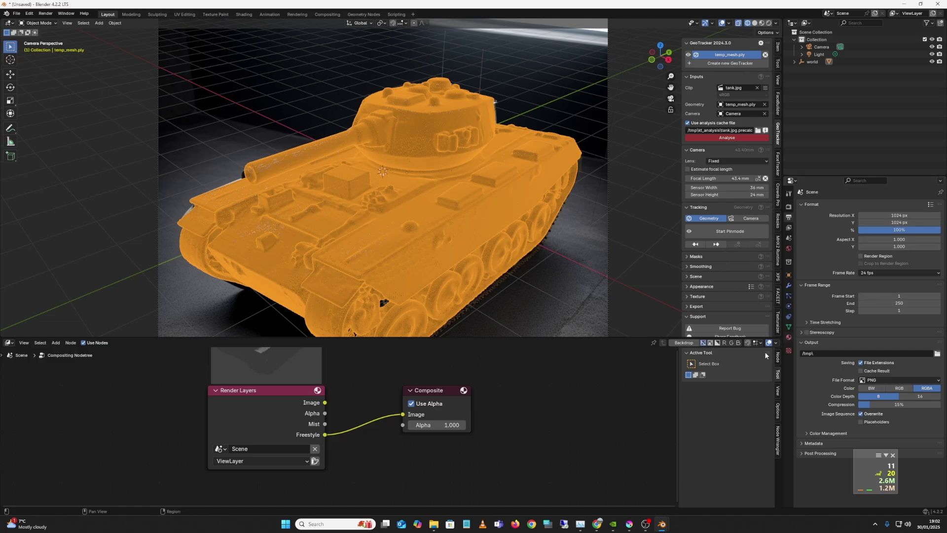
Replace the compositor with the Shader Editor and enlarge its area to show the tank material's nodes
click(9, 342)
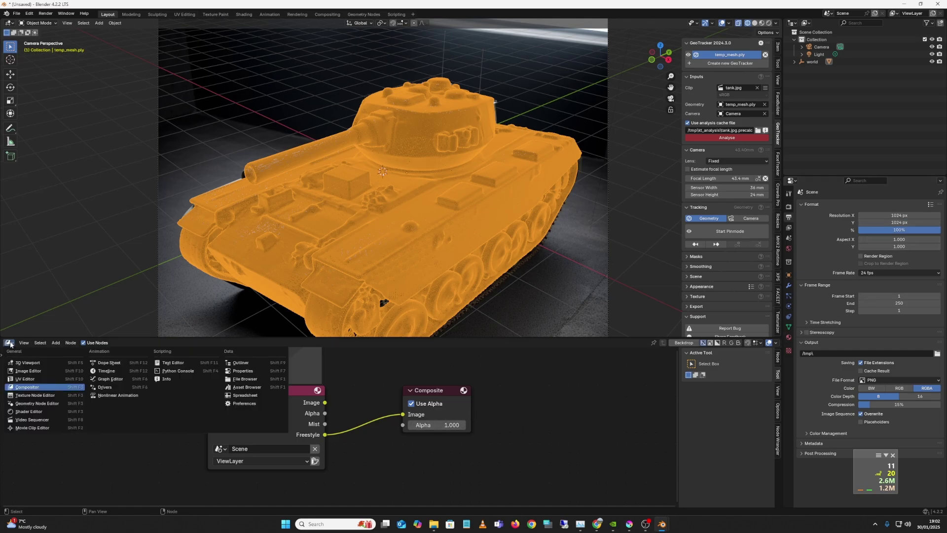
click(40, 412)
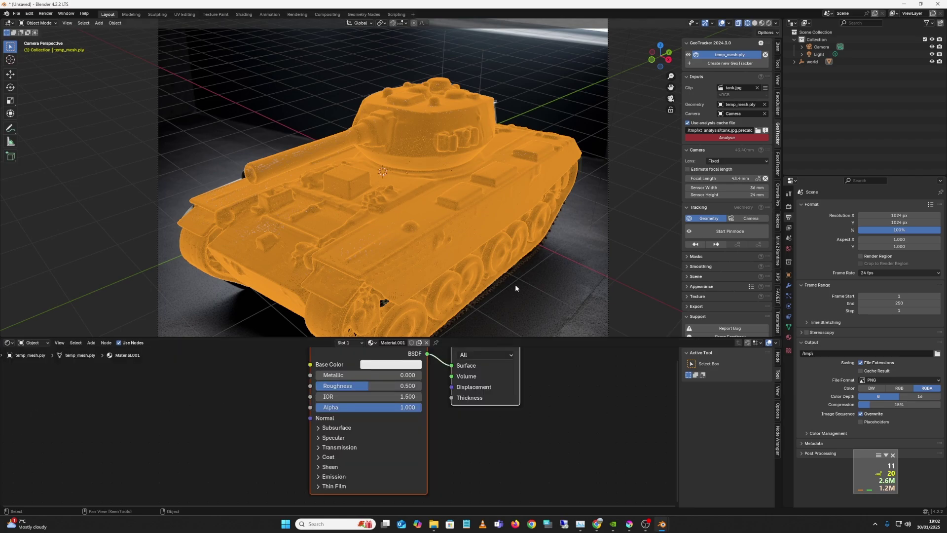
drag(525, 339, 526, 300)
scroll(580, 377, down, 2)
scroll(535, 241, down, 3)
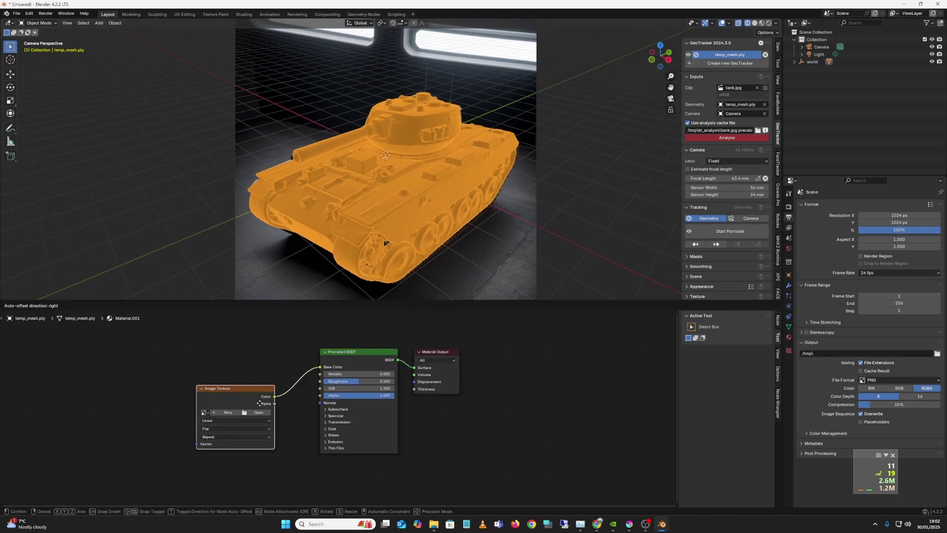
Load tank3.png into an Image Texture node feeding the material's Base Color, and display the viewport in Material Preview
click(258, 393)
click(250, 408)
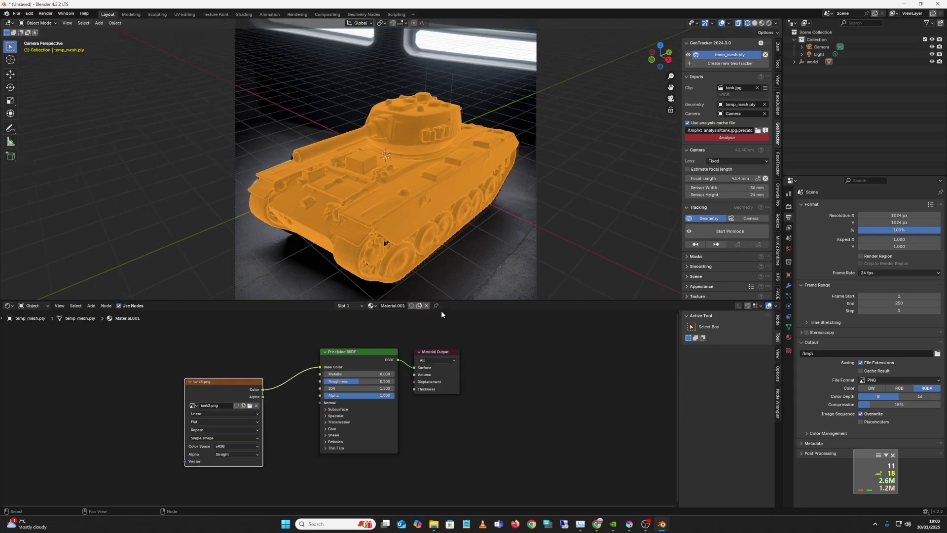
click(754, 23)
click(761, 24)
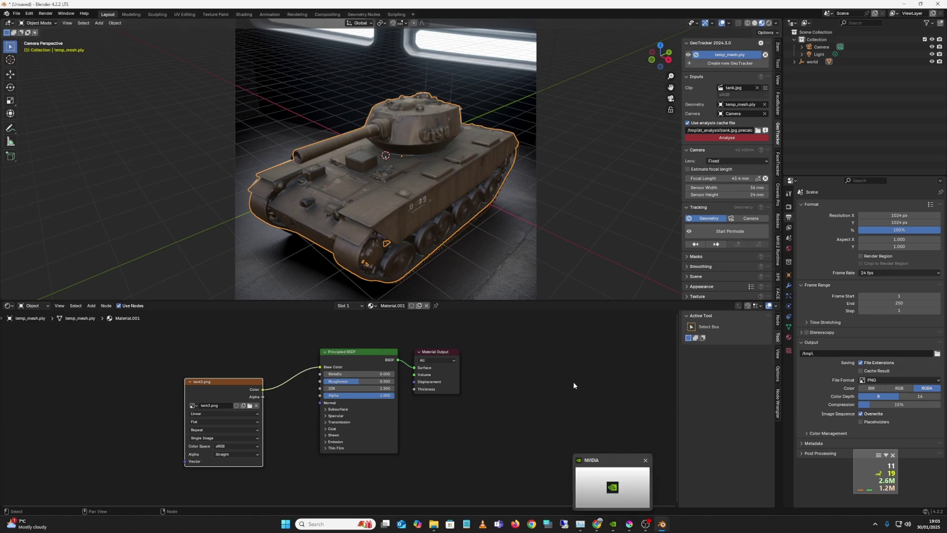
Examine the projected tank texture from the front, side and farther away to judge its coverage outside the camera view
drag(532, 209, 471, 176)
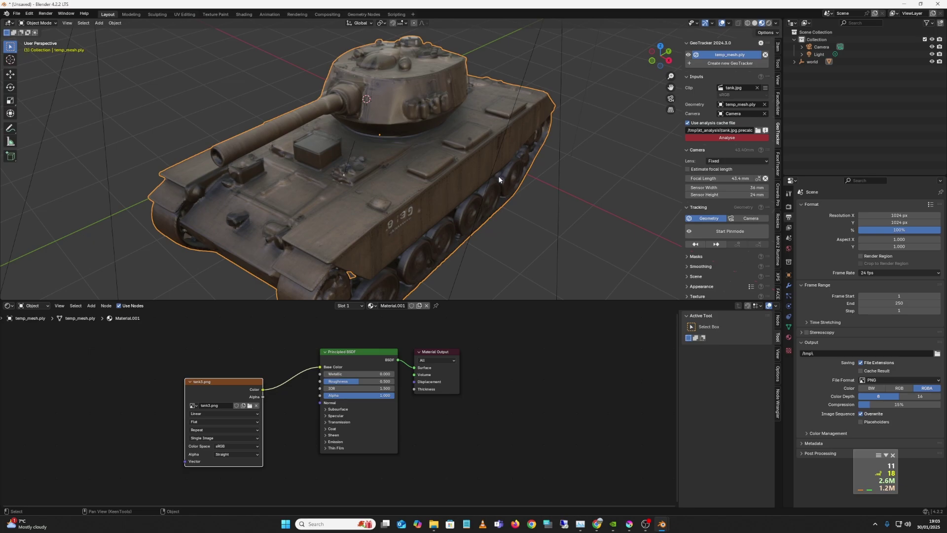
drag(500, 175, 475, 180)
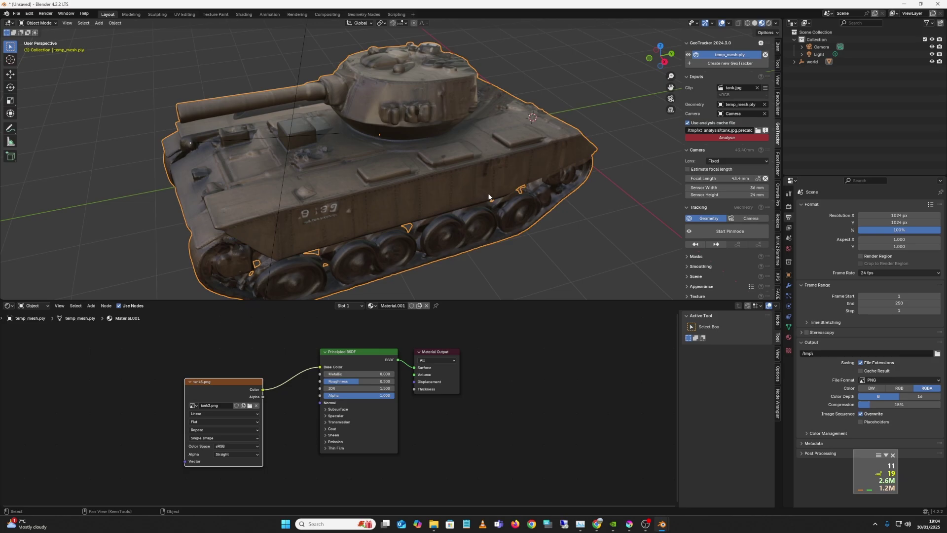
drag(480, 196, 497, 188)
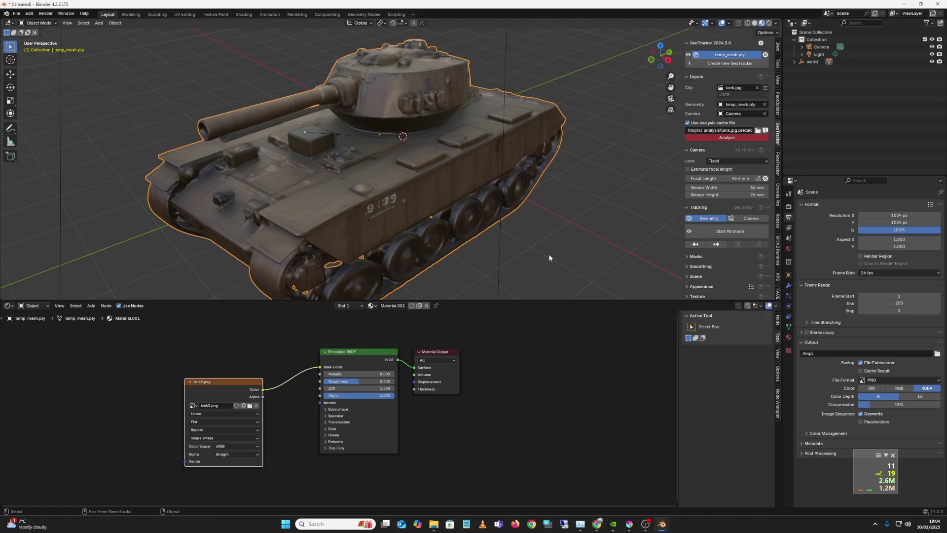
drag(556, 254, 548, 222)
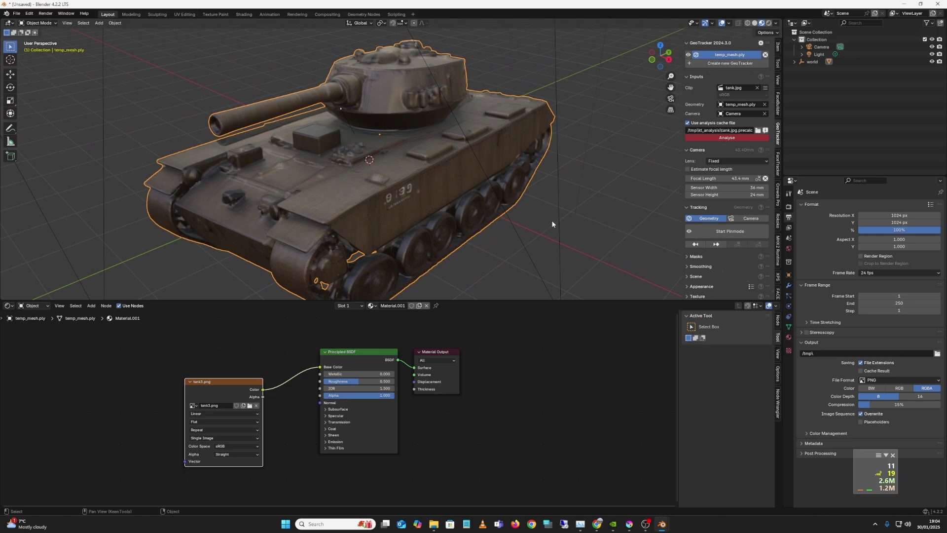
mouse_move(553, 224)
mouse_down()
mouse_move(567, 212)
mouse_move(557, 221)
mouse_up()
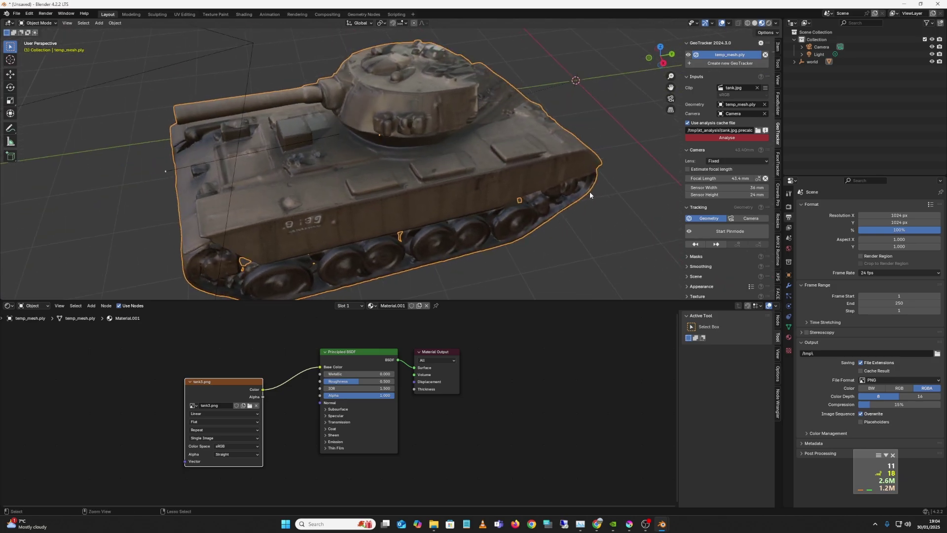
scroll(590, 191, down, 4)
drag(572, 196, 524, 196)
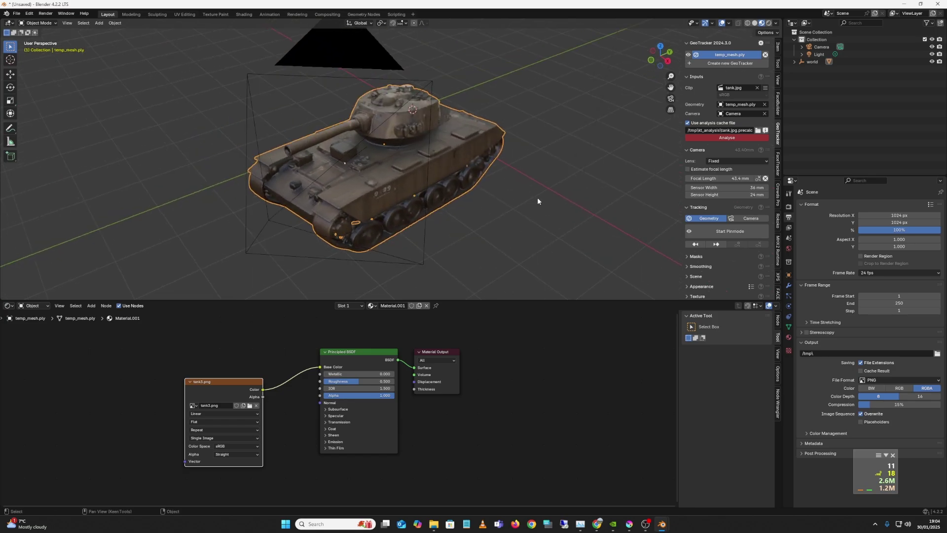